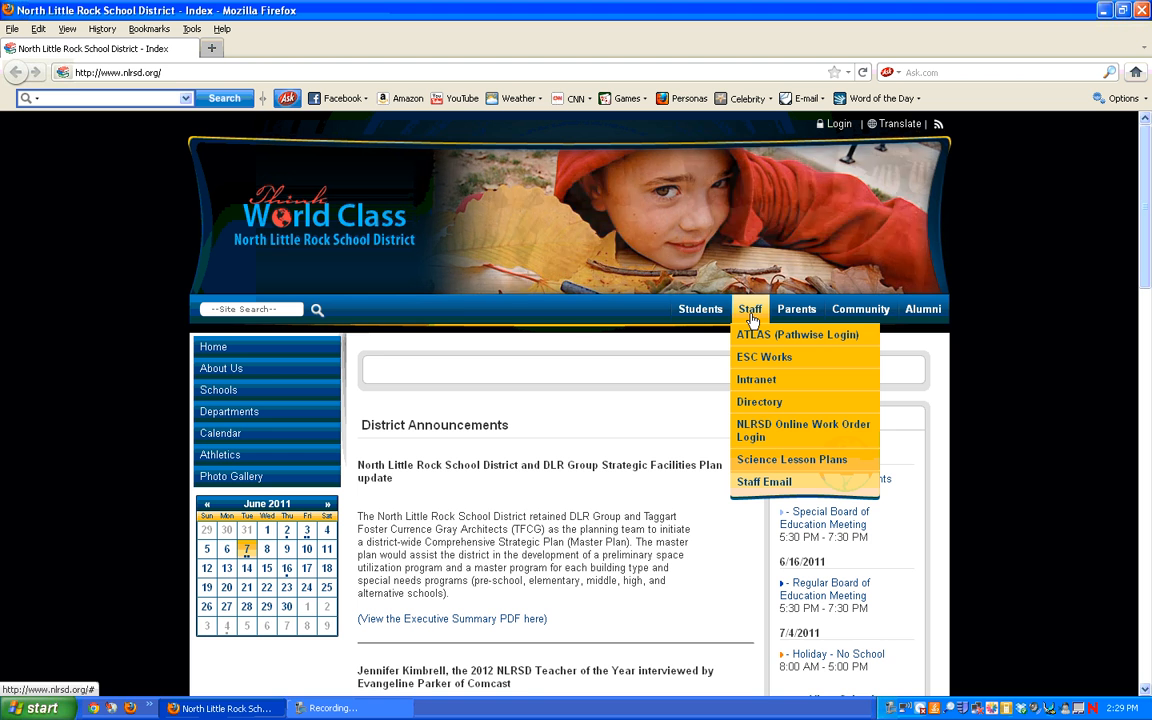
Step: Open the NLRSD Gmail account from the Staff > Staff Email menu on nlrsd.org
{"action": "mouse_move", "coordinate": [762, 482]}
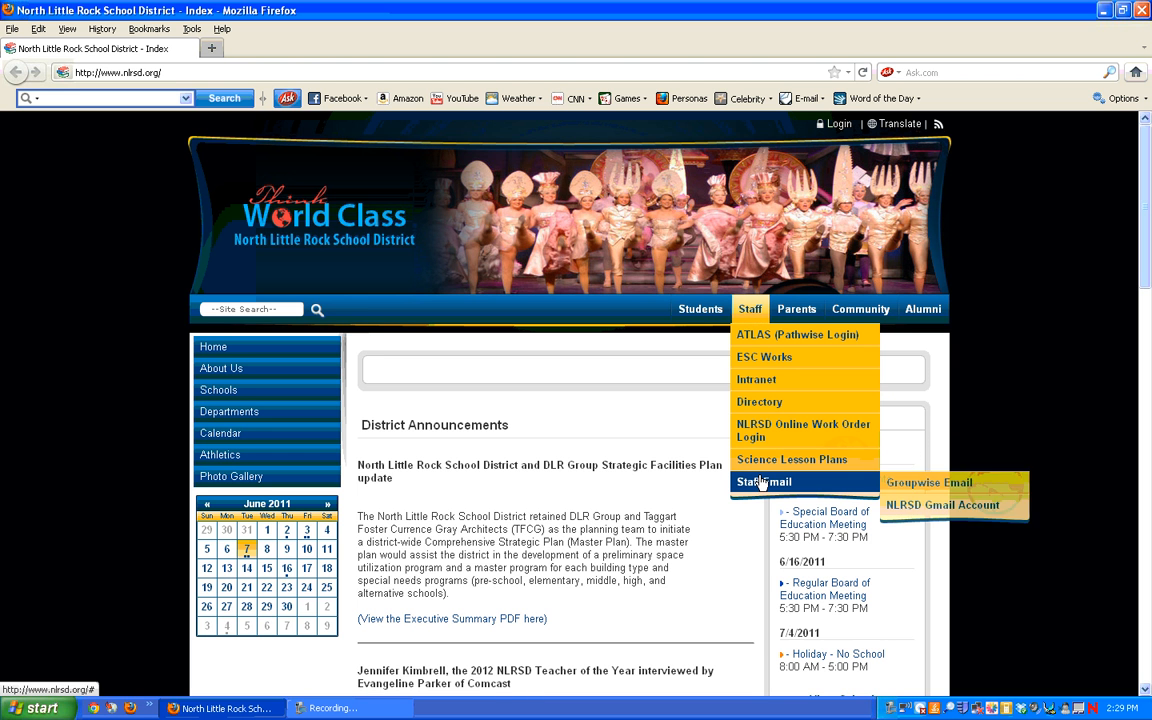
{"action": "left_click", "coordinate": [936, 506]}
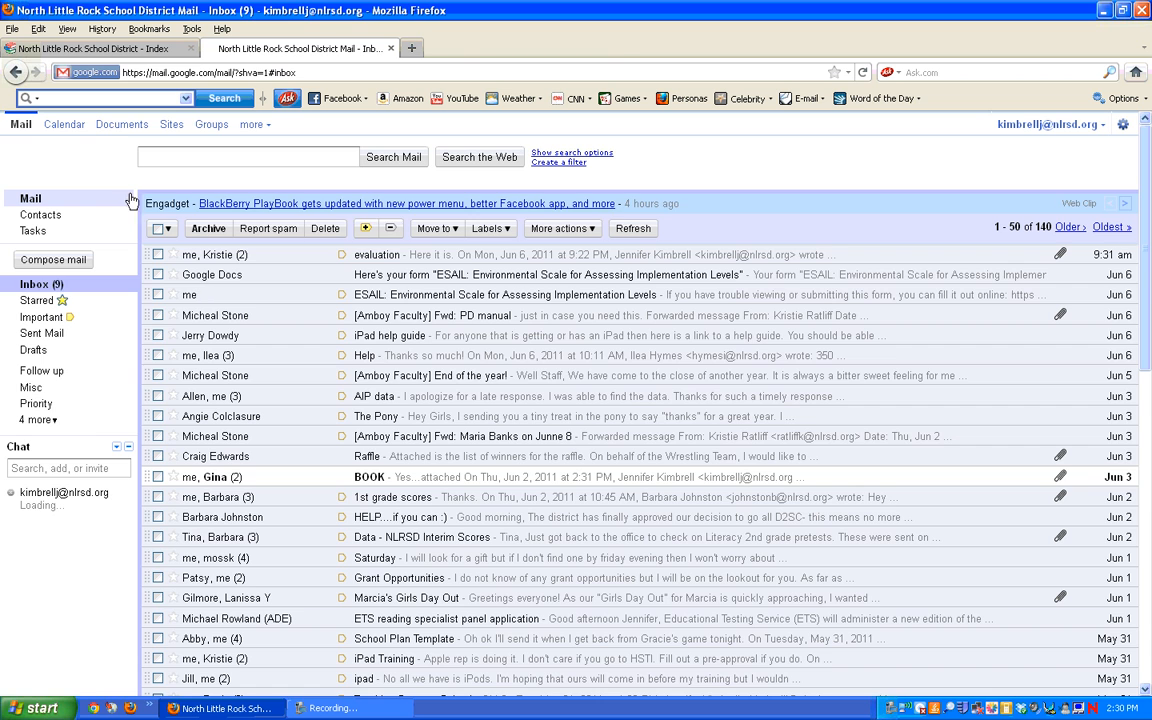
Step: Go to the district's Google Docs home via Gmail's Documents link
{"action": "left_click", "coordinate": [122, 130]}
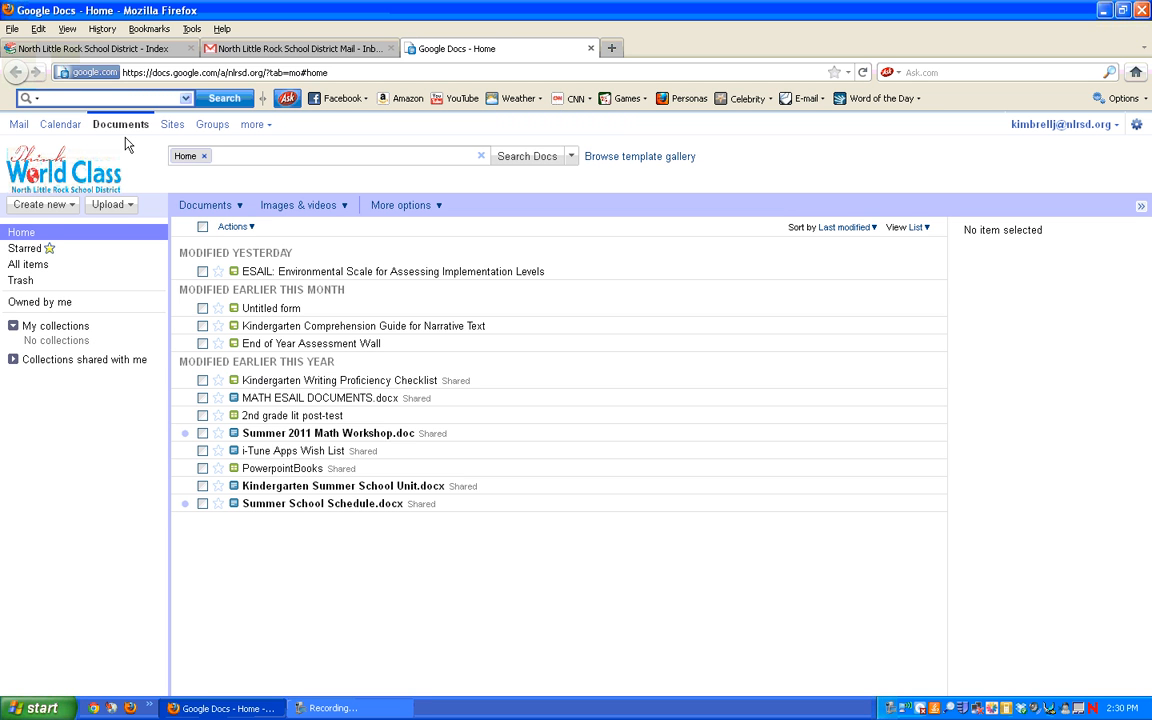
Step: Create a new blank Google Docs form from the Create new menu
{"action": "left_click", "coordinate": [69, 210]}
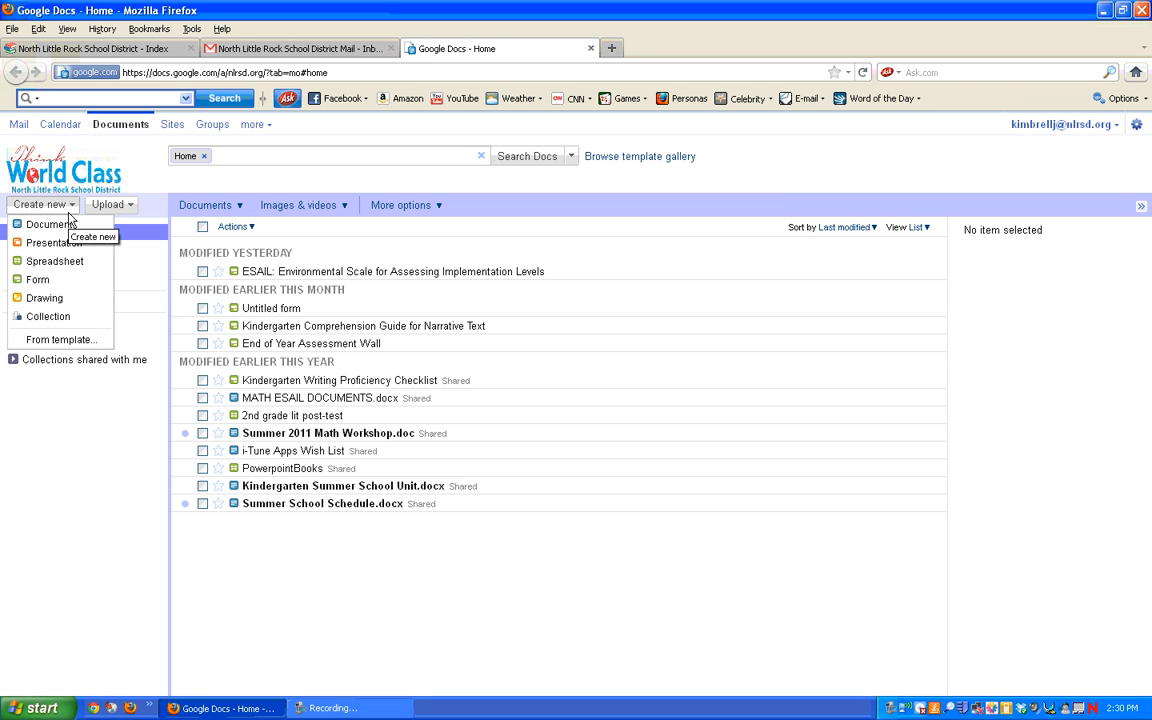
{"action": "left_click", "coordinate": [45, 282]}
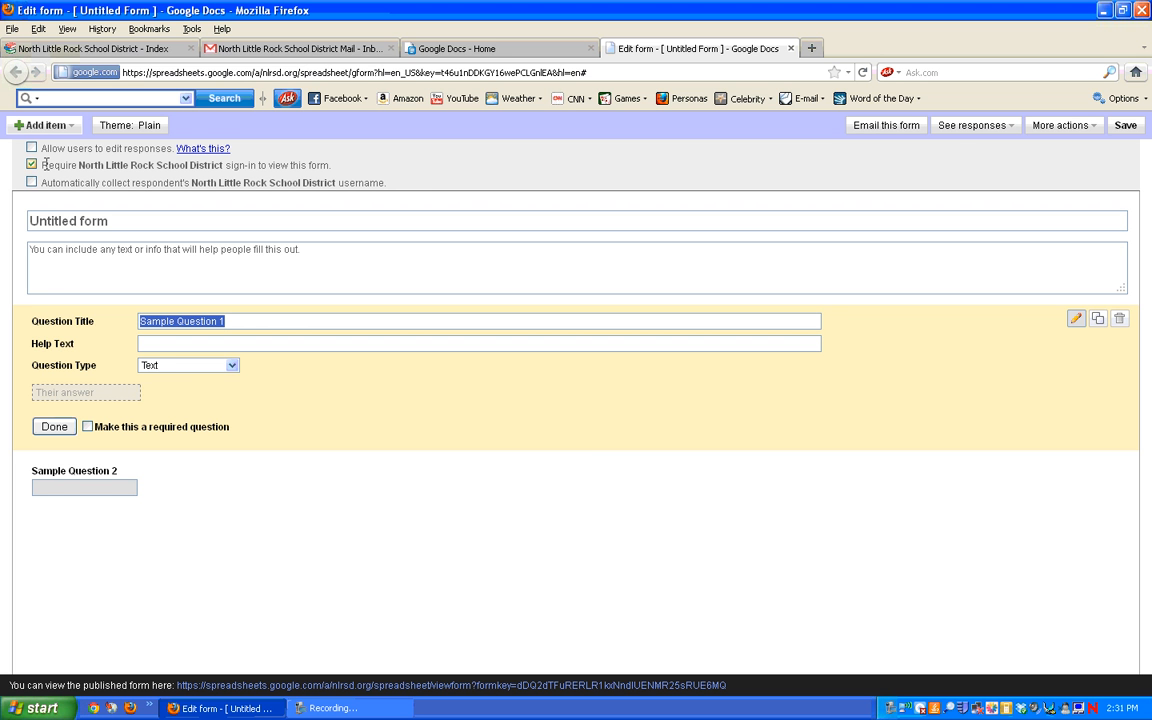
Step: Replace 'Untitled form' with 'North Little Rock School District Professional Development Evaluation'
{"action": "left_click", "coordinate": [120, 221]}
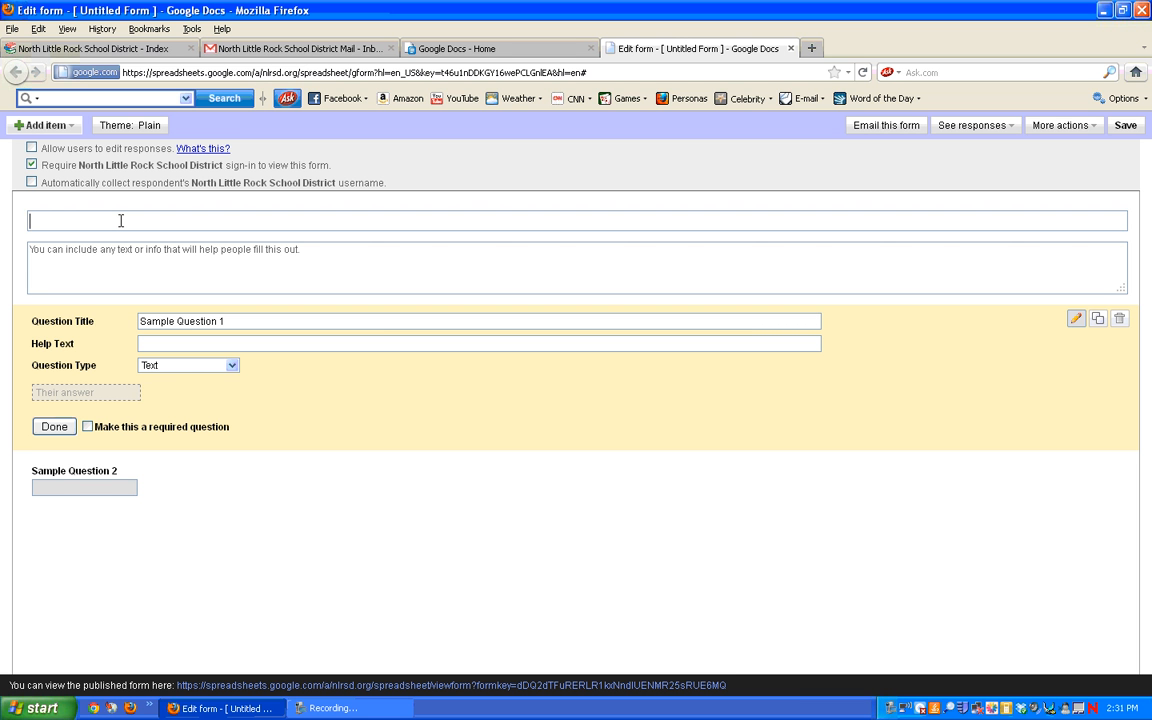
{"action": "type", "text": "North Little Rock School Distri"}
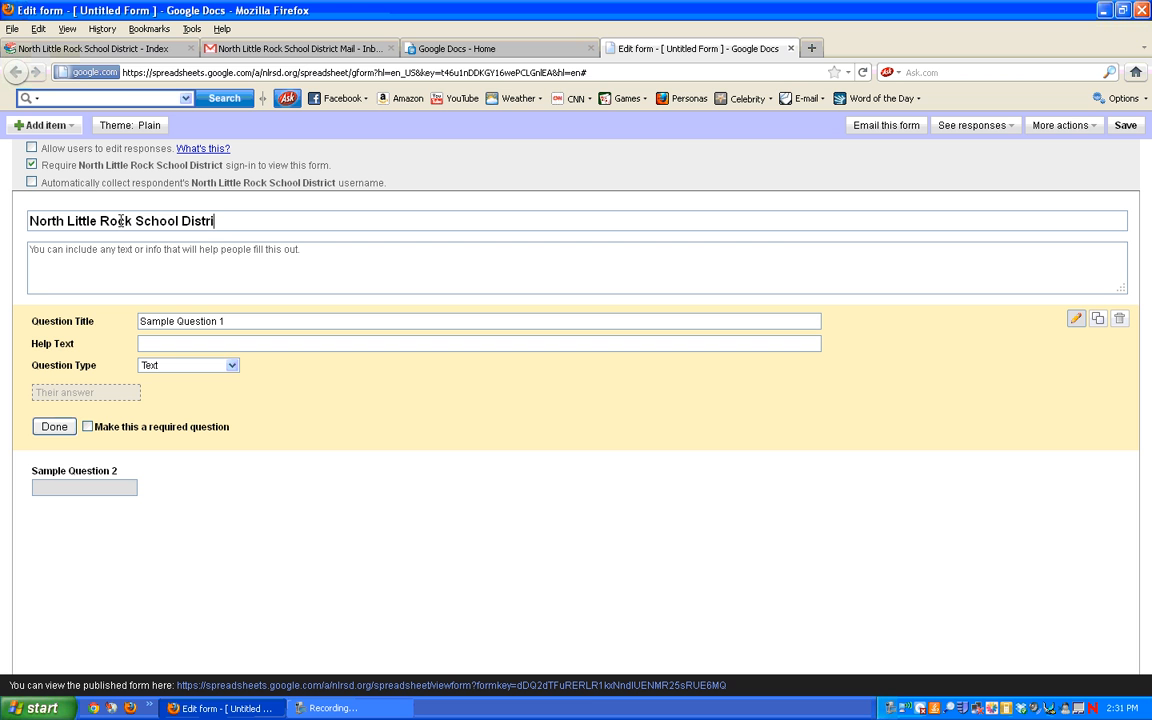
{"action": "type", "text": "ct Professional Devel"}
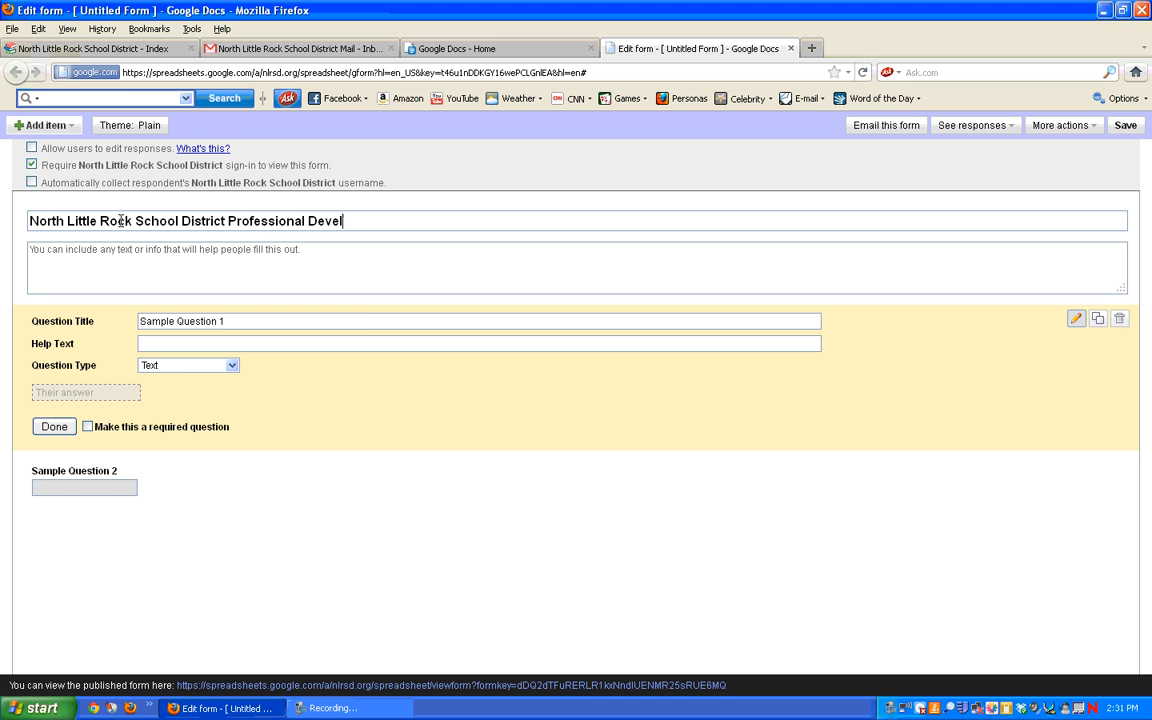
{"action": "type", "text": "opment Evaluation"}
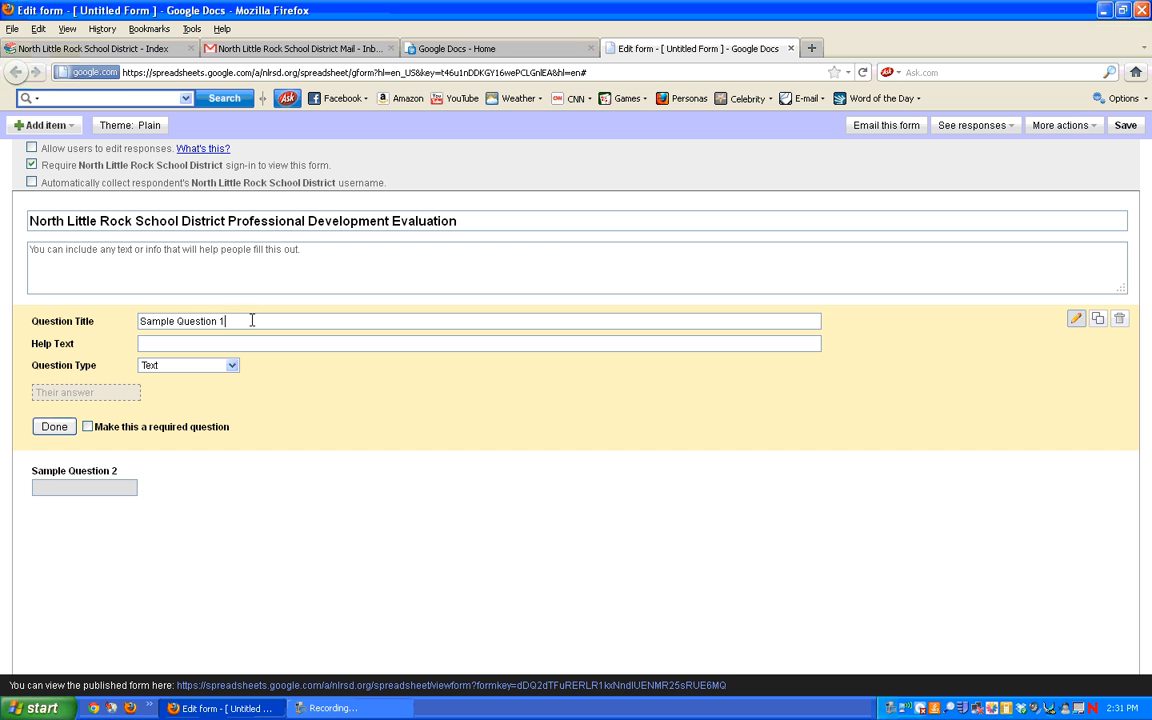
Step: Rename Sample Question 1 to 'Name', keeping its type as Text
{"action": "left_click_drag", "start_coordinate": [226, 320], "coordinate": [133, 308]}
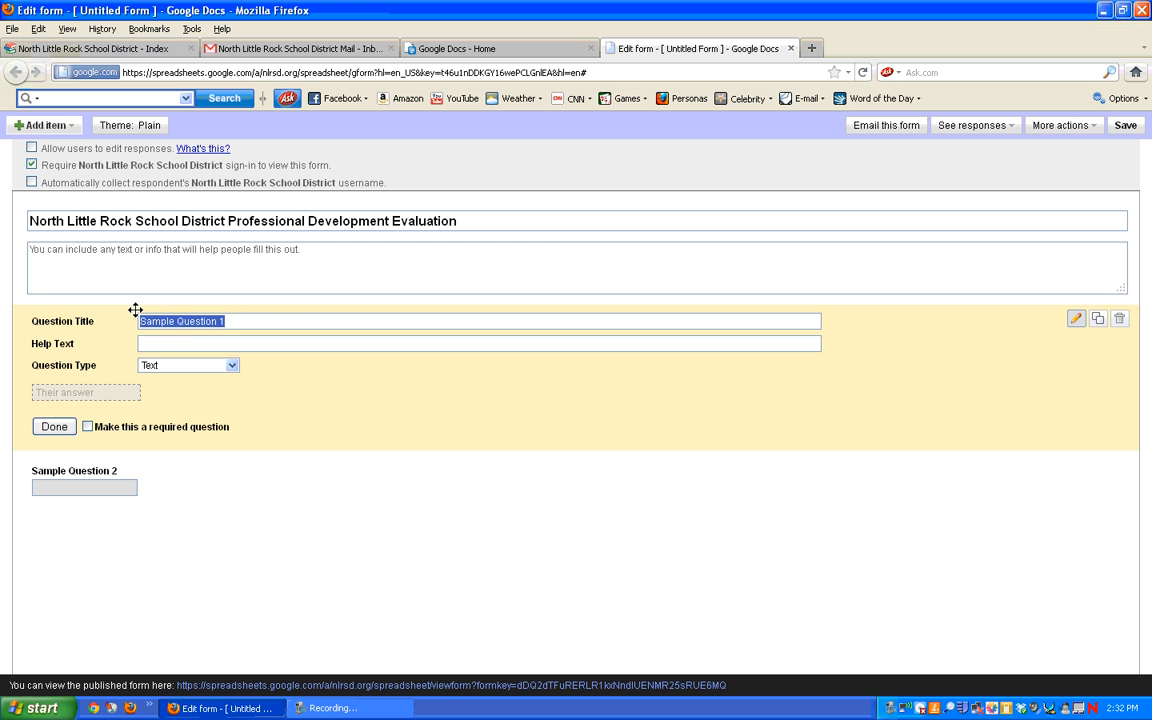
{"action": "type", "text": "Name"}
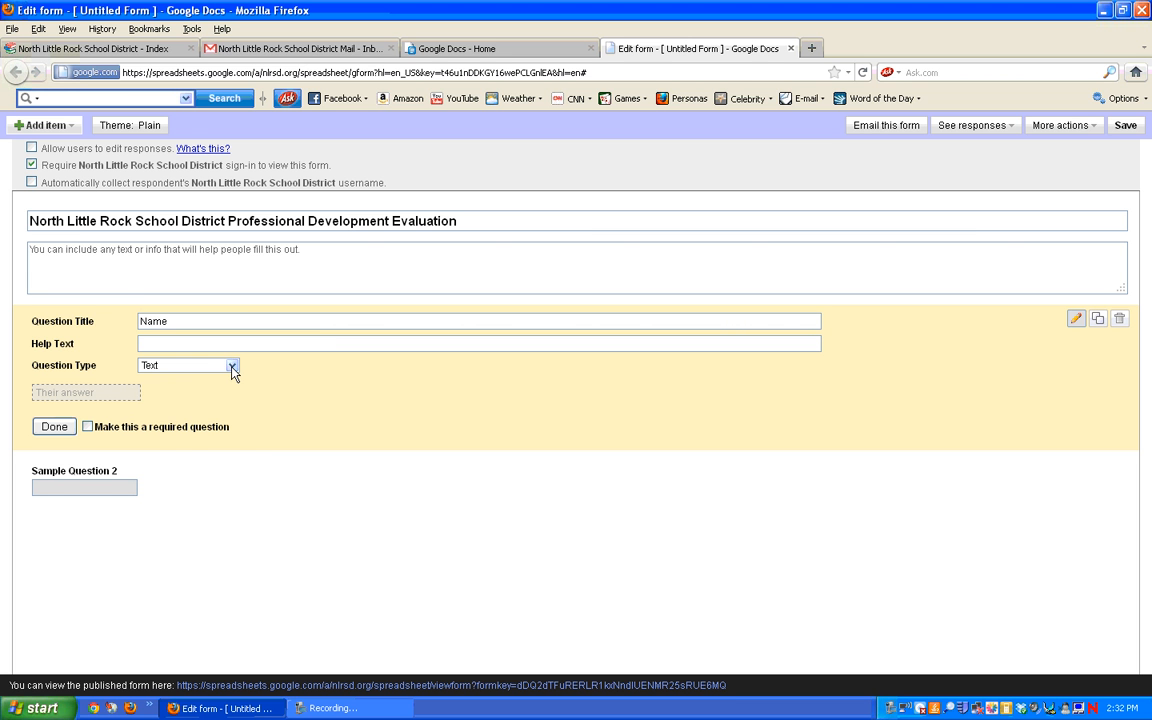
{"action": "left_click", "coordinate": [233, 370]}
{"action": "left_click", "coordinate": [230, 377]}
{"action": "left_click", "coordinate": [54, 427]}
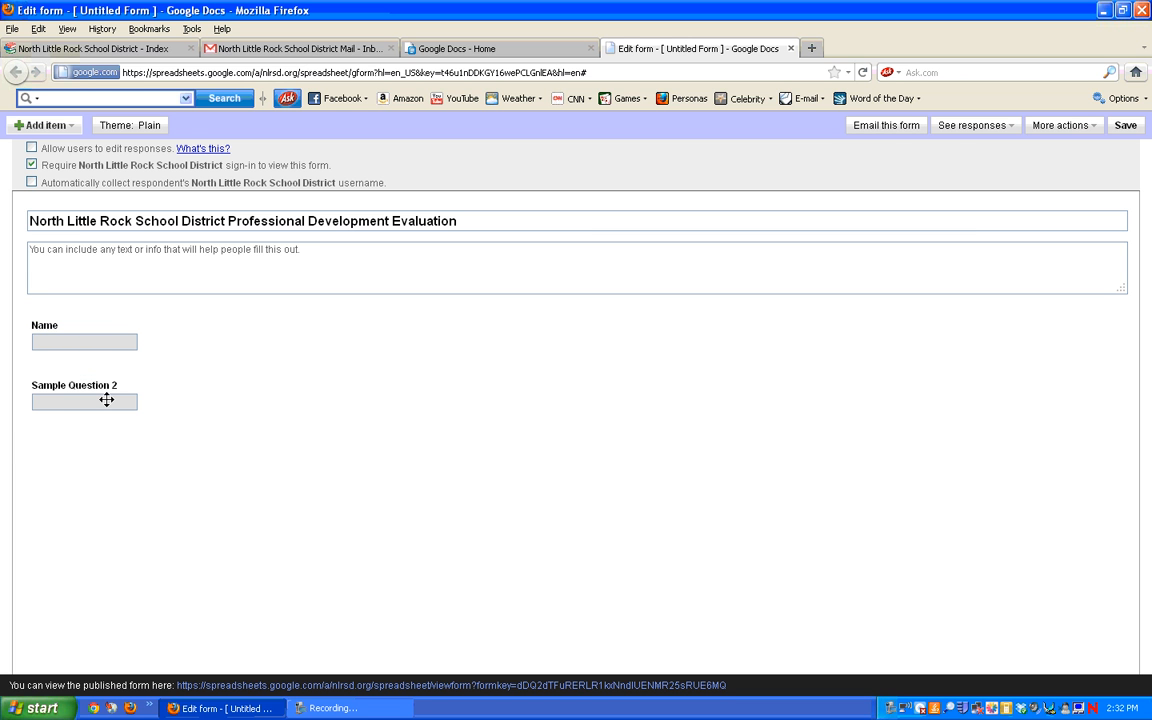
{"action": "mouse_move", "coordinate": [106, 386]}
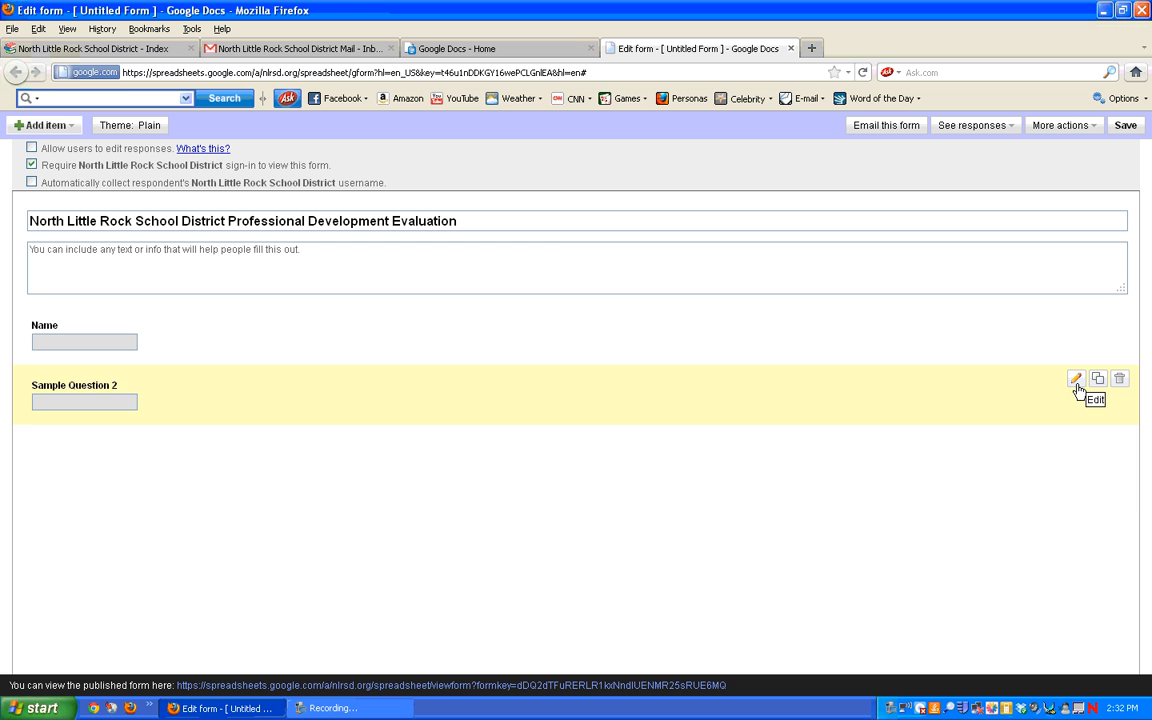
Step: Rename Sample Question 2 to 'Date' and mark it as required
{"action": "left_click", "coordinate": [1076, 380]}
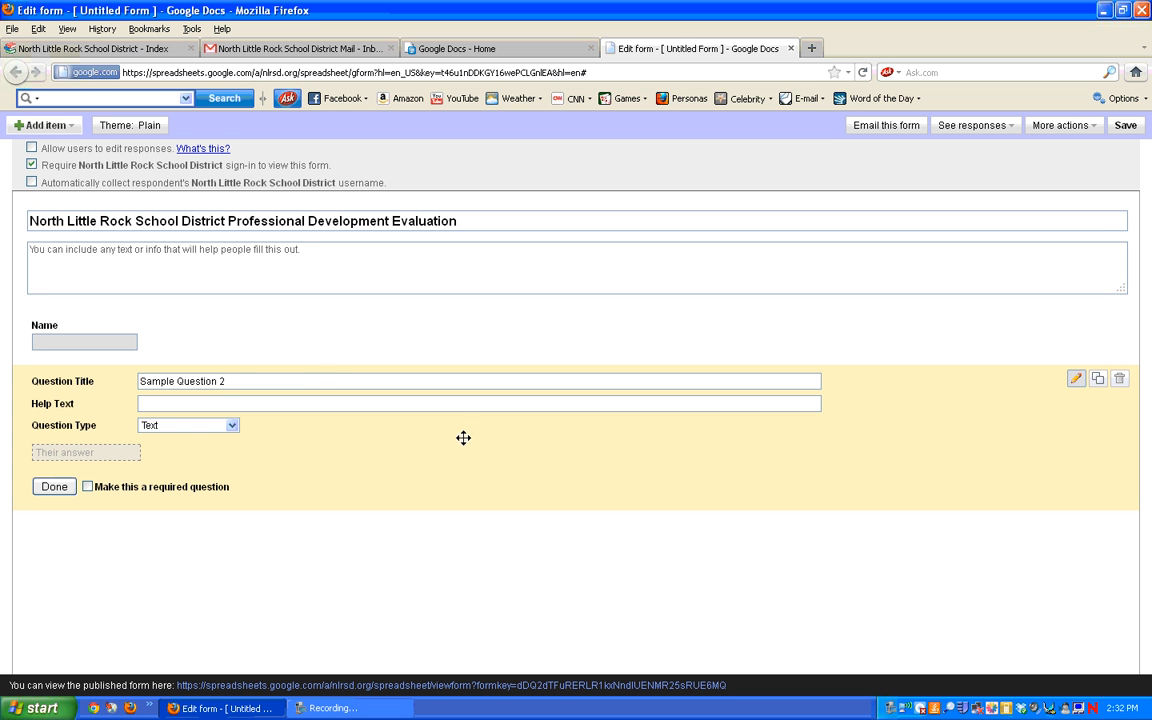
{"action": "left_click_drag", "start_coordinate": [319, 383], "coordinate": [121, 383]}
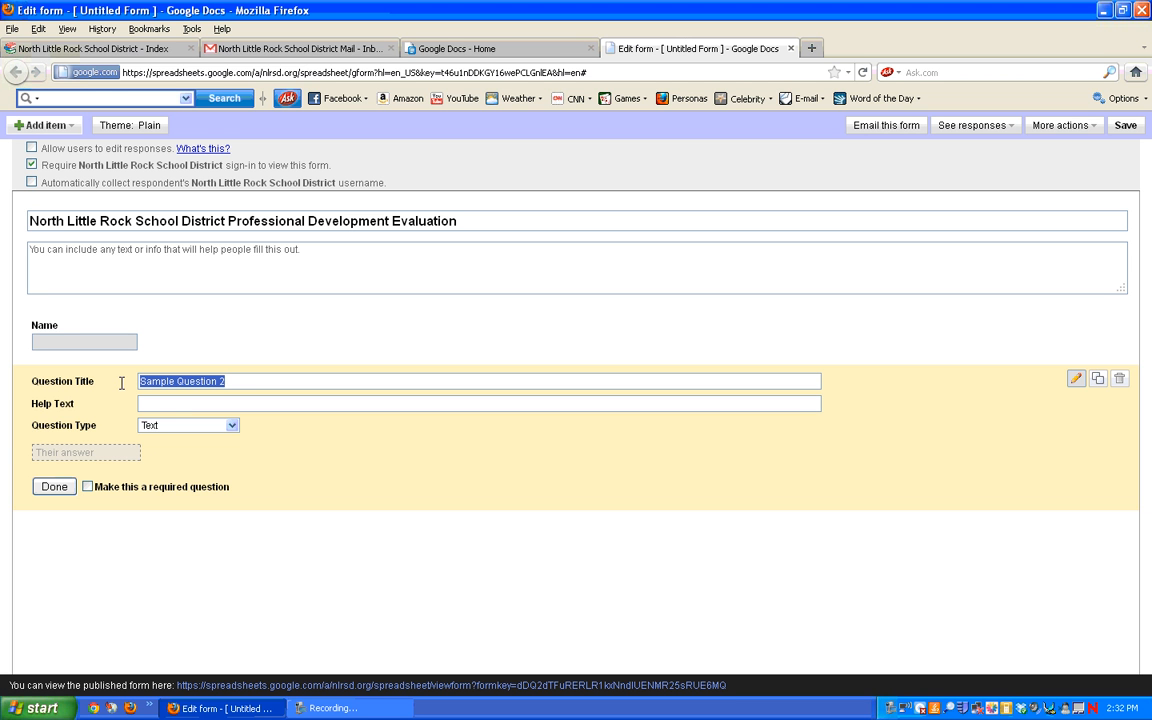
{"action": "type", "text": "Date"}
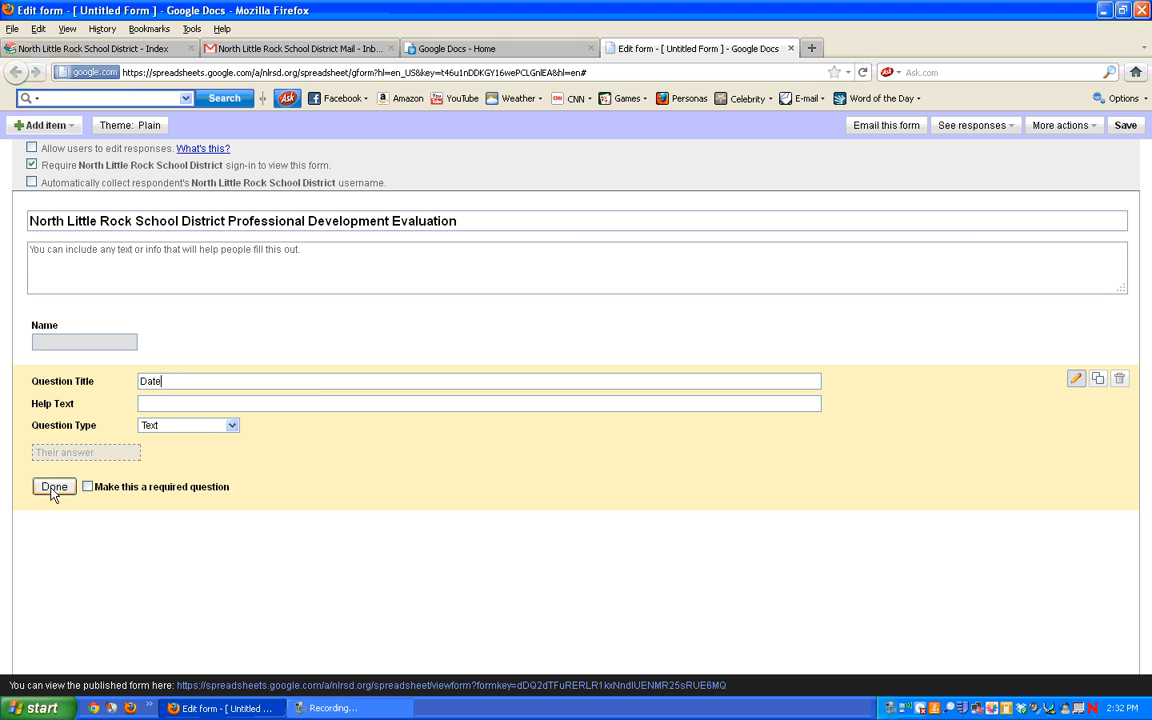
{"action": "left_click", "coordinate": [86, 487]}
{"action": "left_click", "coordinate": [55, 488]}
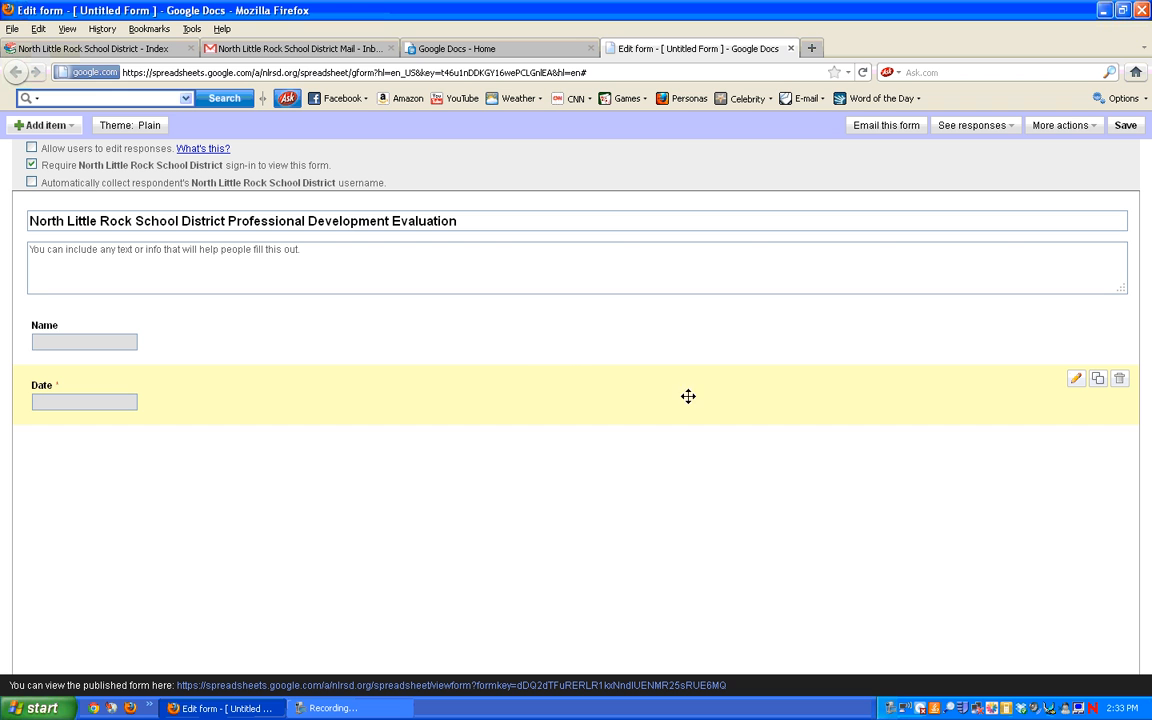
Step: Duplicate Date as 'Name of the session/workshop', a list question offering 'Working SMARTer and Not Harder'
{"action": "left_click", "coordinate": [1098, 380]}
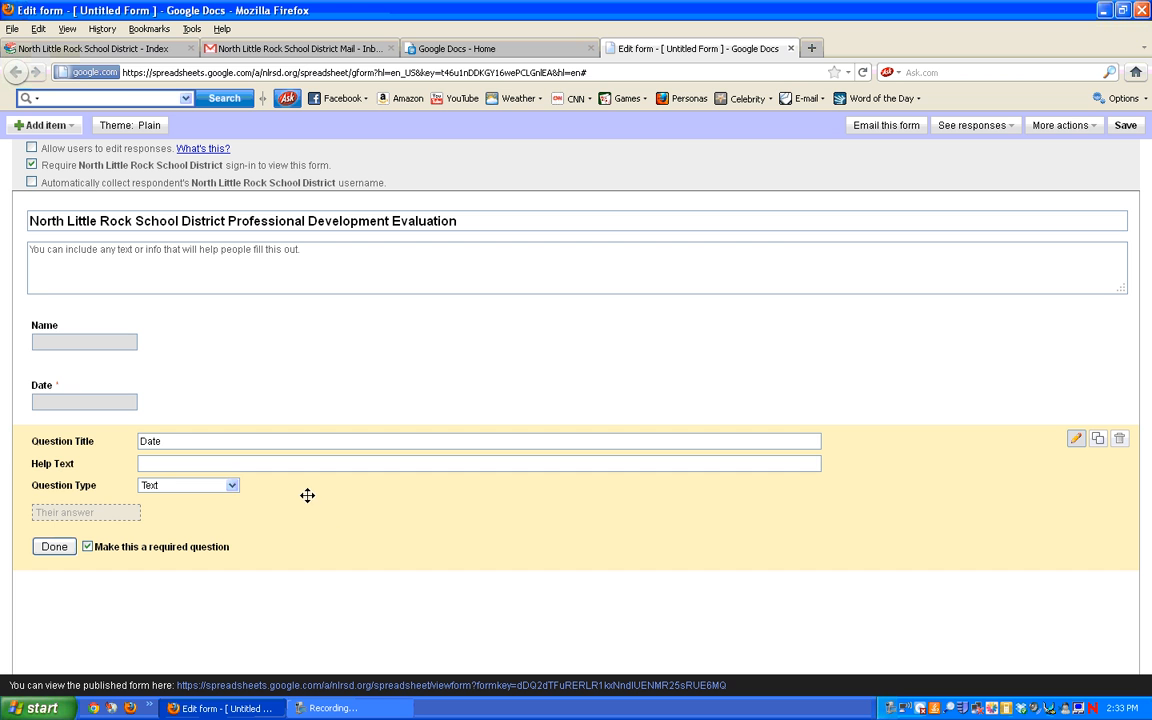
{"action": "left_click_drag", "start_coordinate": [176, 441], "coordinate": [119, 442]}
{"action": "type", "text": "Name of the session"}
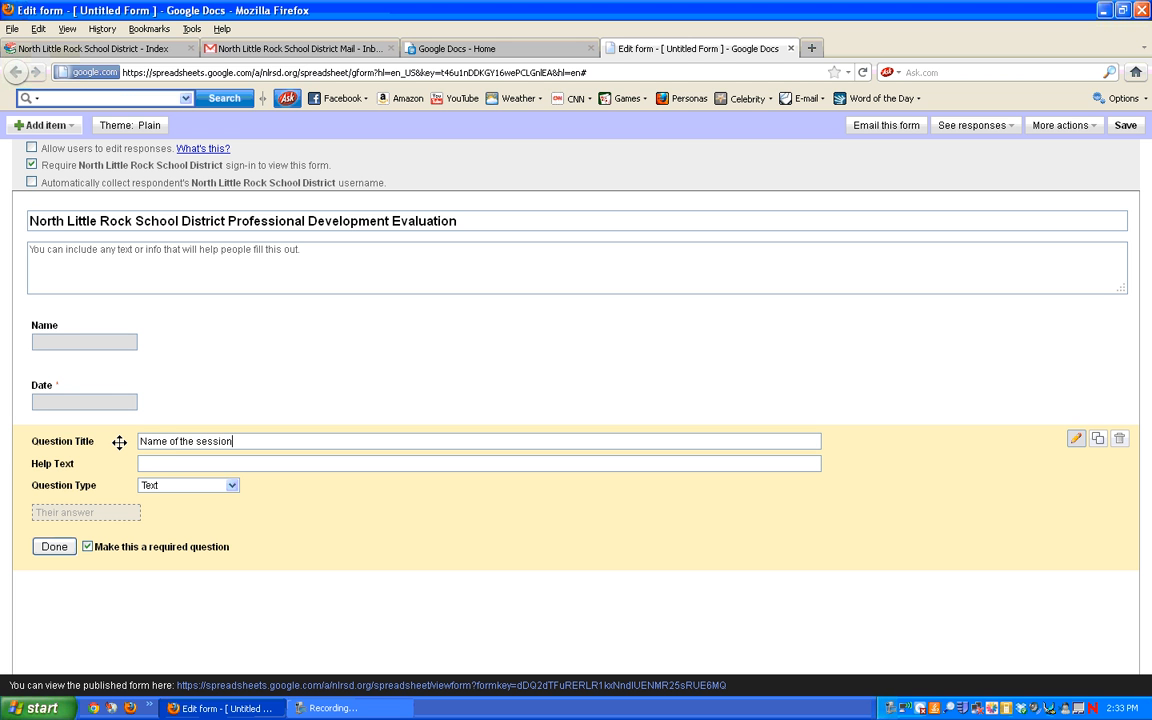
{"action": "type", "text": "/workshop"}
{"action": "left_click", "coordinate": [231, 486]}
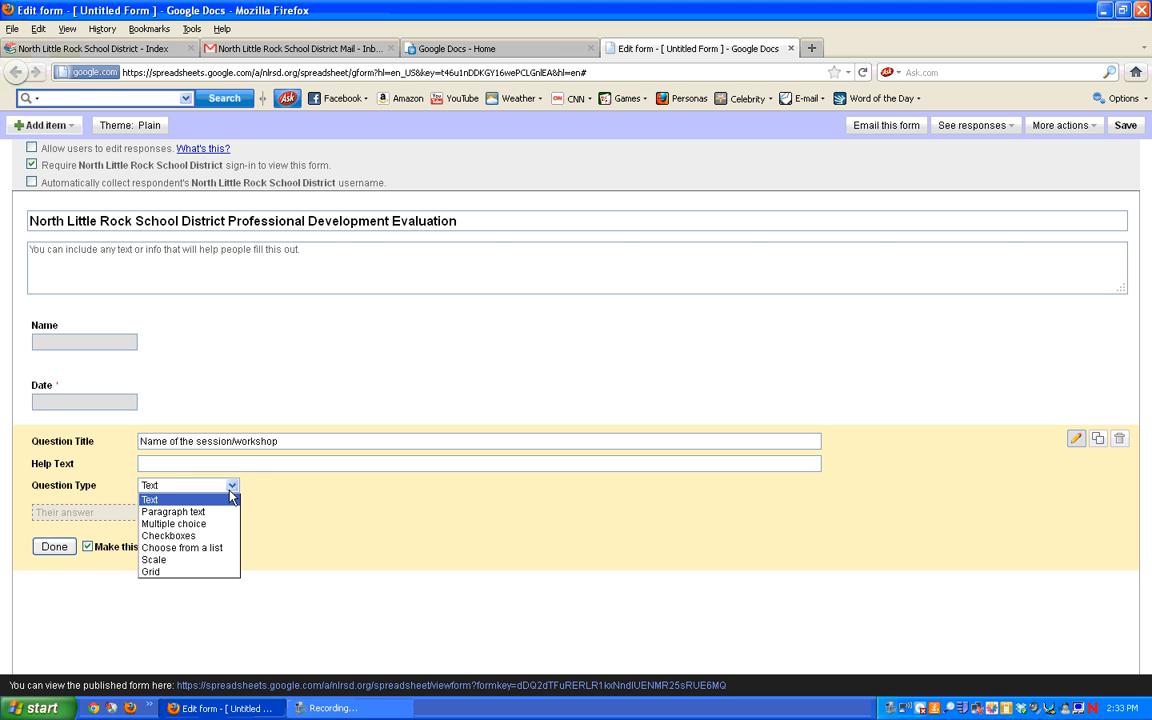
{"action": "left_click", "coordinate": [229, 548]}
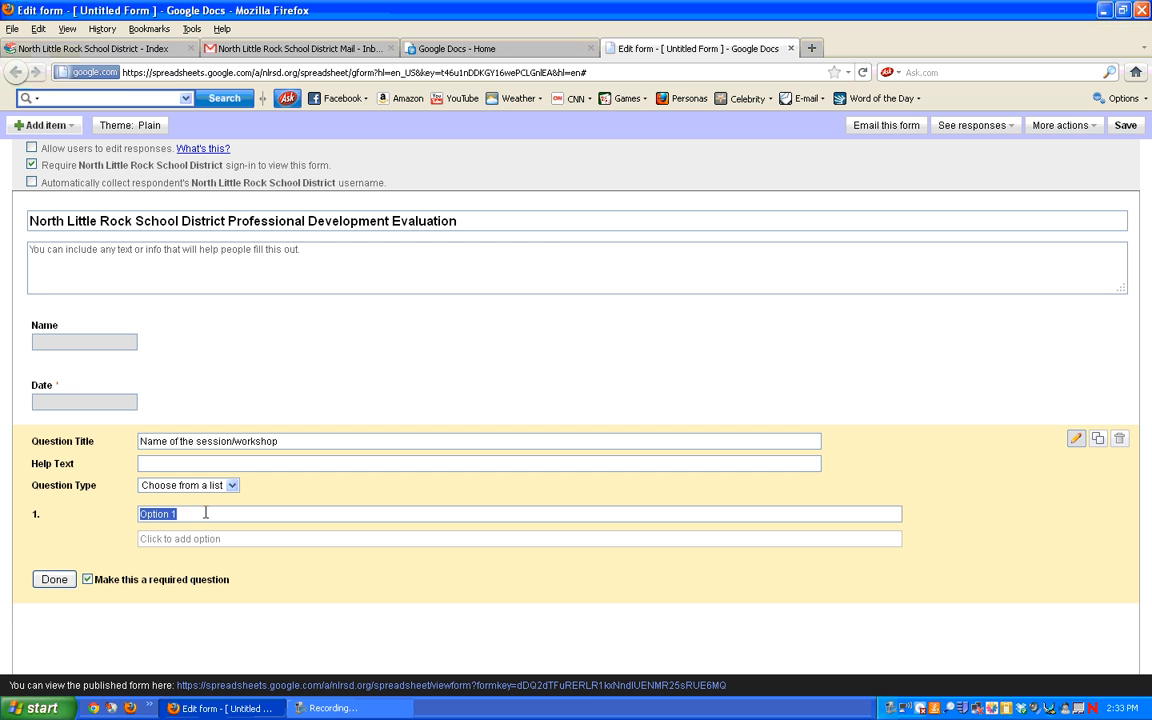
{"action": "type", "text": "Working SMARTer and"}
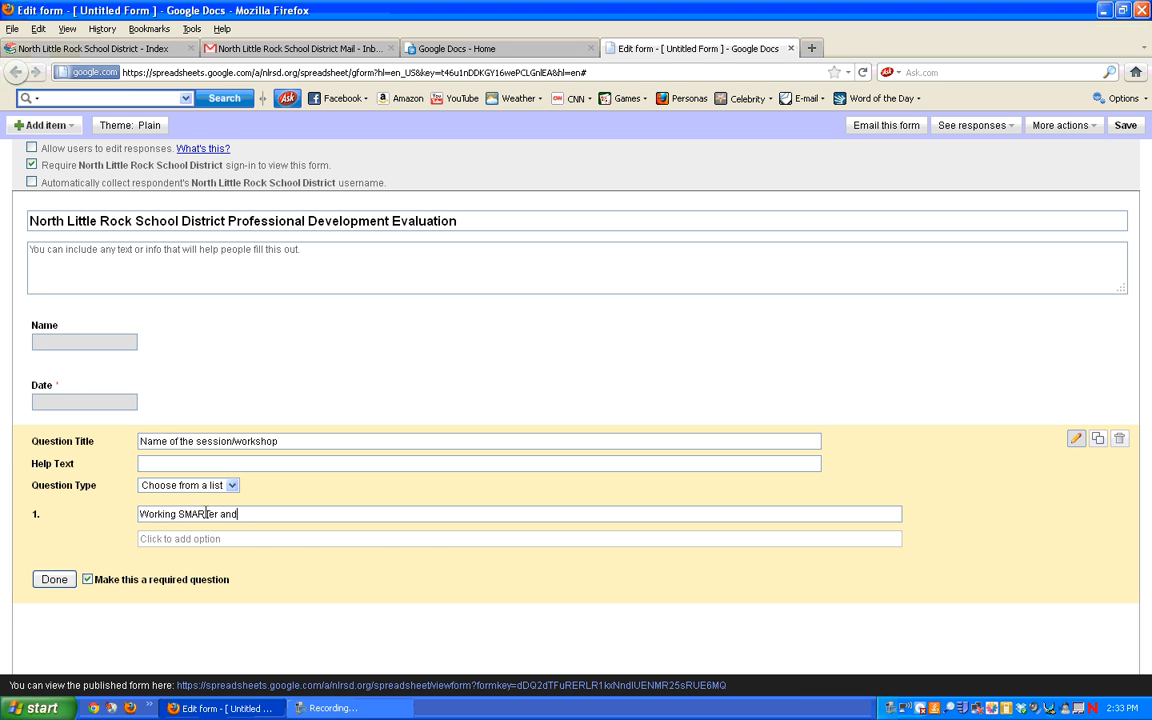
{"action": "type", "text": " Not Harder"}
{"action": "left_click", "coordinate": [54, 580]}
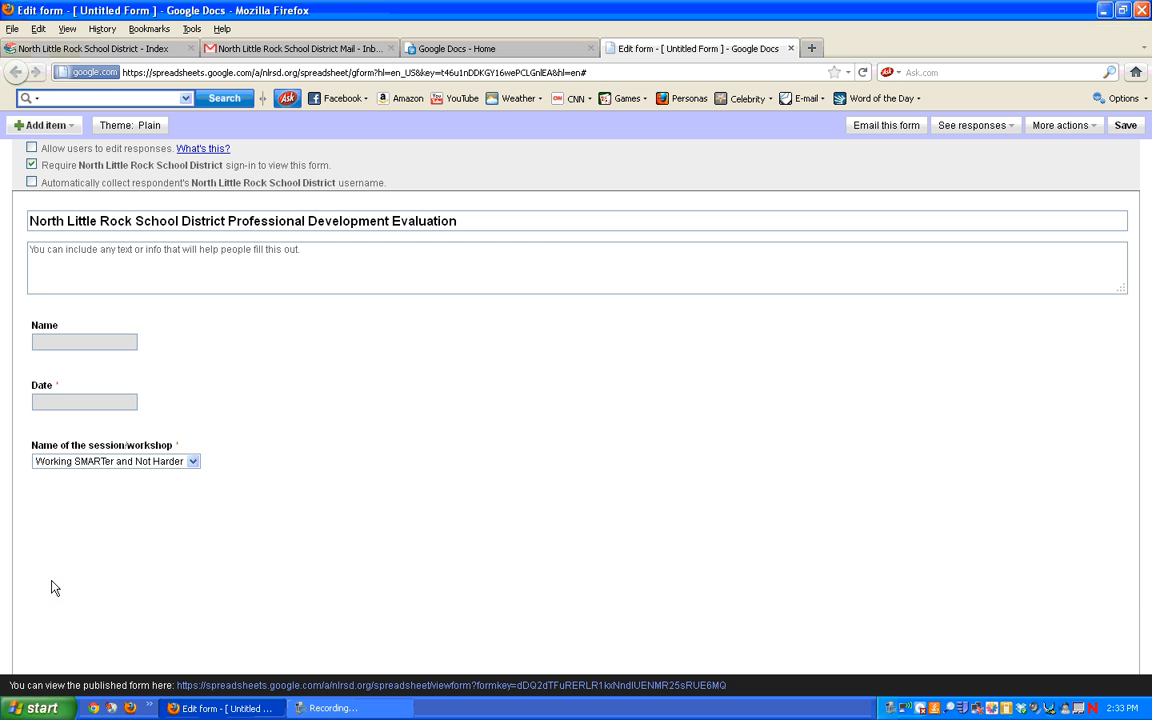
{"action": "left_click", "coordinate": [193, 462]}
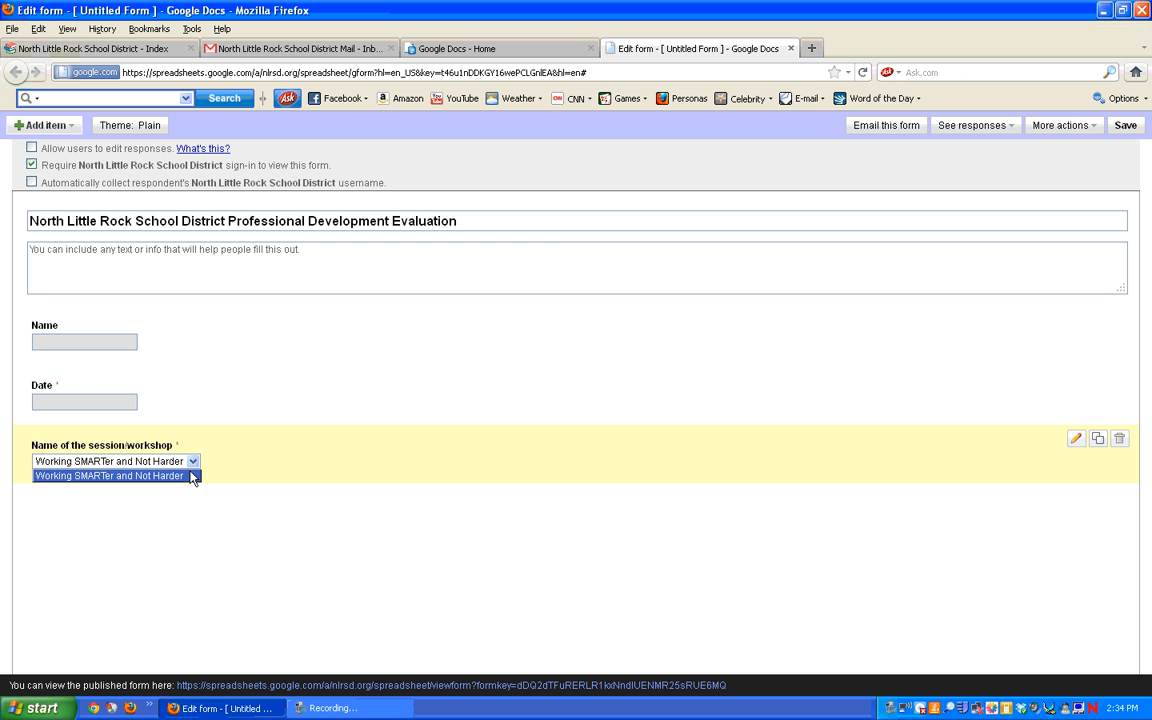
{"action": "left_click", "coordinate": [199, 474]}
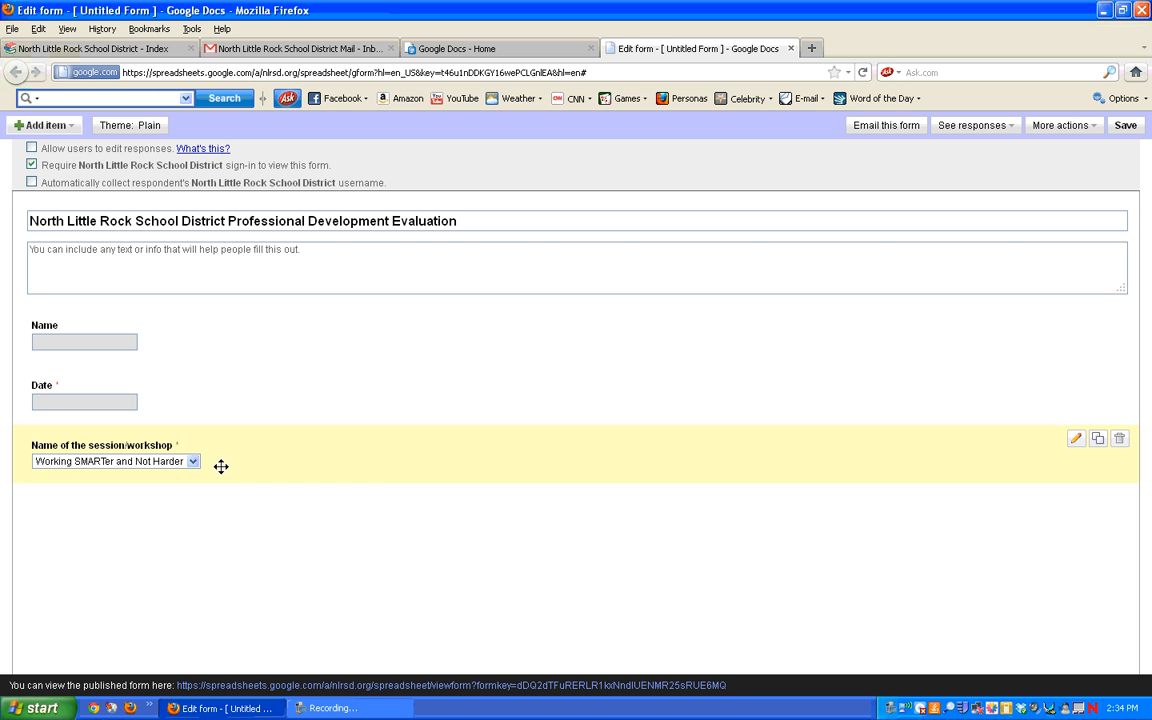
Step: Duplicate the session/workshop question and retitle the copy 'Name of the presenter'
{"action": "left_click", "coordinate": [1099, 441]}
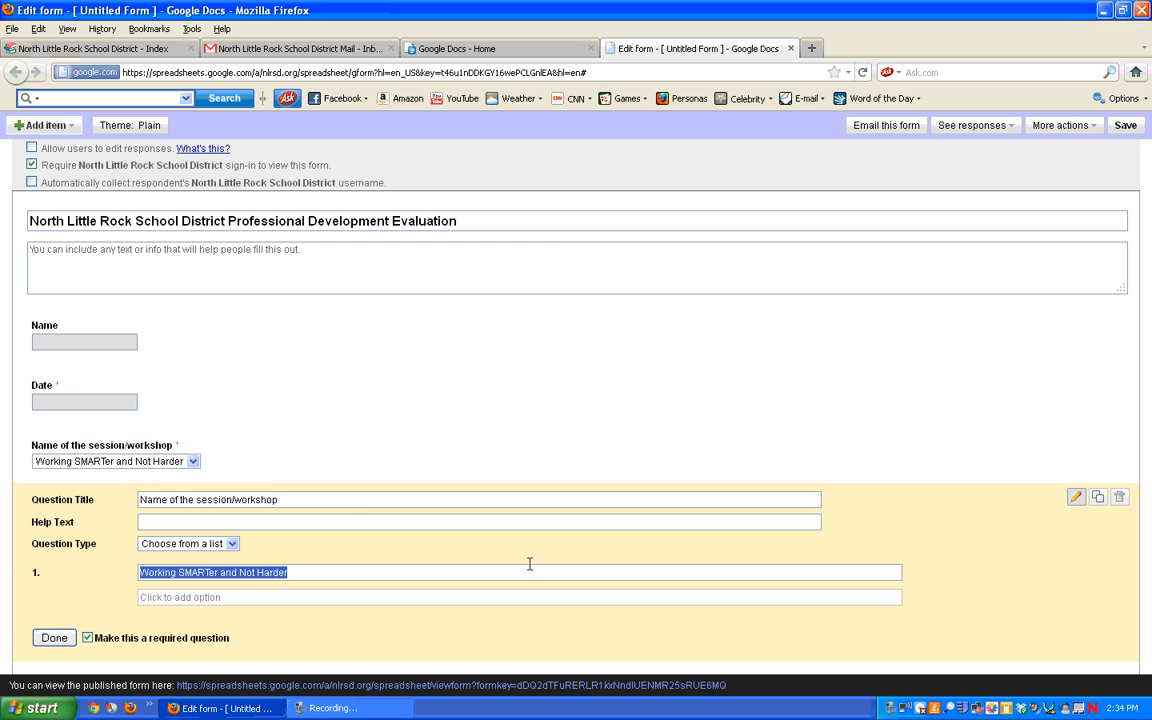
{"action": "left_click", "coordinate": [352, 502]}
{"action": "left_click_drag", "start_coordinate": [352, 502], "coordinate": [137, 498]}
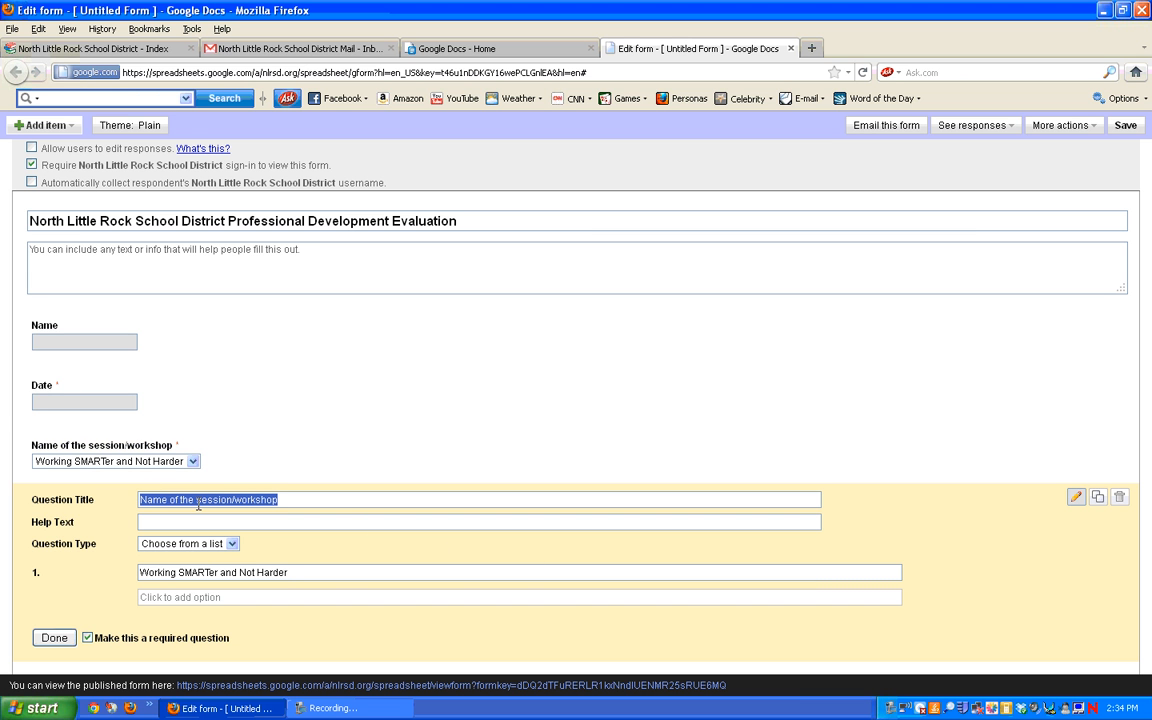
{"action": "mouse_move", "coordinate": [193, 501]}
{"action": "left_mouse_down"}
{"action": "mouse_move", "coordinate": [244, 501]}
{"action": "mouse_move", "coordinate": [198, 498]}
{"action": "left_mouse_up"}
{"action": "left_click_drag", "start_coordinate": [296, 502], "coordinate": [191, 505]}
{"action": "type", "text": "e presente"}
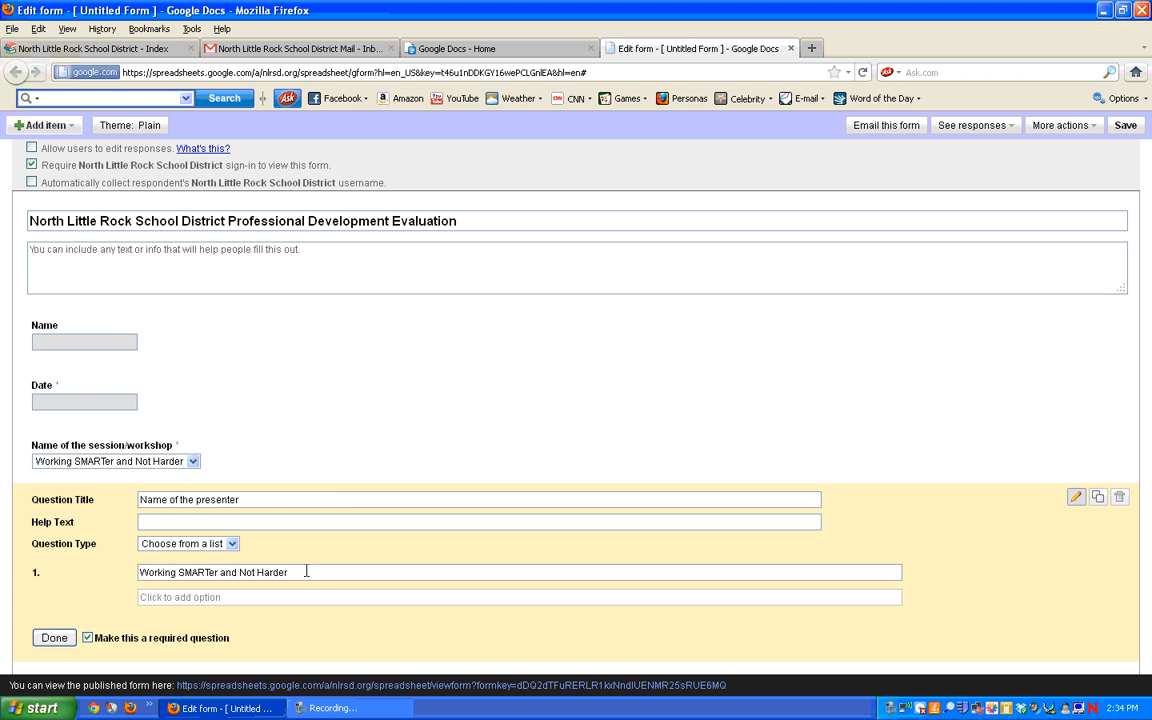
Step: Set the copy's first list option to the presenter's full name
{"action": "left_click_drag", "start_coordinate": [306, 572], "coordinate": [116, 581]}
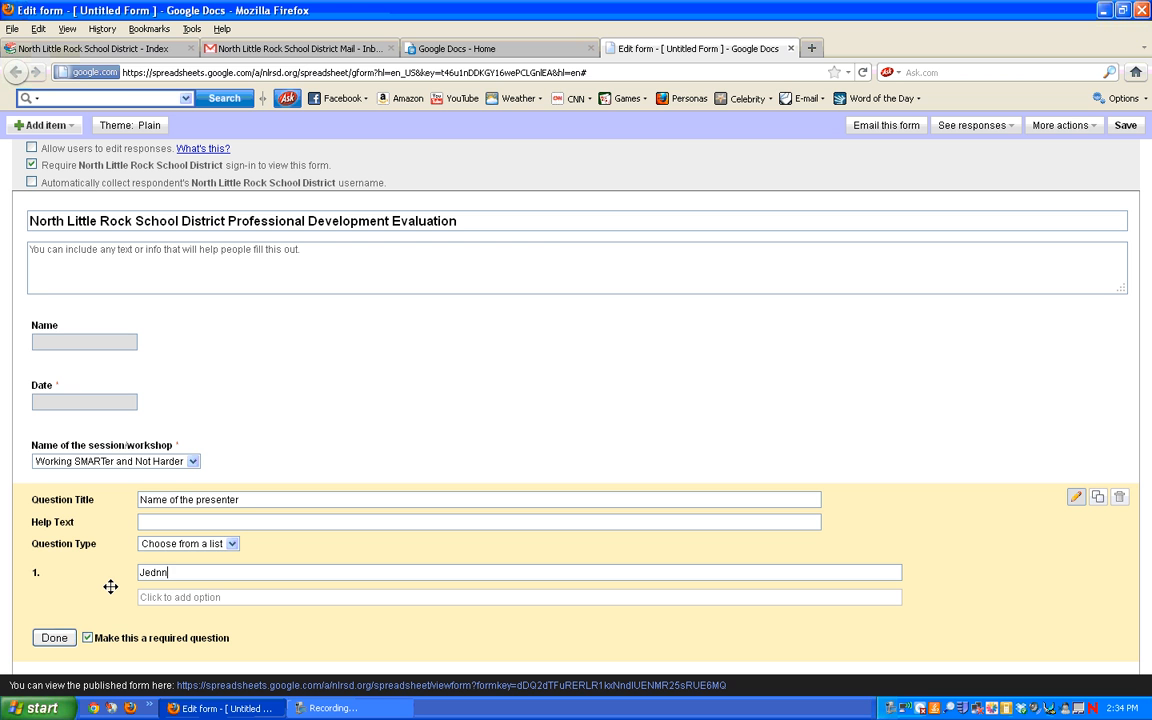
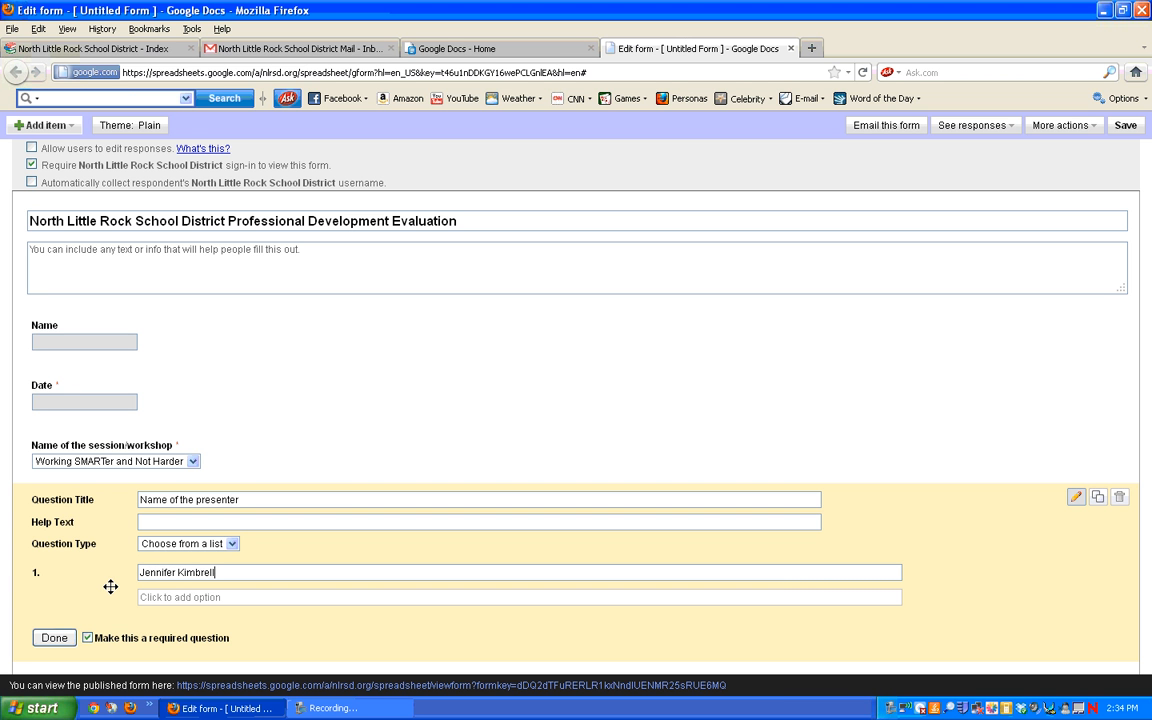
{"action": "left_click", "coordinate": [55, 638]}
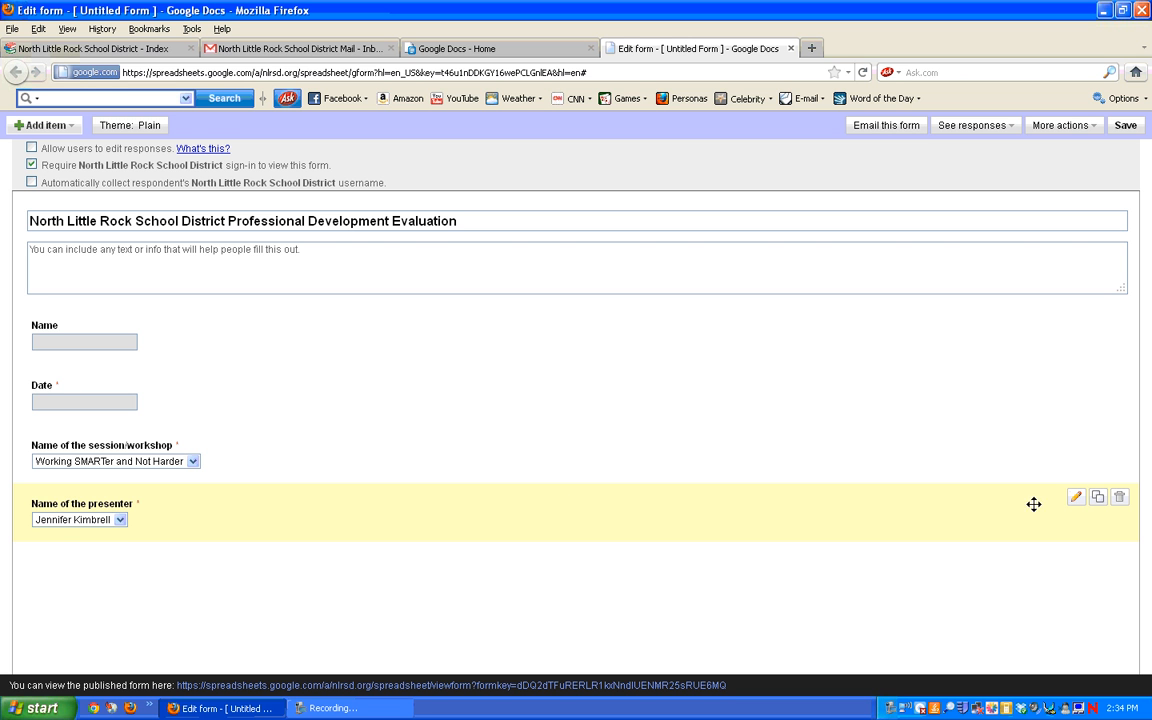
Step: Duplicate the presenter question and retitle it 'The expected outcomes were clear.'
{"action": "left_click", "coordinate": [1099, 500]}
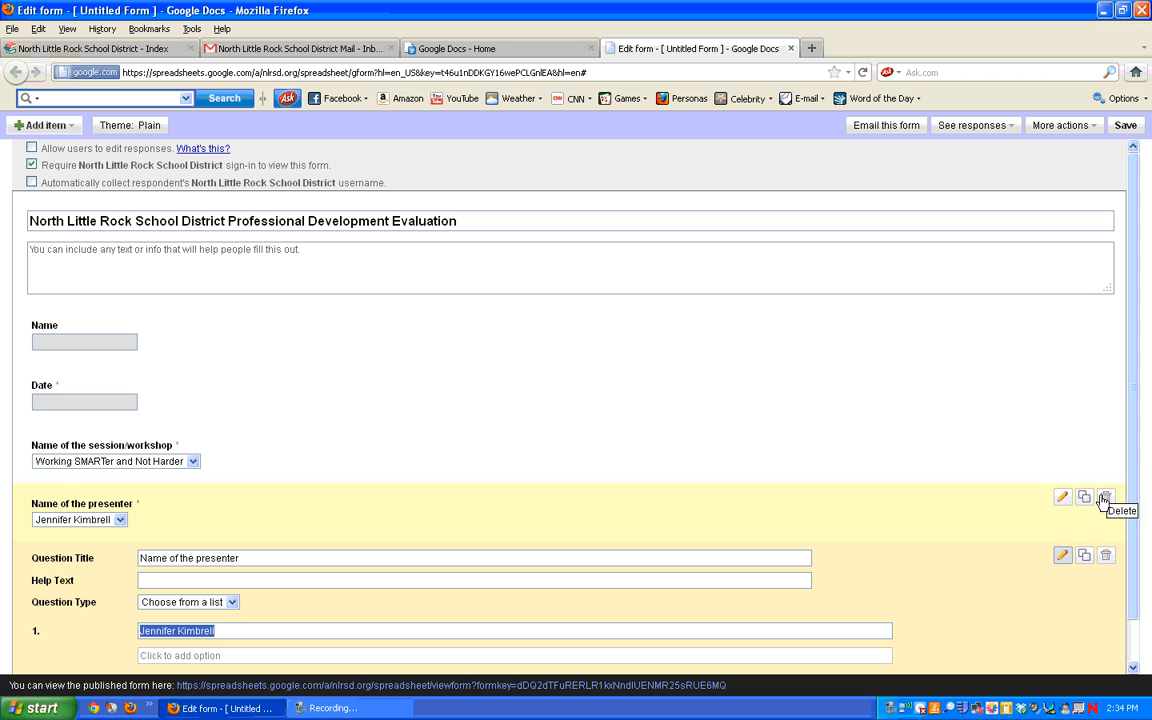
{"action": "scroll", "coordinate": [1137, 463], "scroll_direction": "down", "scroll_amount": 1}
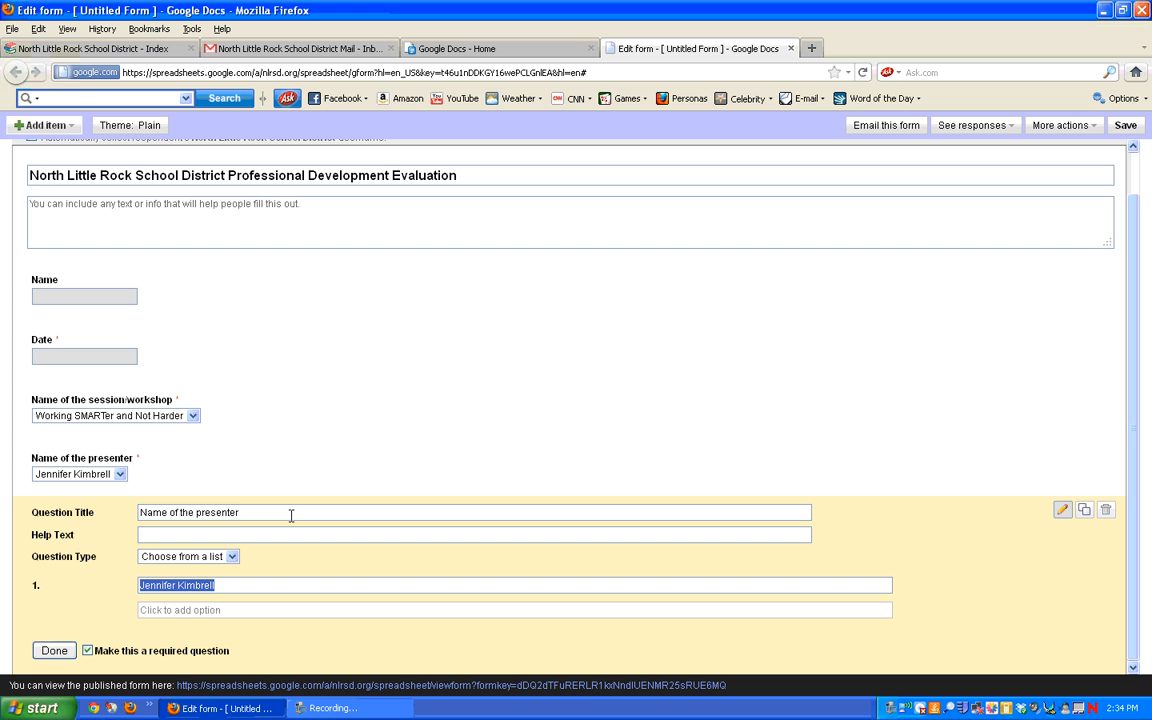
{"action": "left_click_drag", "start_coordinate": [265, 514], "coordinate": [118, 510]}
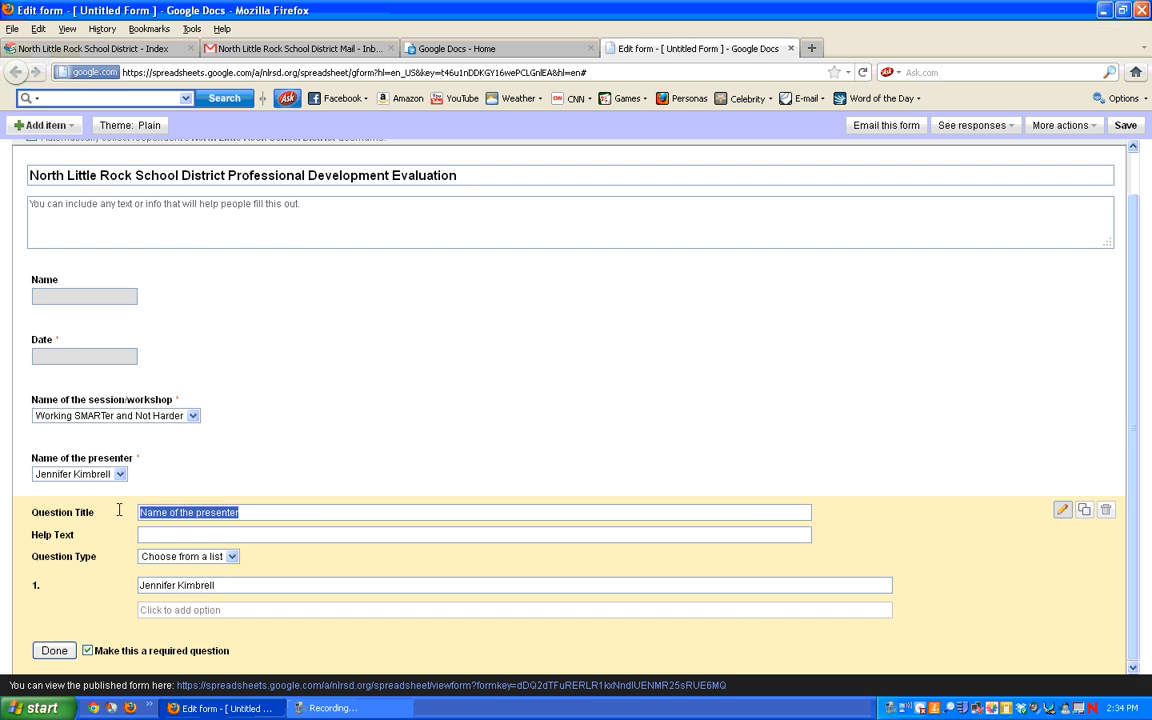
{"action": "type", "text": "The "}
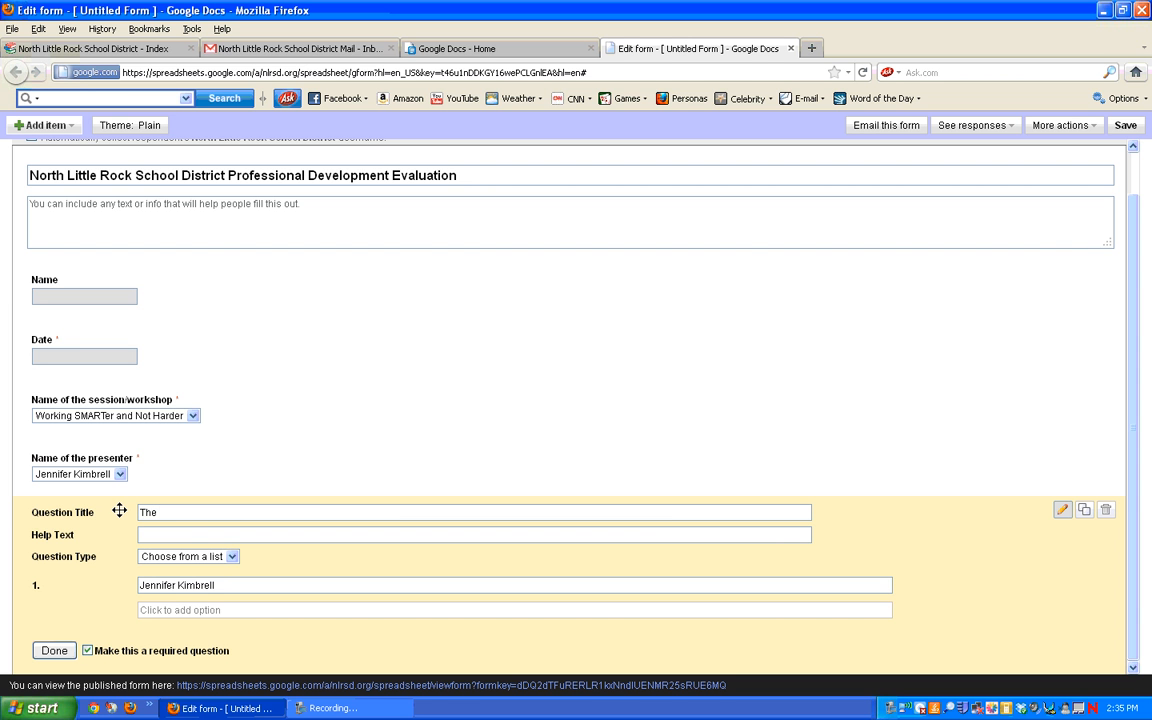
{"action": "type", "text": "expected outcomes were clear."}
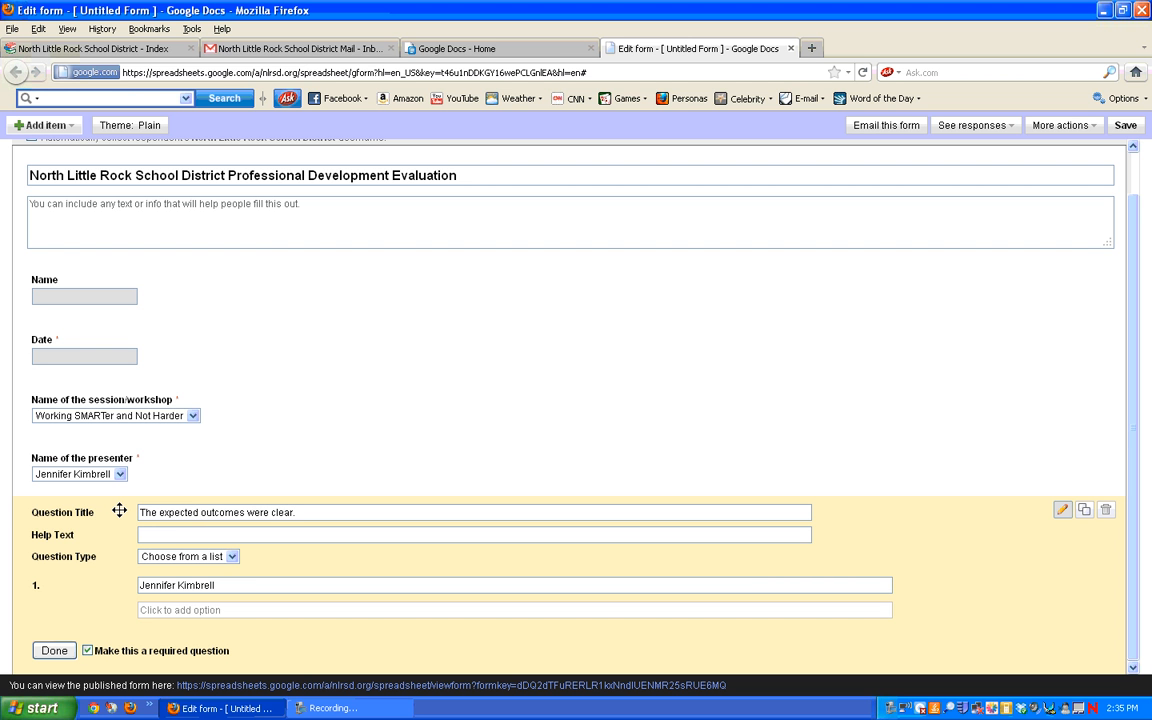
Step: Make it a 1 to 4 scale labelled Disagree at 1 and Agree at 4
{"action": "left_click", "coordinate": [231, 558]}
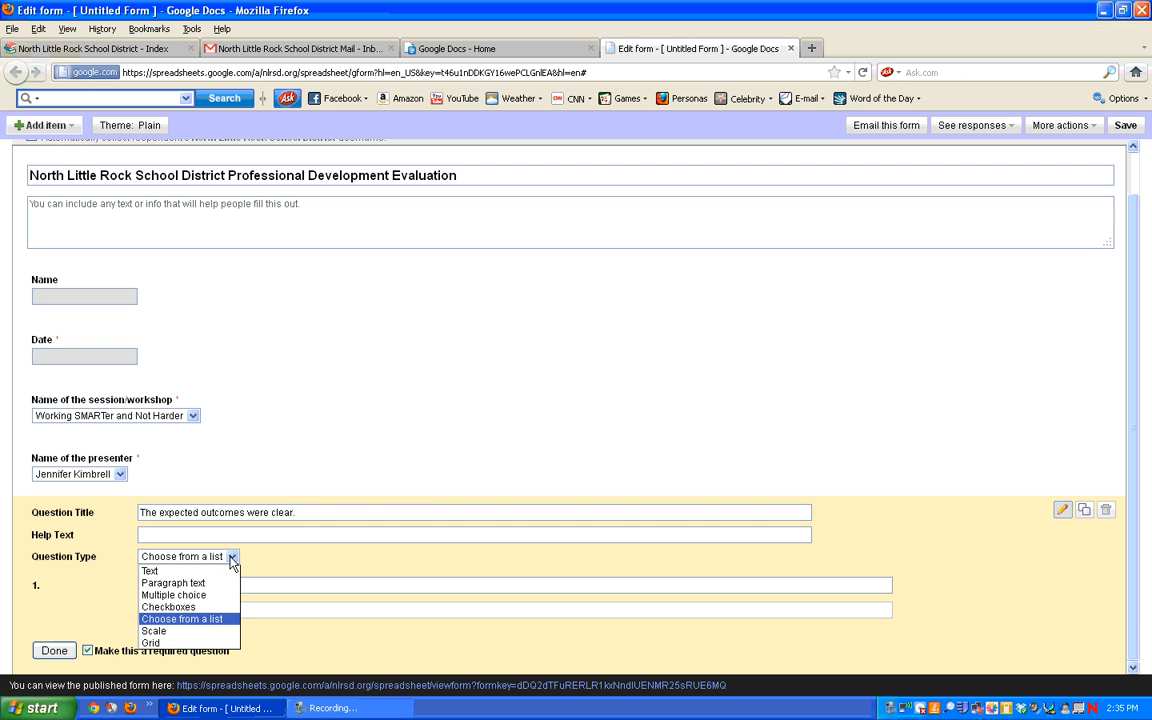
{"action": "left_click", "coordinate": [220, 632]}
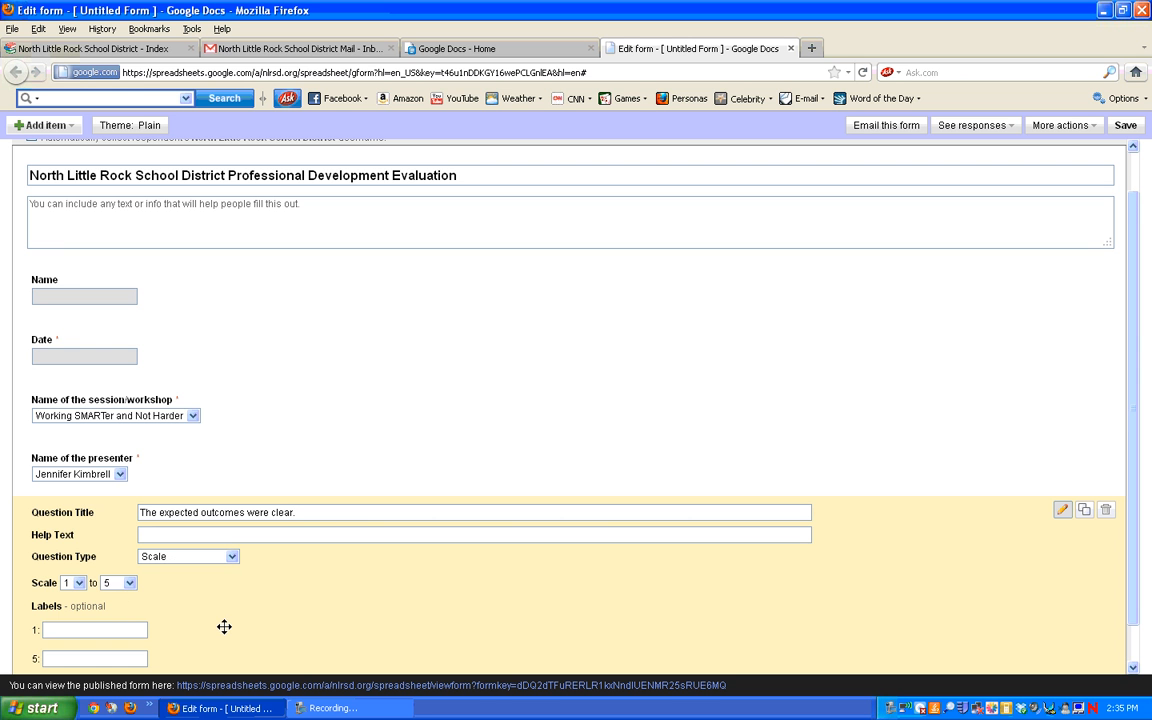
{"action": "left_click", "coordinate": [128, 585]}
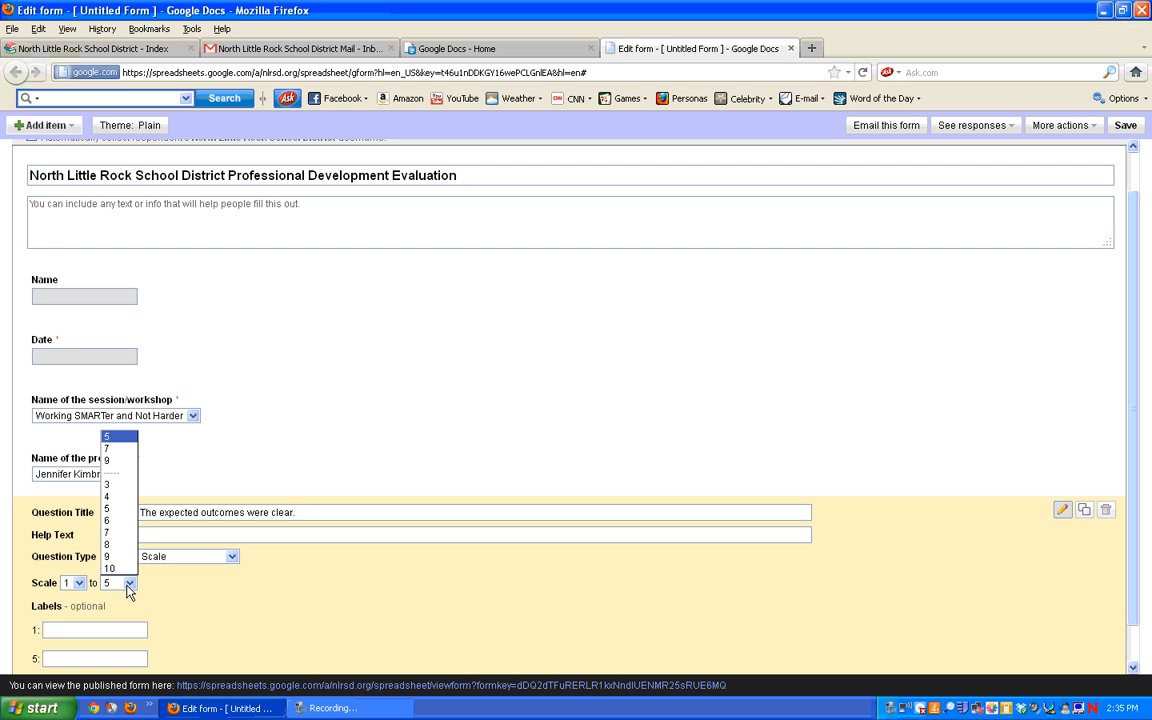
{"action": "left_click", "coordinate": [121, 499]}
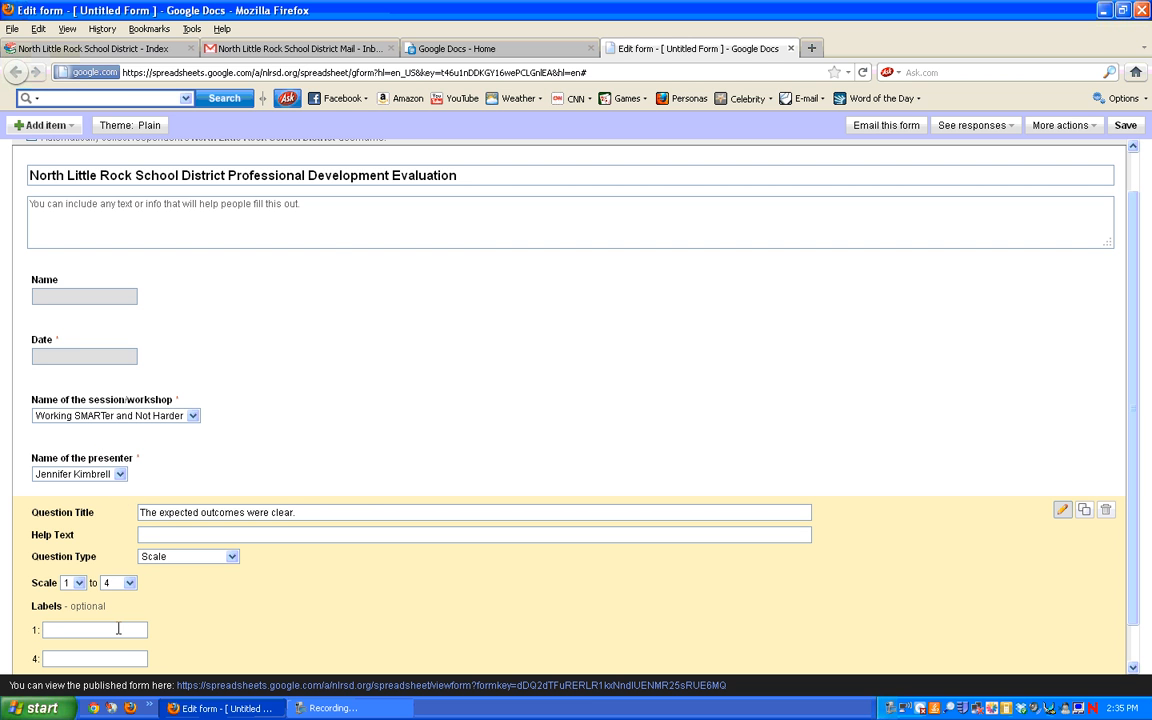
{"action": "left_click", "coordinate": [118, 628]}
{"action": "type", "text": "Disagree"}
{"action": "left_click", "coordinate": [110, 657]}
{"action": "type", "text": "Agree"}
{"action": "scroll", "coordinate": [1136, 566], "scroll_direction": "down", "scroll_amount": 1}
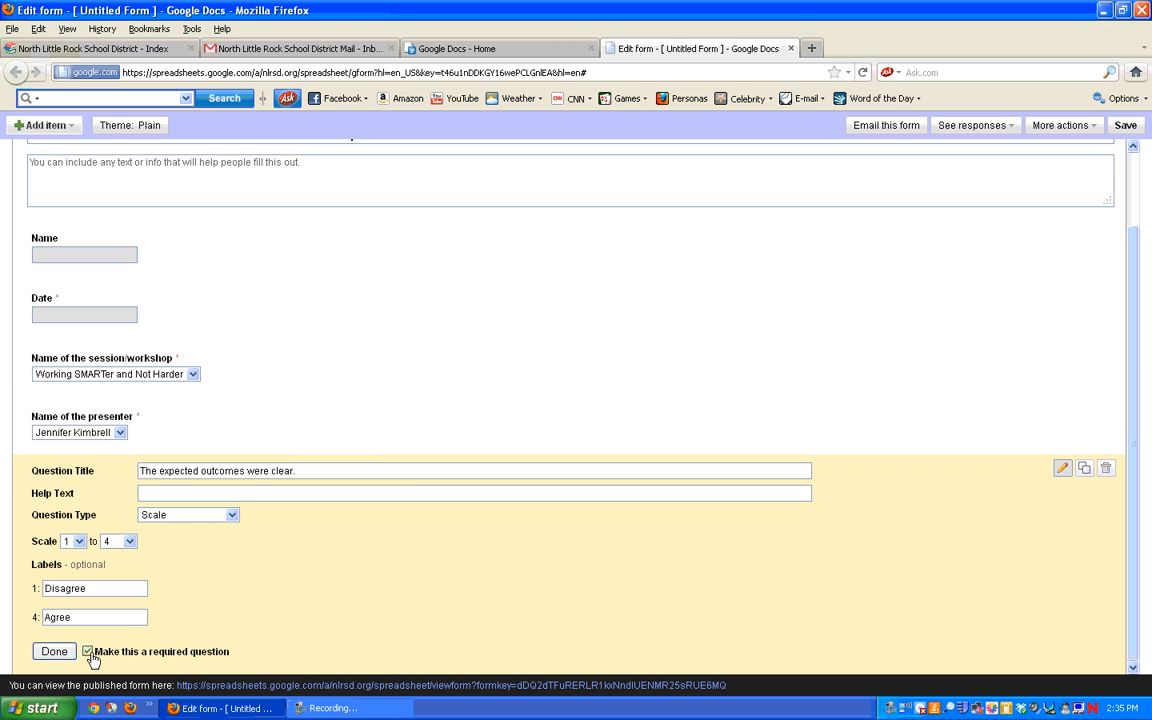
{"action": "left_click", "coordinate": [54, 651]}
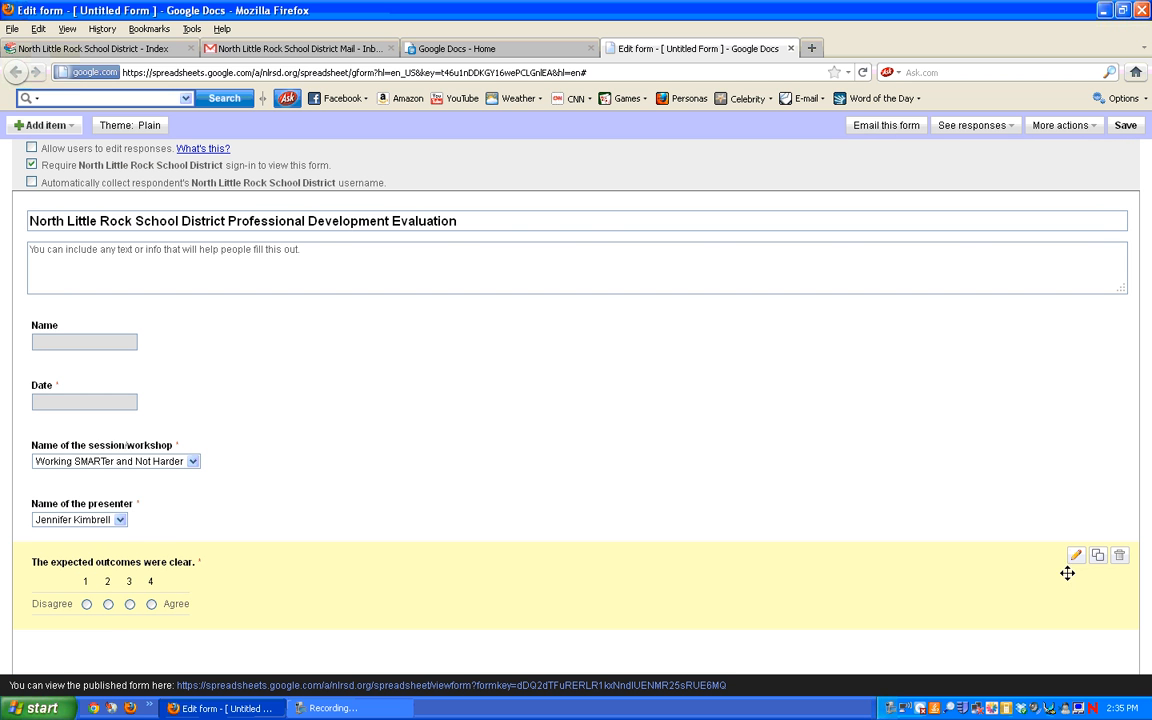
Step: Duplicate the outcomes question, retitled 'The session or workshop was well planned and executed.'
{"action": "left_click", "coordinate": [1097, 556]}
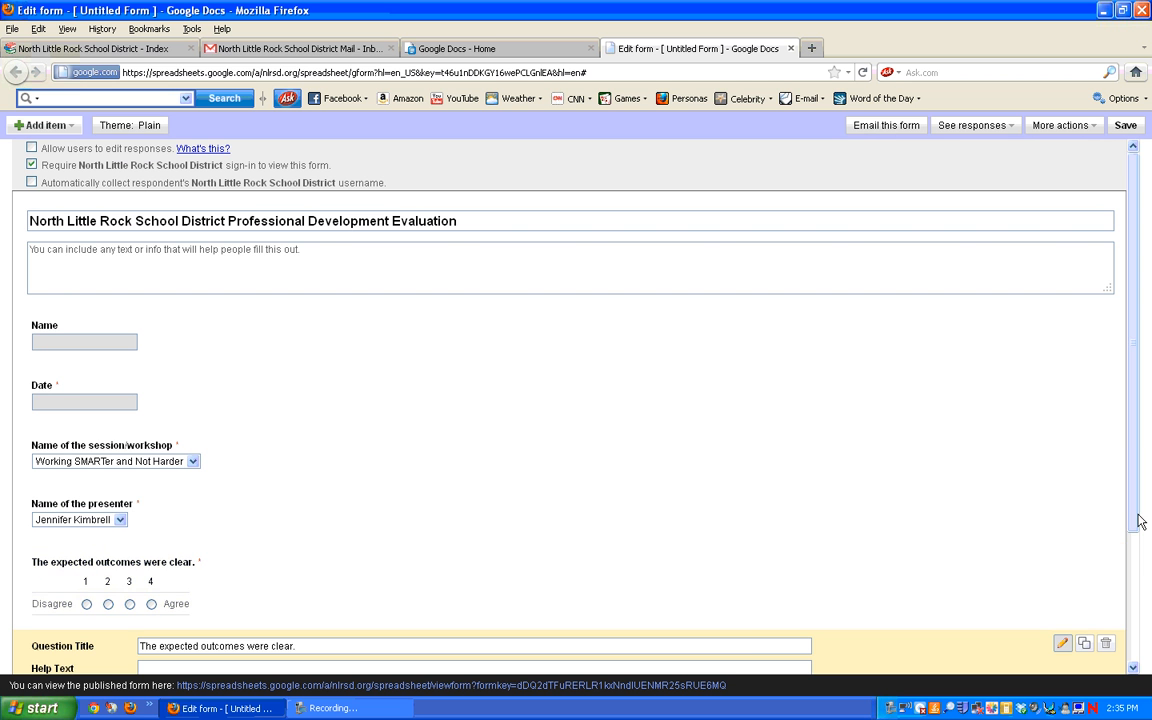
{"action": "left_click_drag", "start_coordinate": [1135, 518], "coordinate": [1132, 662]}
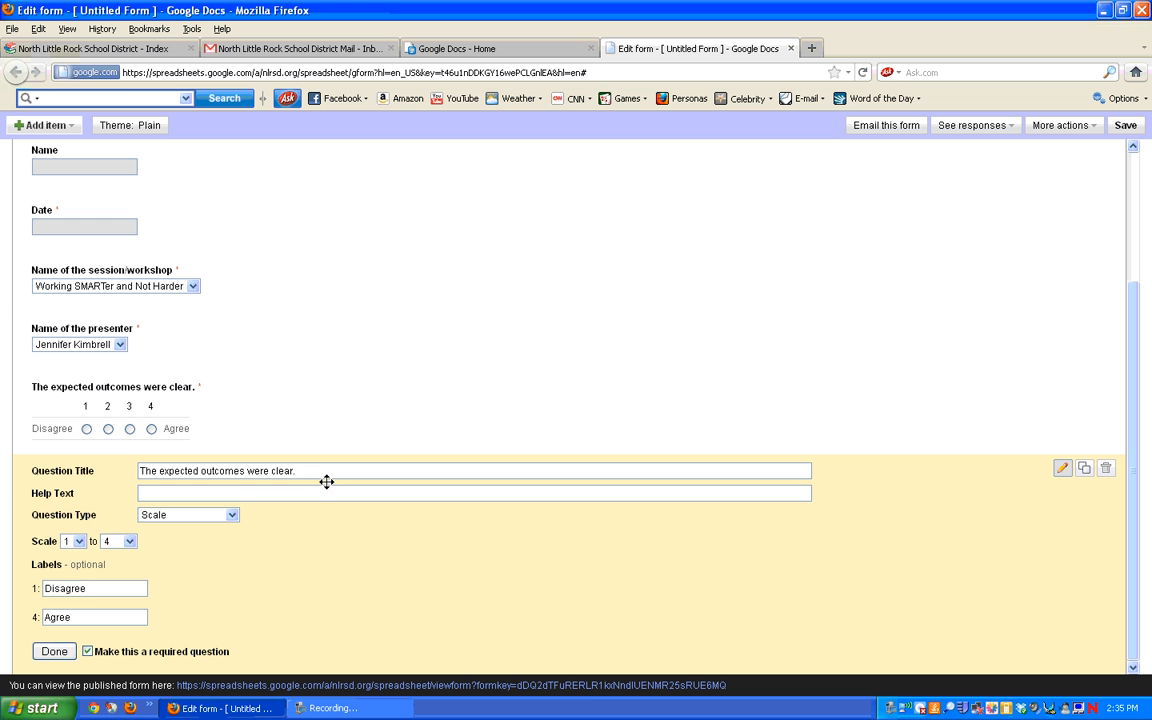
{"action": "left_click_drag", "start_coordinate": [321, 471], "coordinate": [130, 481]}
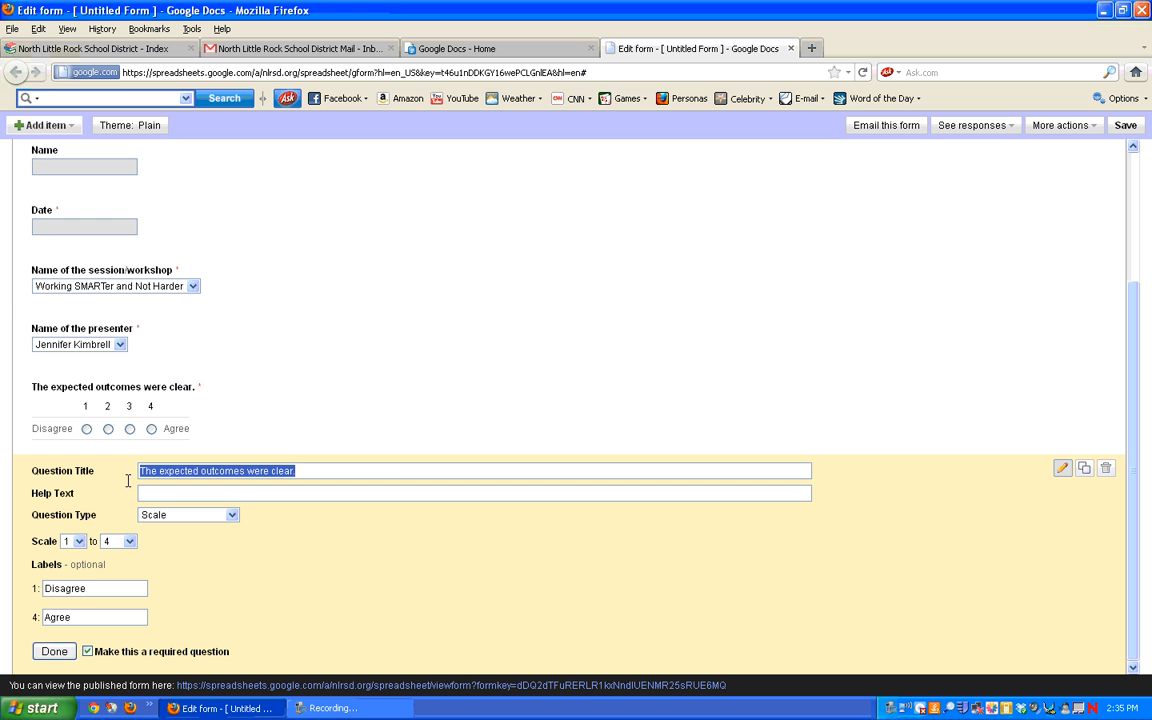
{"action": "type", "text": "The se"}
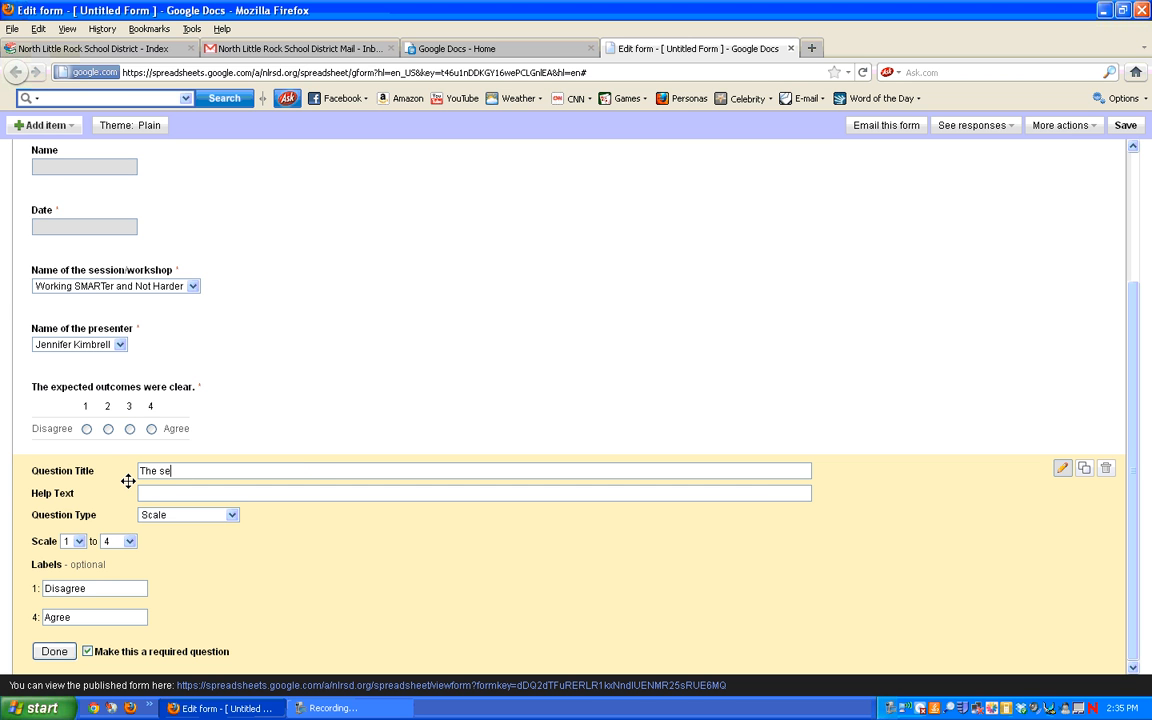
{"action": "type", "text": "ssion or workshop was well planned "}
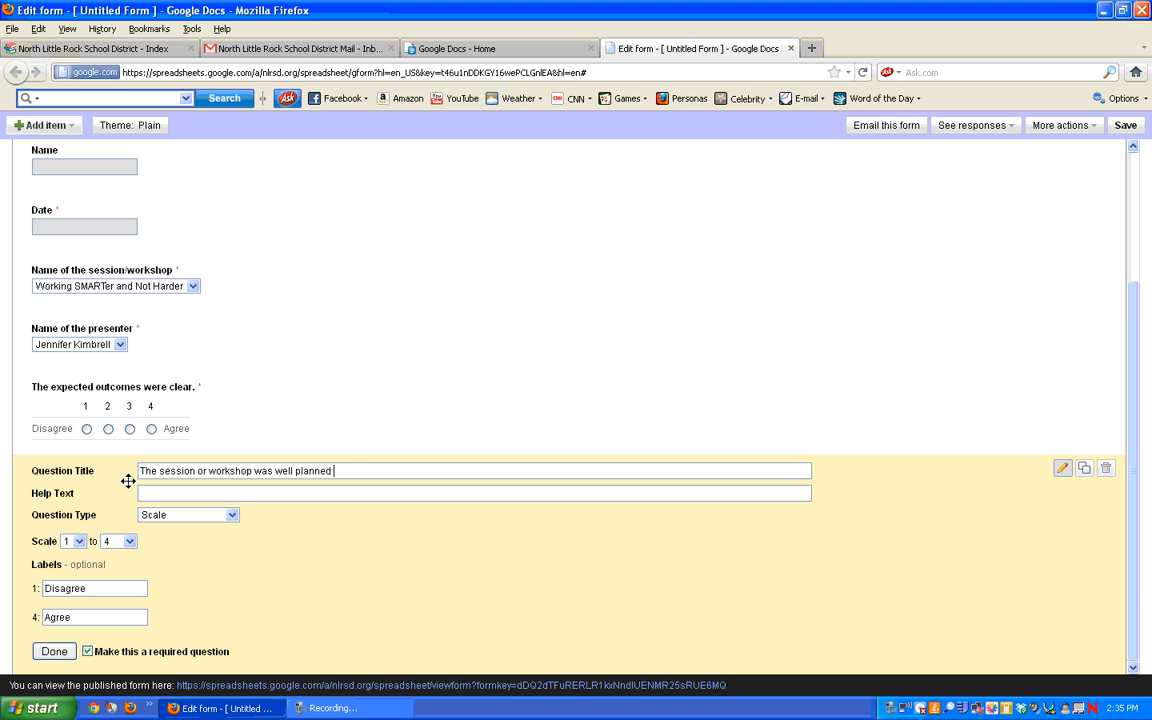
{"action": "type", "text": "and ex"}
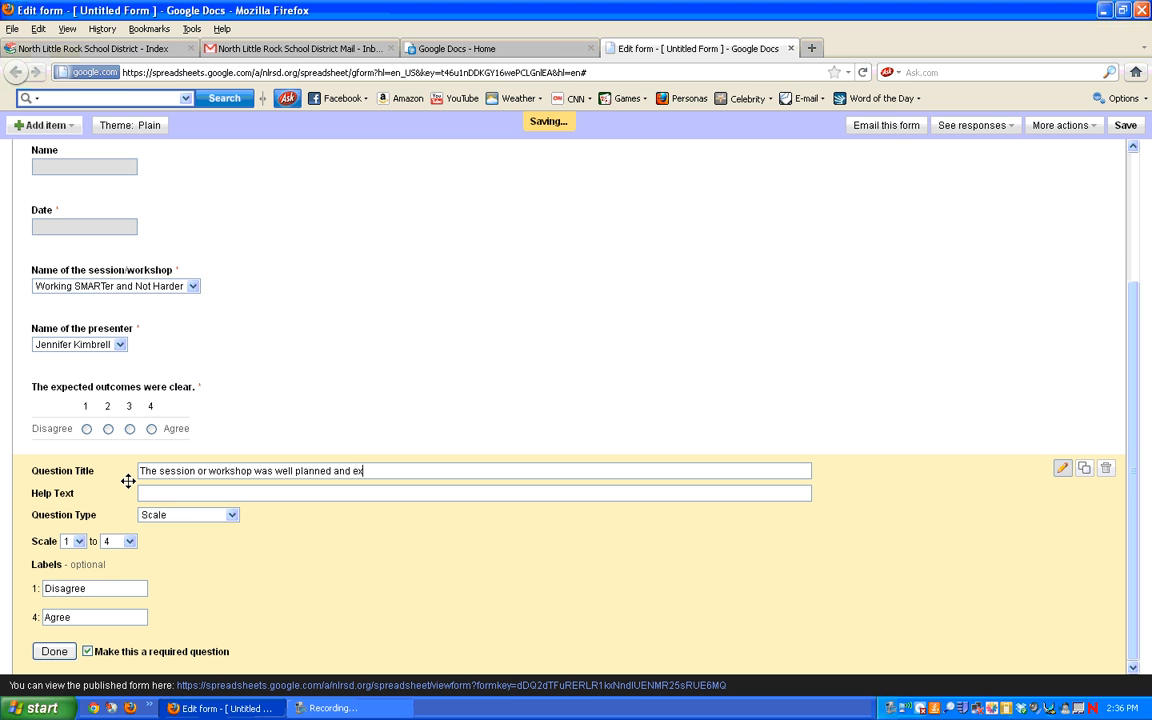
{"action": "type", "text": "ecuted."}
{"action": "left_click", "coordinate": [53, 653]}
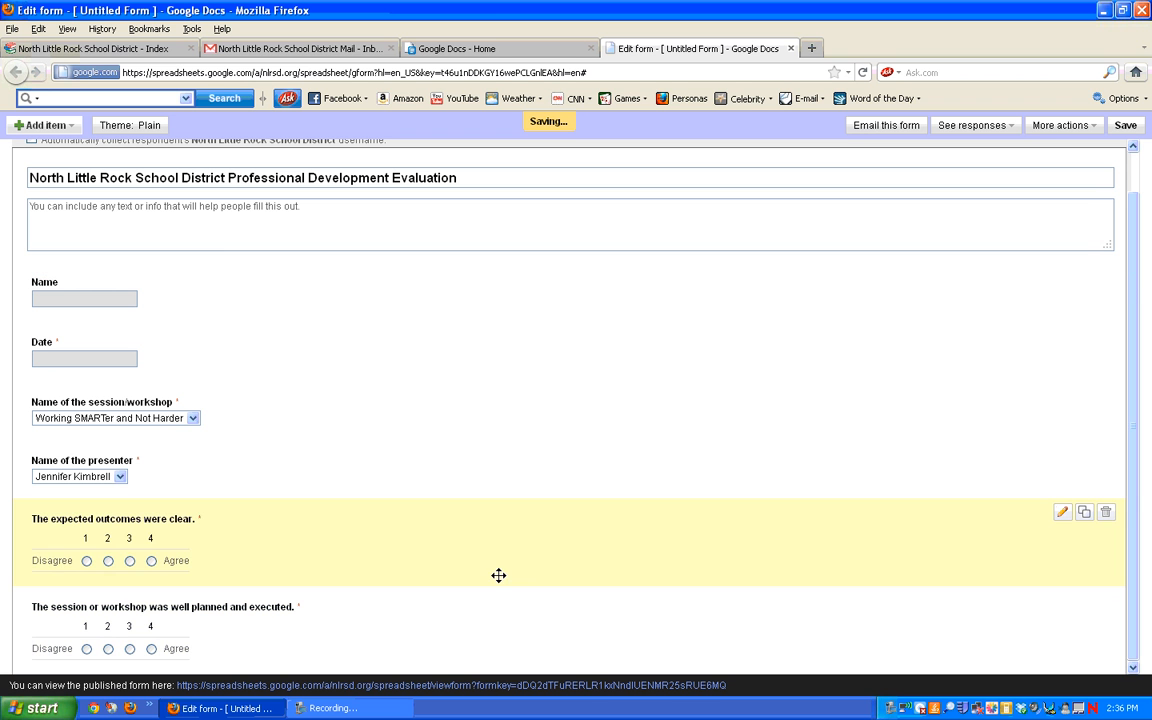
Step: Duplicate the well-planned question and retitle the copy 'An enthusiastic and interesting atmosphere was maintained.'
{"action": "mouse_move", "coordinate": [1108, 609]}
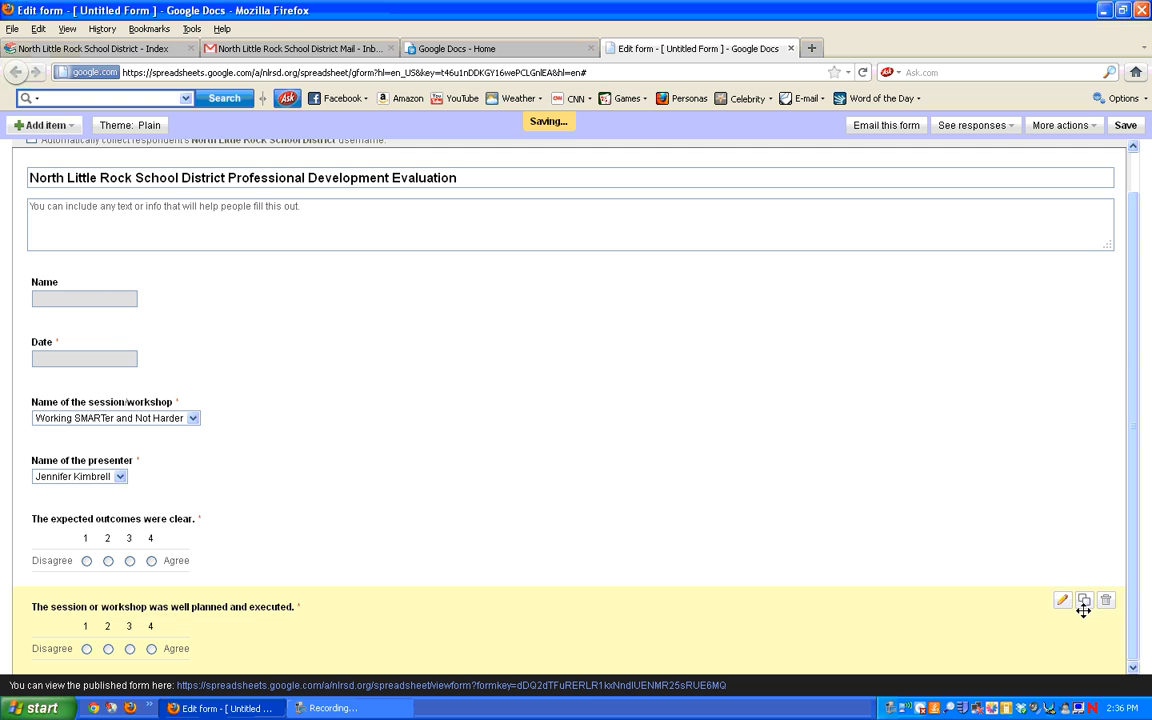
{"action": "left_click", "coordinate": [1085, 601]}
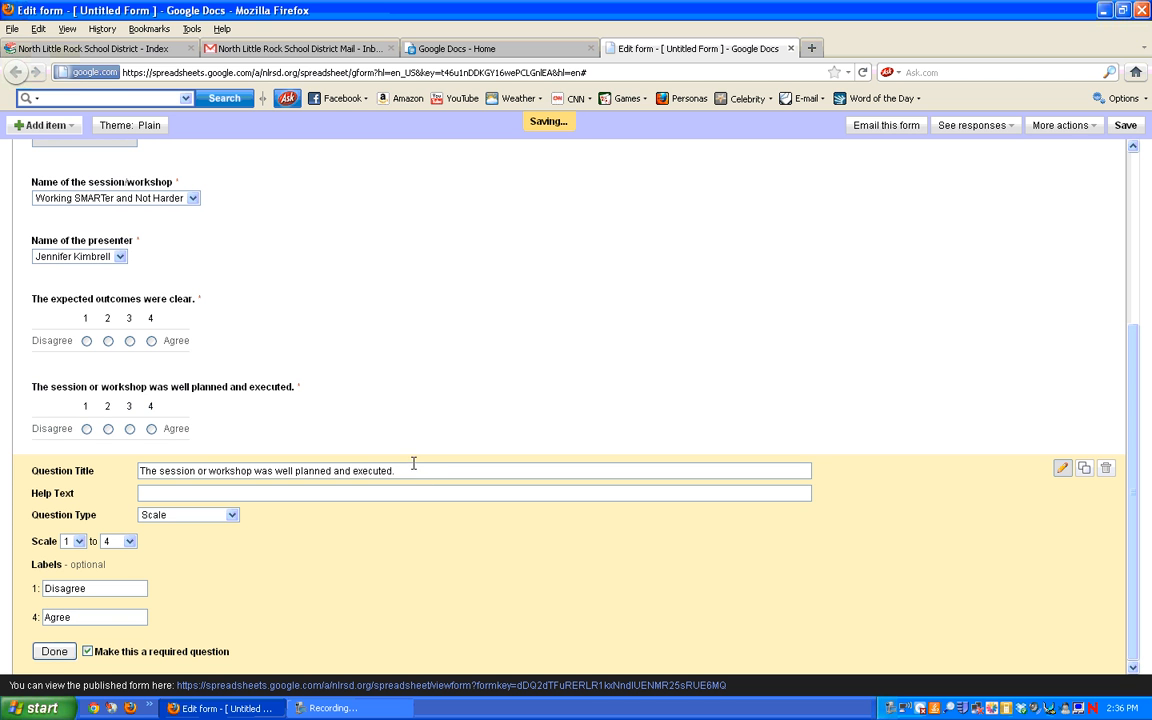
{"action": "left_click_drag", "start_coordinate": [404, 471], "coordinate": [86, 432]}
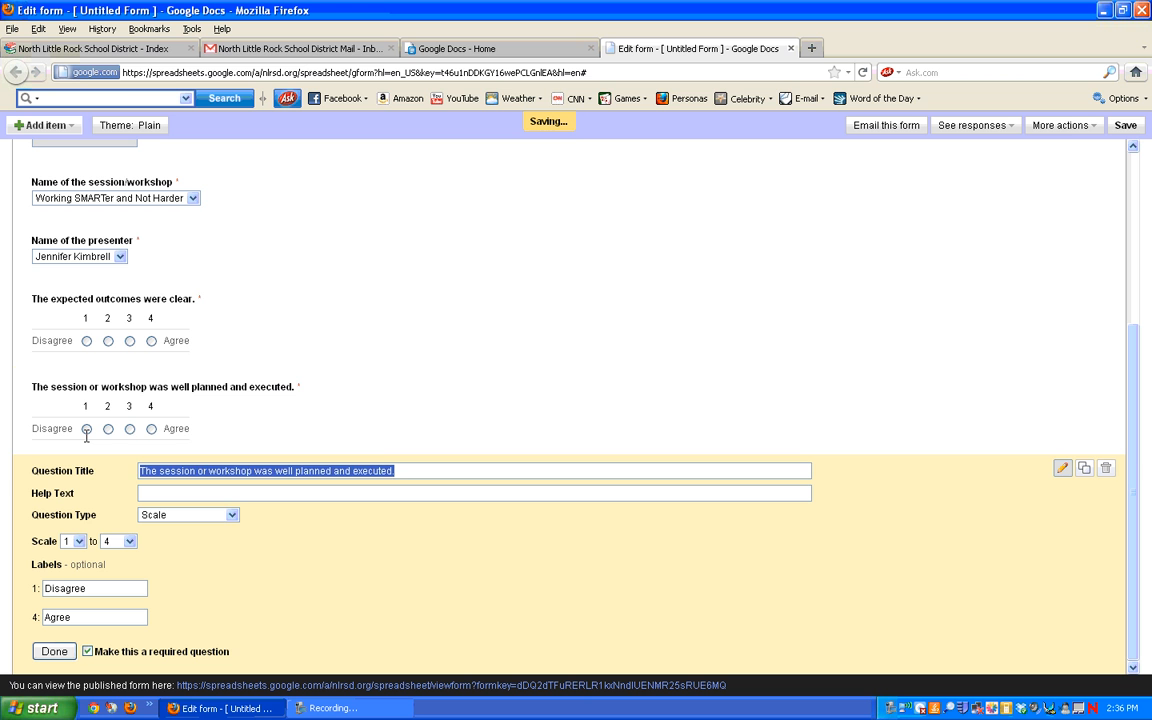
{"action": "type", "text": "An enthu"}
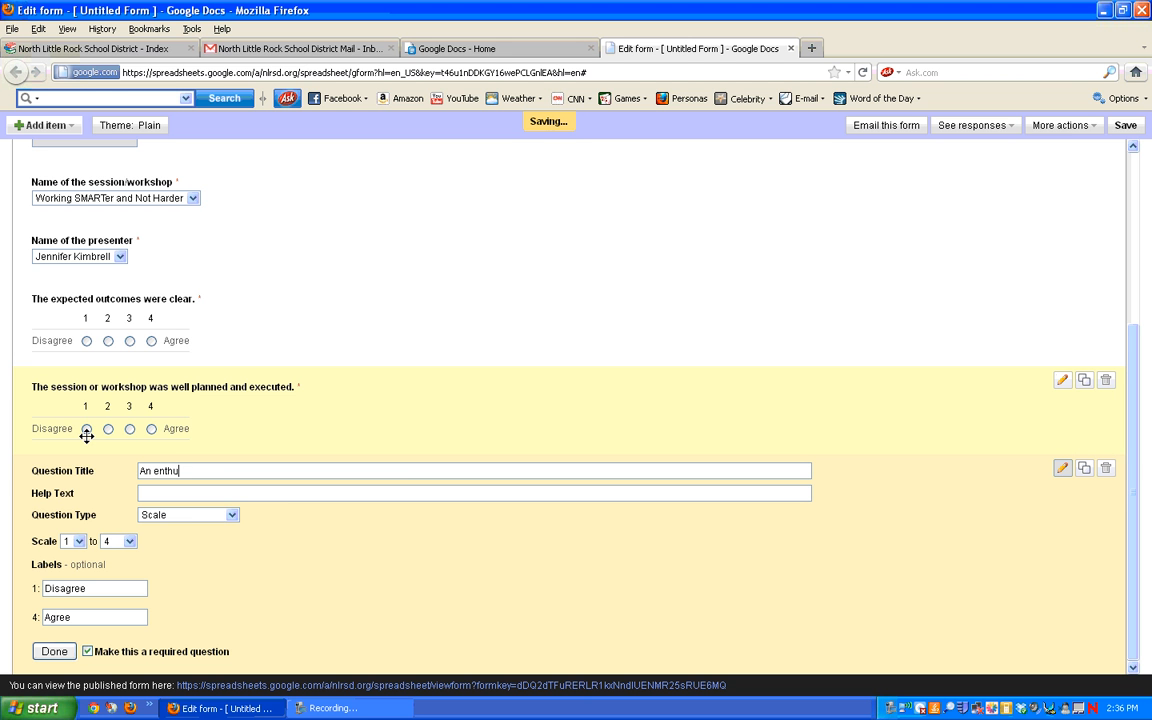
{"action": "type", "text": "siastic and interesting atmos"}
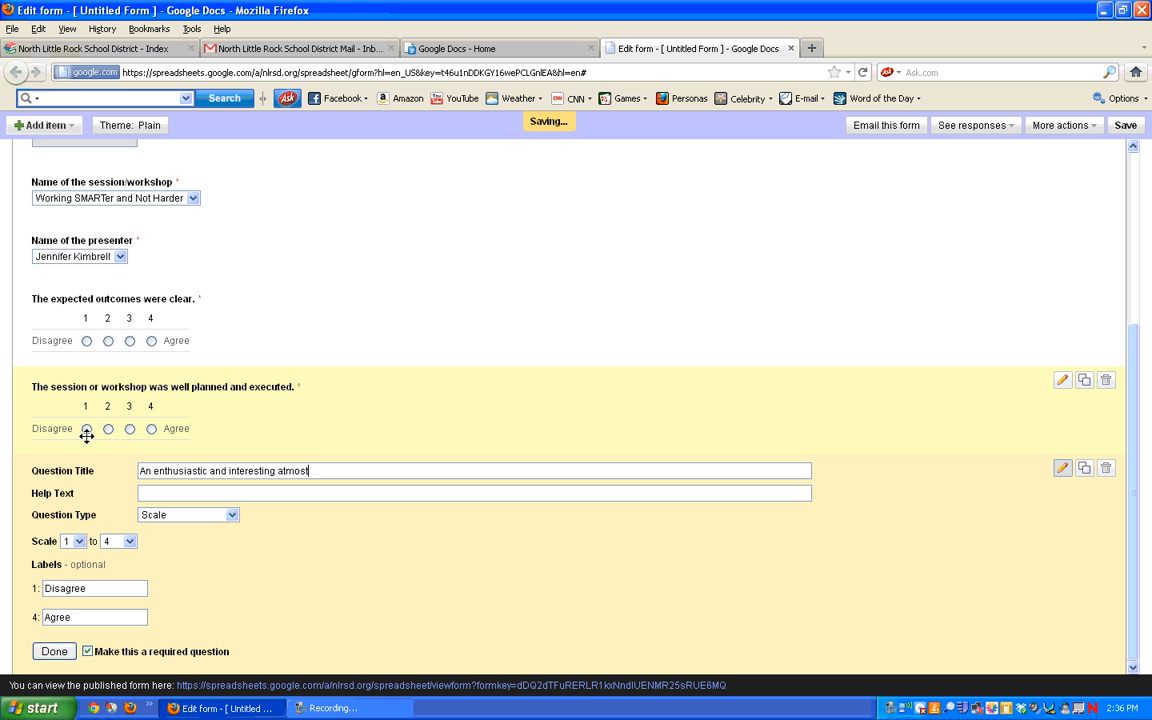
{"action": "type", "text": "phere was maintain"}
{"action": "type", "text": "ed."}
{"action": "left_click", "coordinate": [62, 652]}
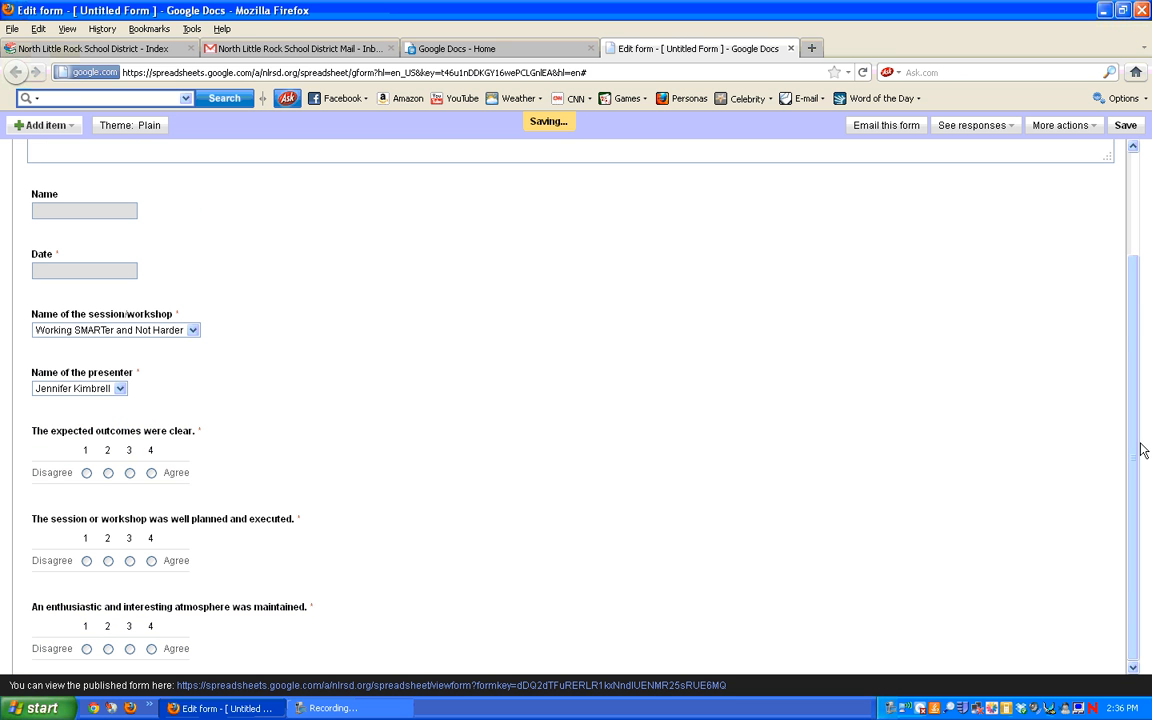
Step: Duplicate the atmosphere question and retitle it 'The instructor was knowledgeable in this subject.'
{"action": "mouse_move", "coordinate": [1072, 640]}
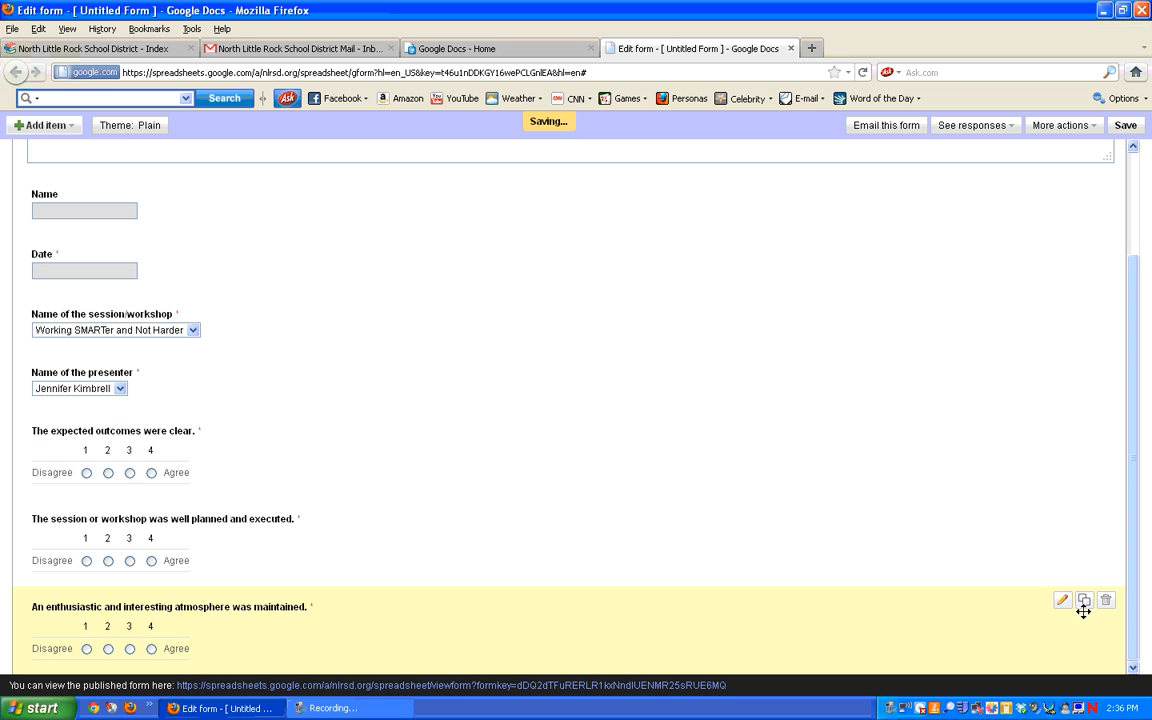
{"action": "left_click", "coordinate": [1085, 601]}
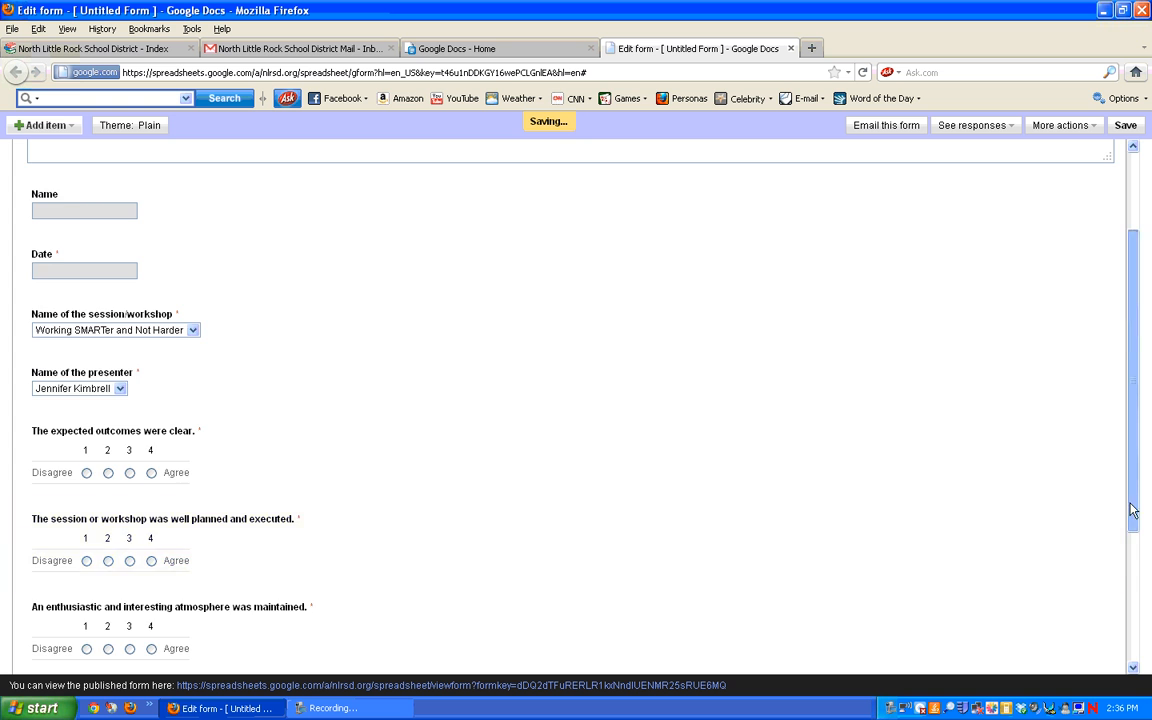
{"action": "left_click_drag", "start_coordinate": [427, 470], "coordinate": [103, 475]}
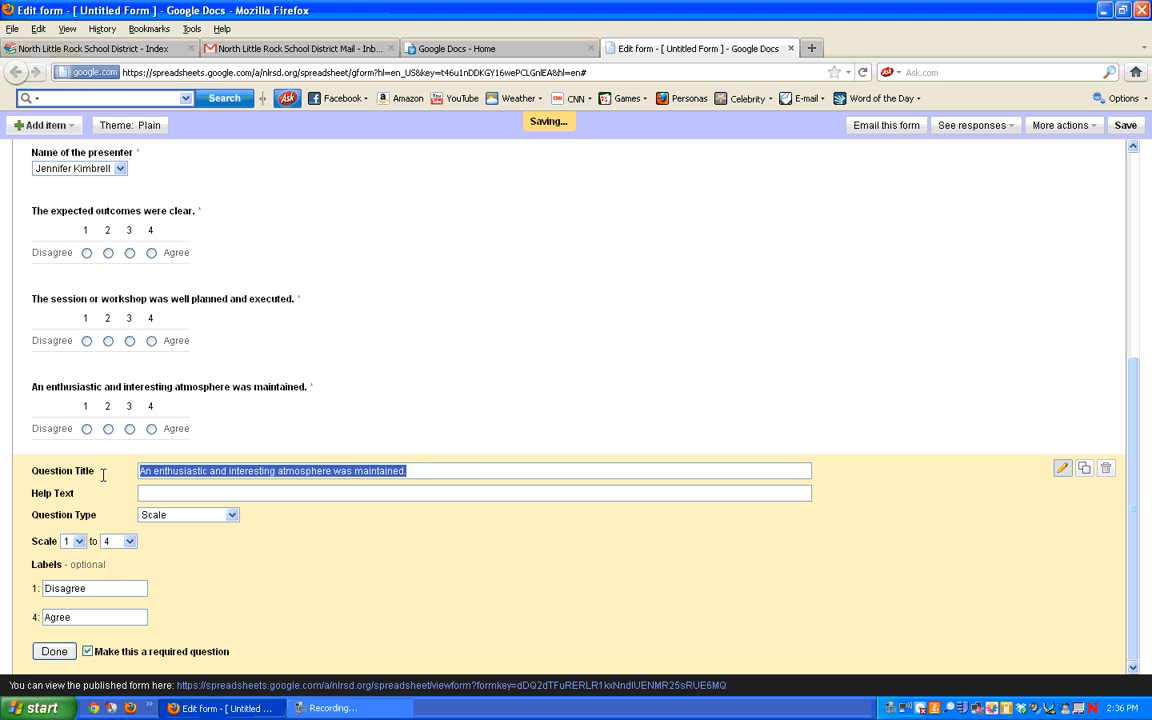
{"action": "type", "text": "The instruc"}
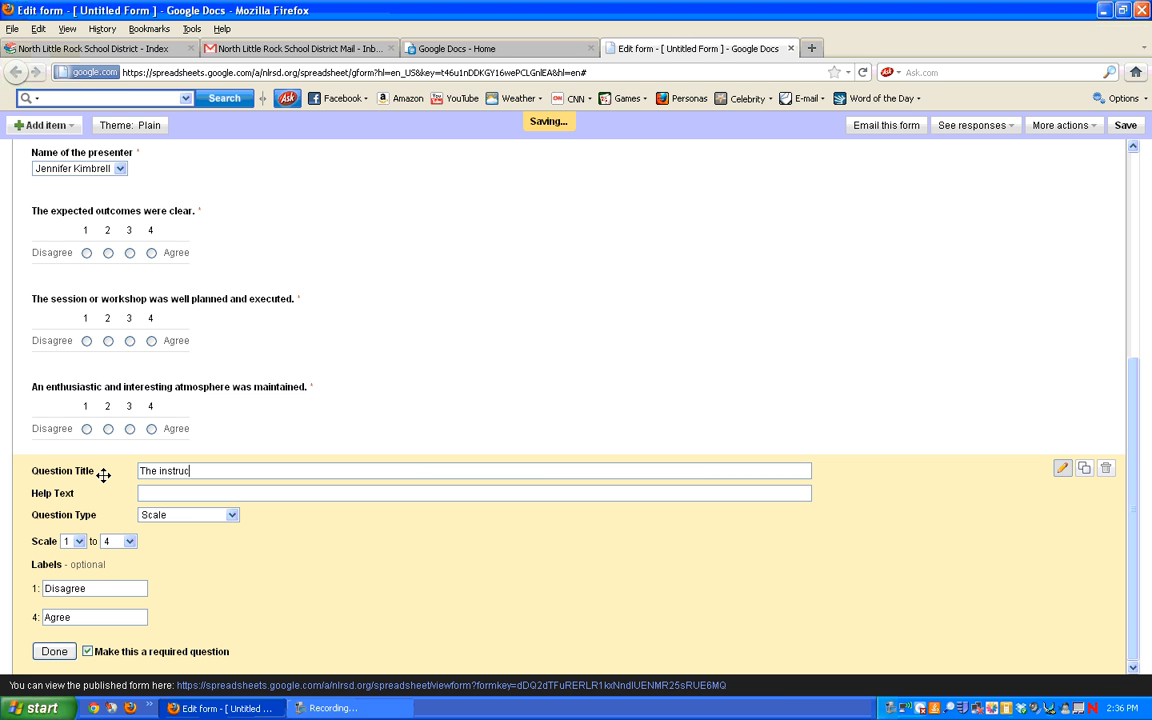
{"action": "type", "text": "tor was knowledgeable in this "}
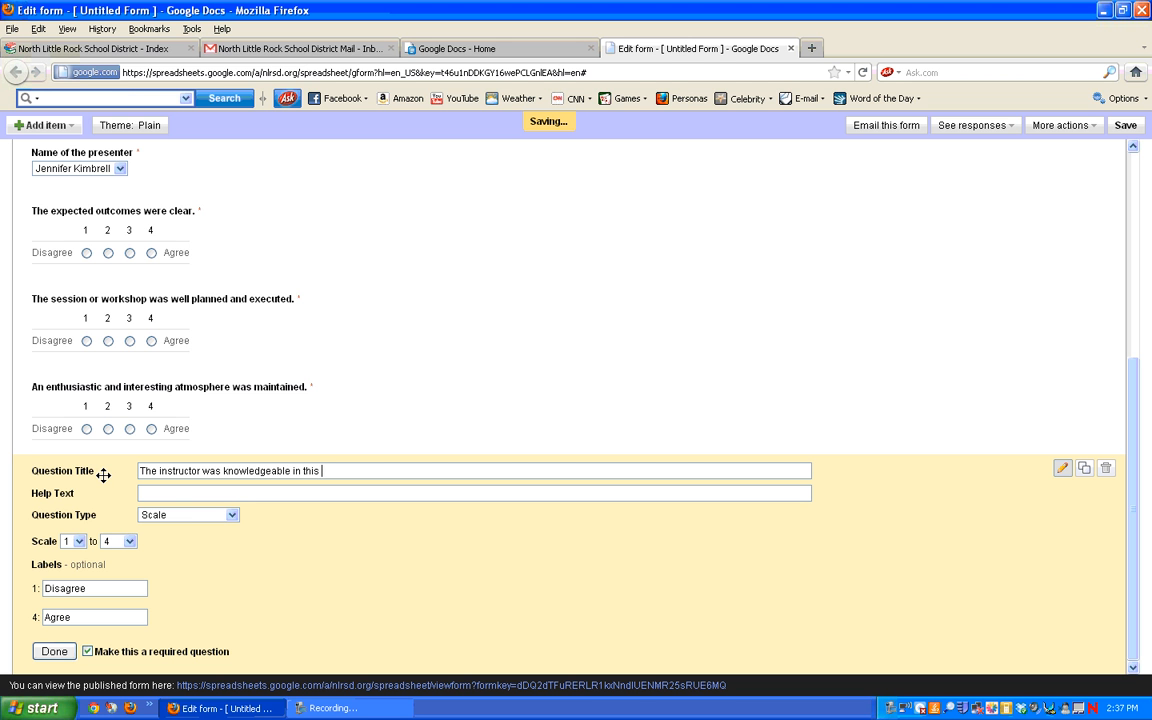
{"action": "type", "text": "subject."}
{"action": "left_click", "coordinate": [54, 651]}
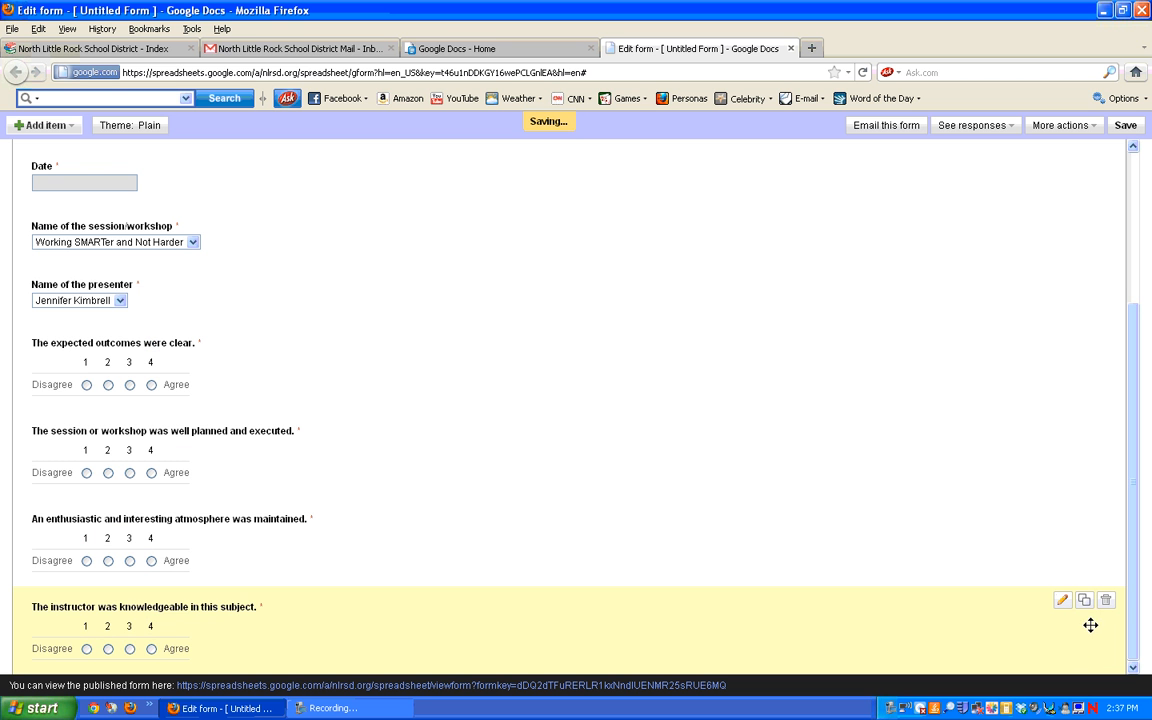
Step: Retitle the new copy 'The instructor was sensitive to participant needs and expectations.'
{"action": "left_click_drag", "start_coordinate": [1126, 499], "coordinate": [1135, 672]}
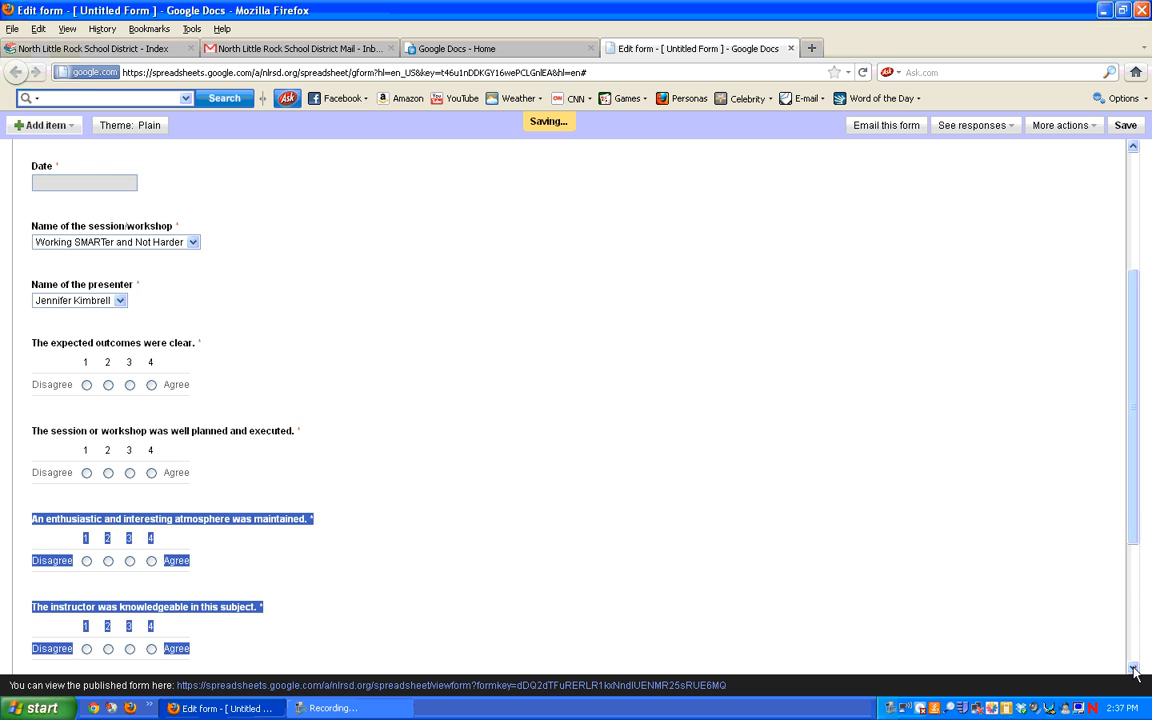
{"action": "left_click_drag", "start_coordinate": [1132, 515], "coordinate": [1136, 651]}
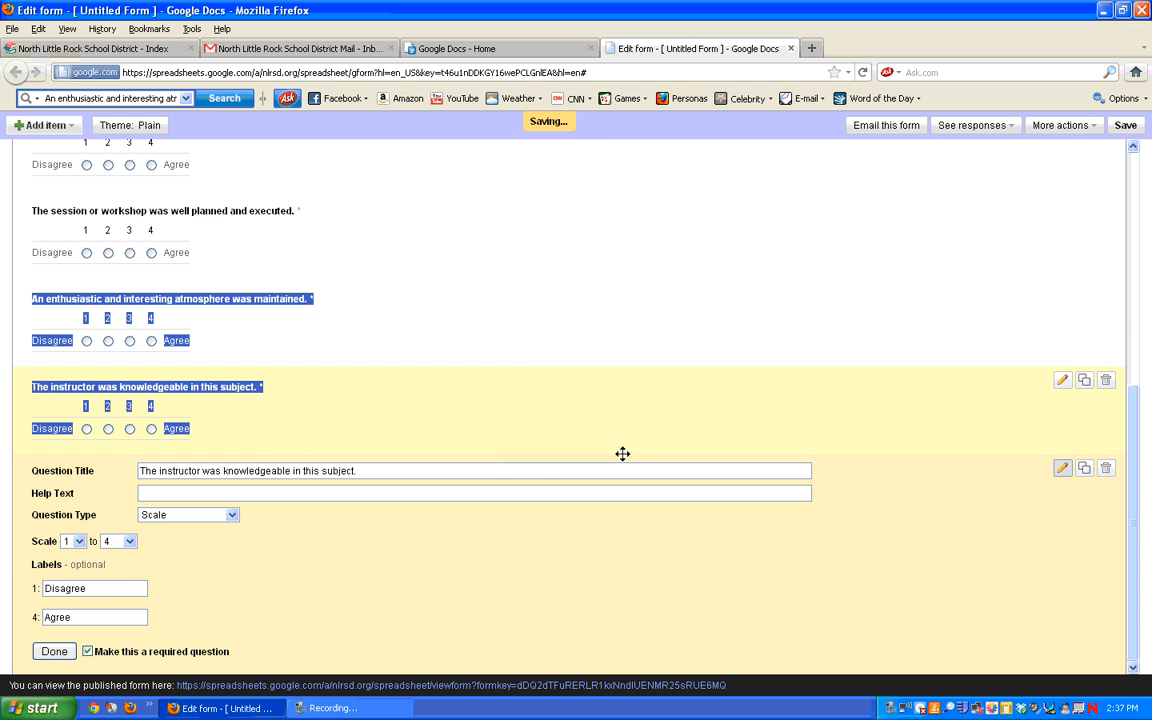
{"action": "left_click_drag", "start_coordinate": [494, 470], "coordinate": [120, 470]}
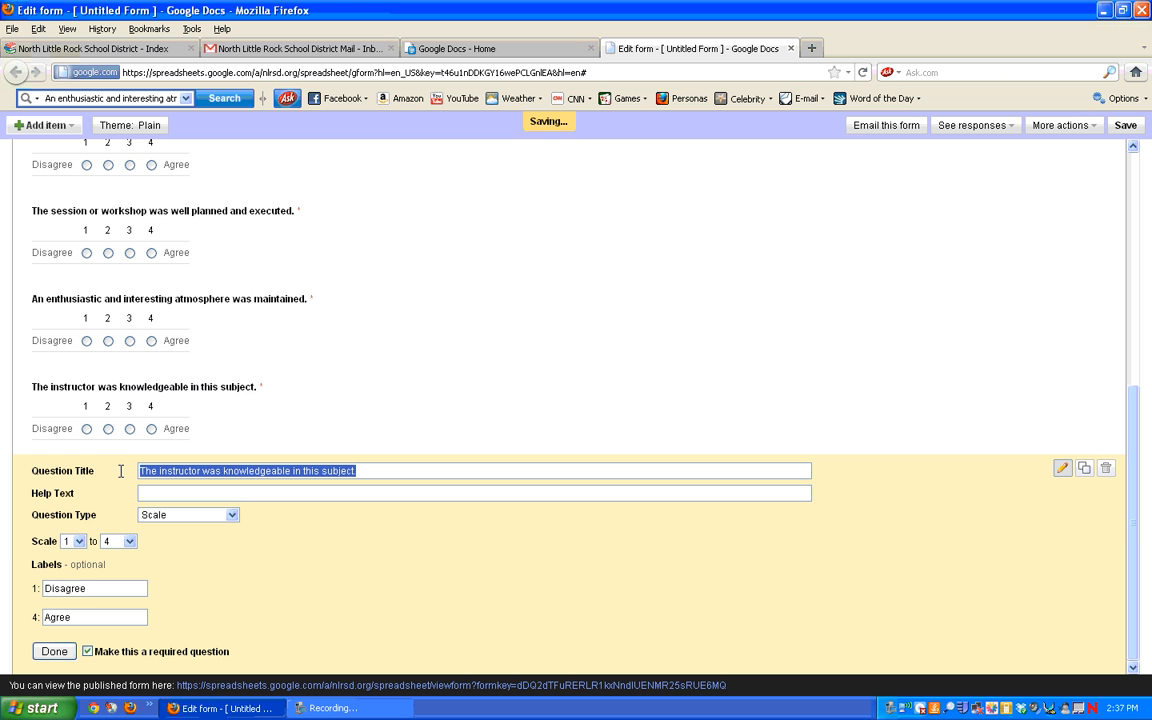
{"action": "type", "text": "The i"}
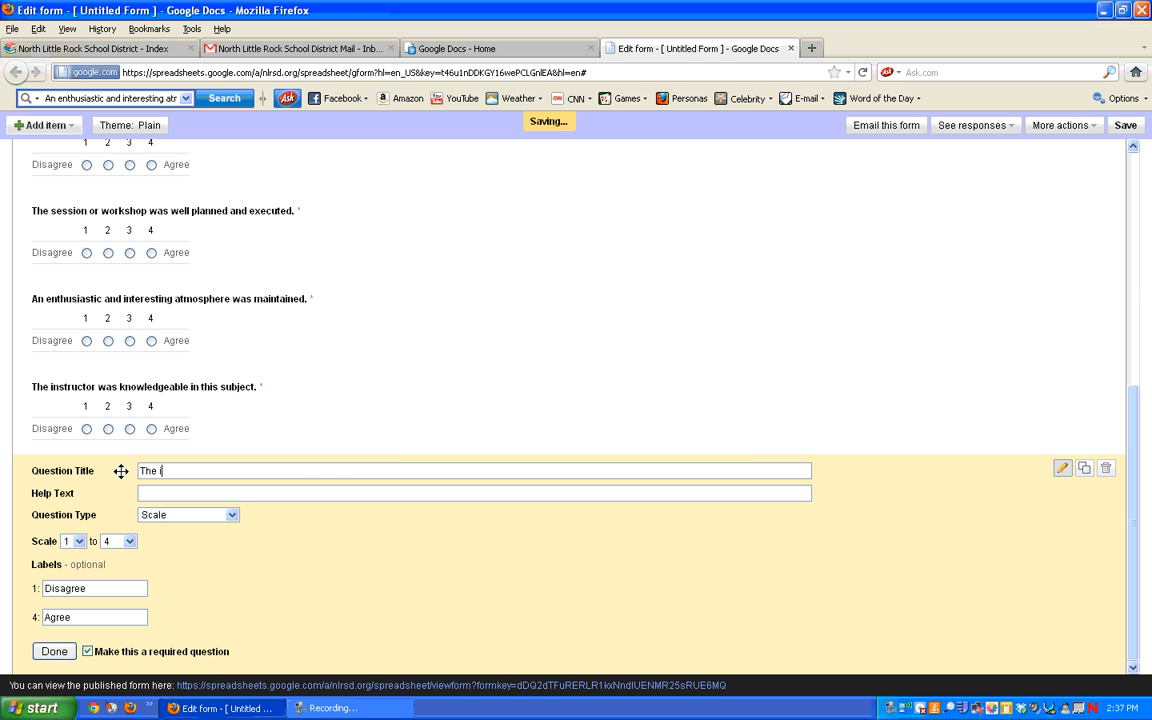
{"action": "type", "text": "nstructor was sensitive to "}
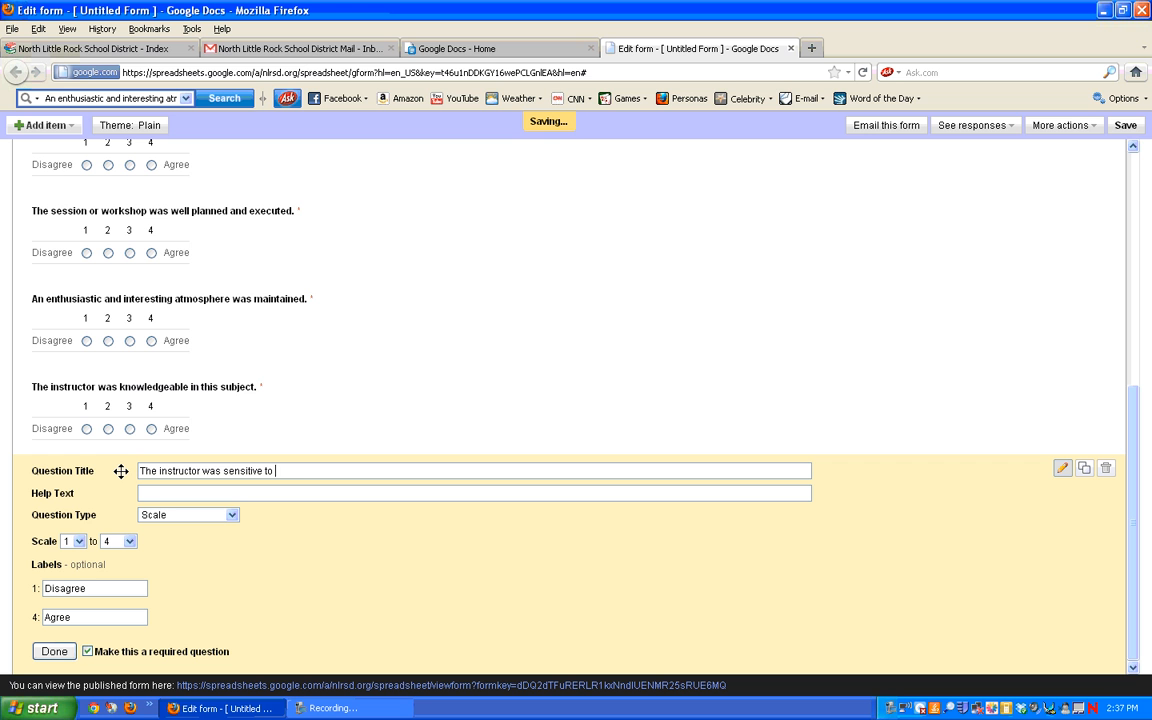
{"action": "type", "text": "participant needs and expectations."}
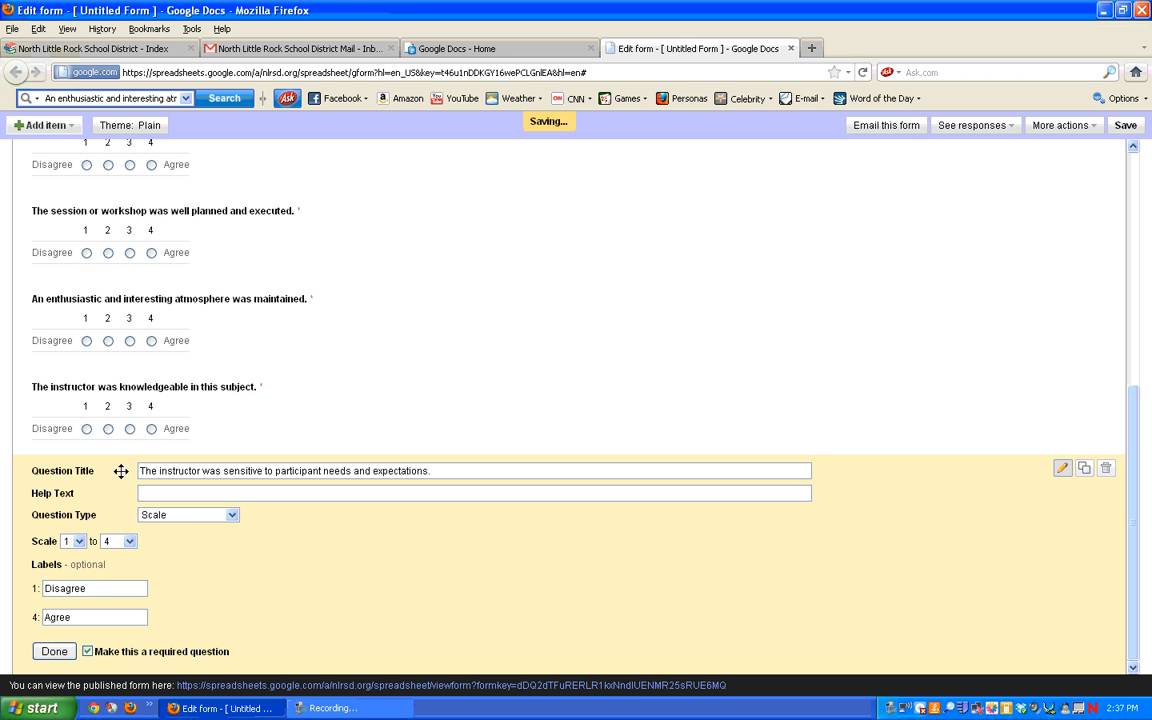
{"action": "left_click", "coordinate": [54, 651]}
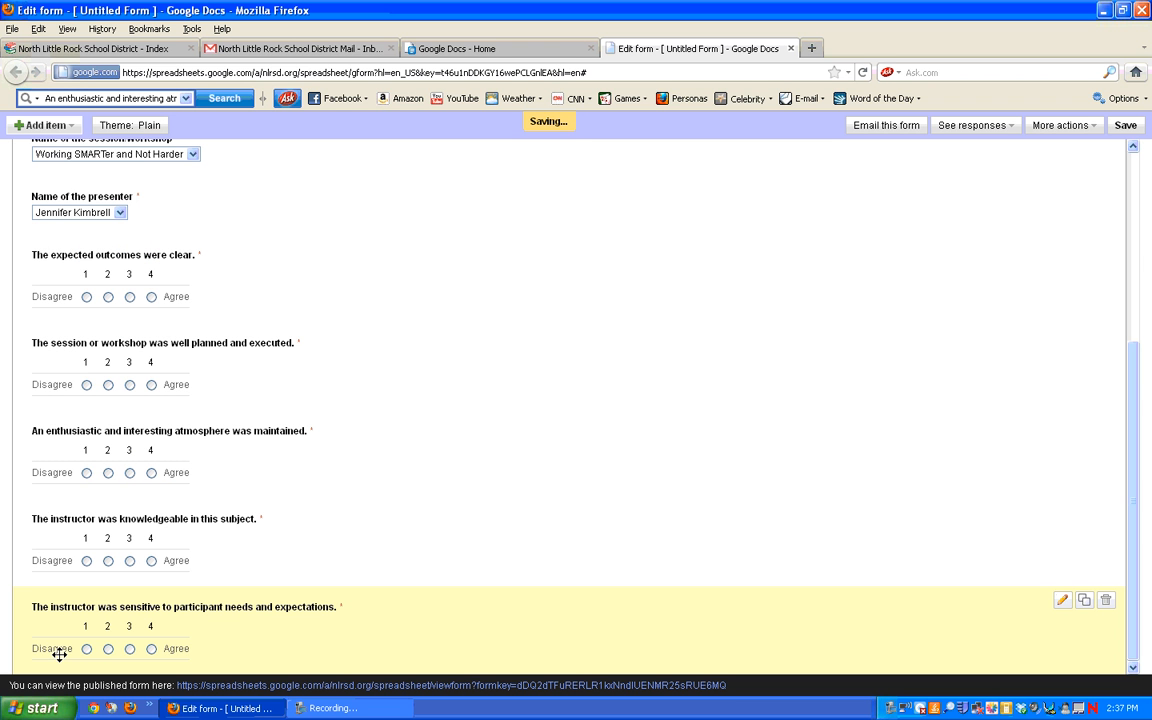
Step: Duplicate the sensitivity question and reword it to 'The instructor encouraged discussion, interaction, and questions from participants.'
{"action": "left_click", "coordinate": [1085, 604]}
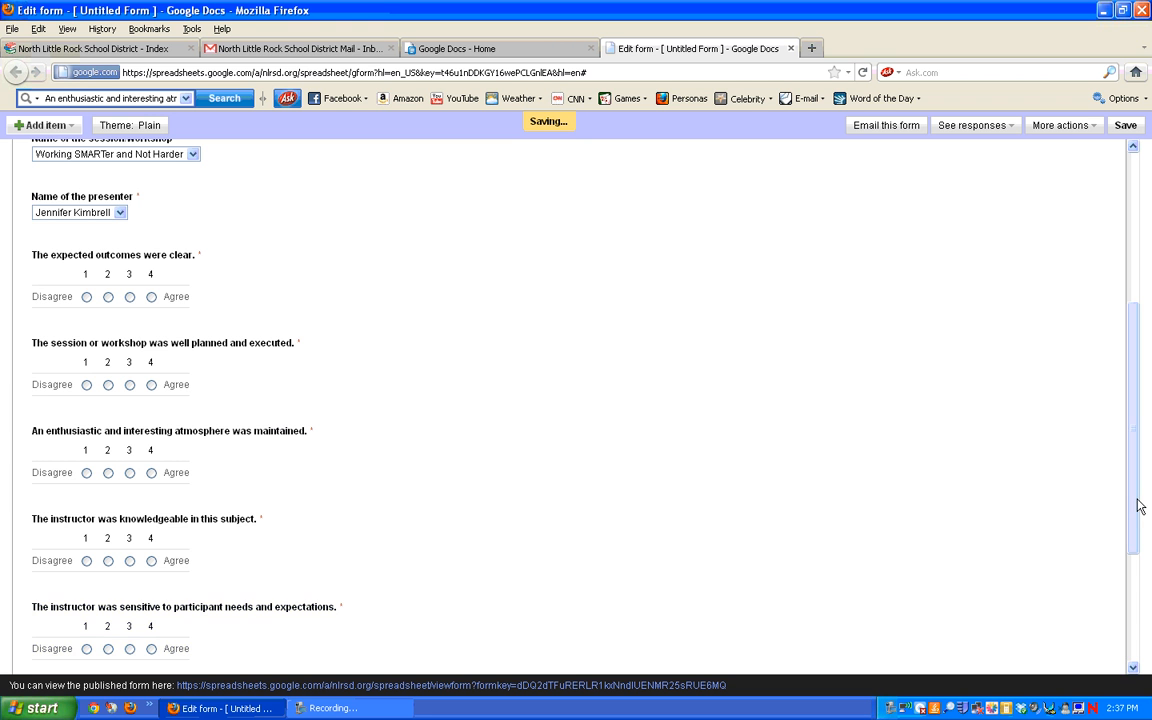
{"action": "left_click_drag", "start_coordinate": [1139, 504], "coordinate": [1132, 651]}
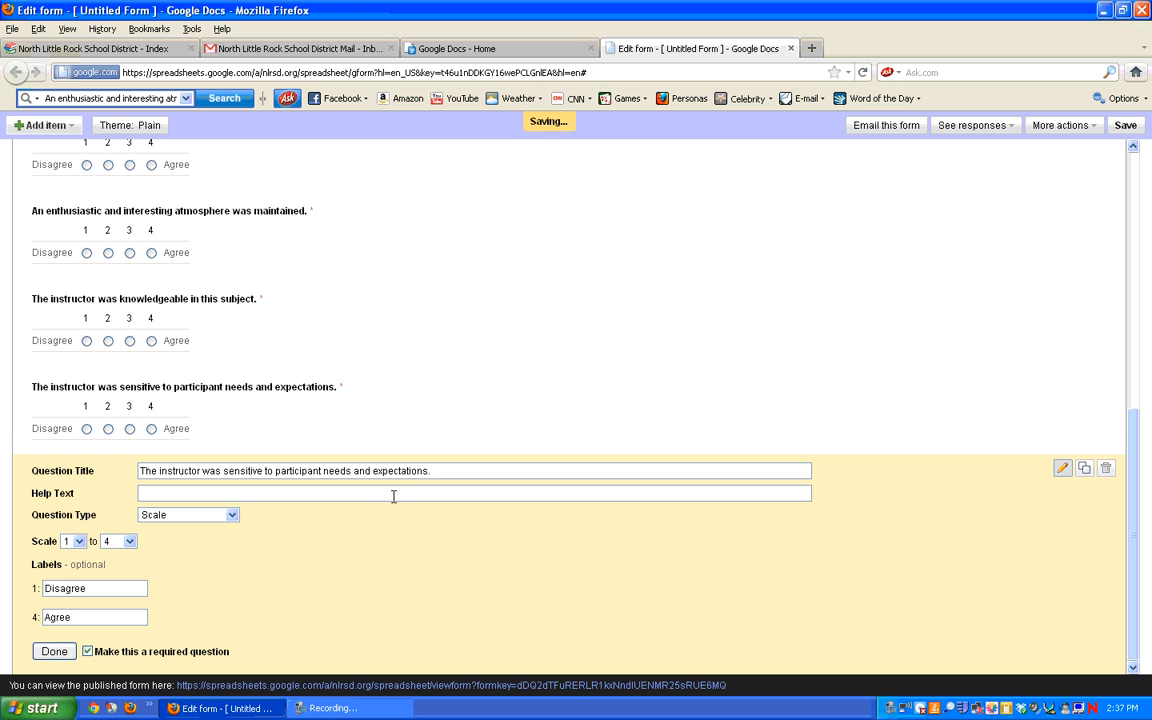
{"action": "left_click", "coordinate": [425, 475]}
{"action": "left_click_drag", "start_coordinate": [425, 475], "coordinate": [96, 477]}
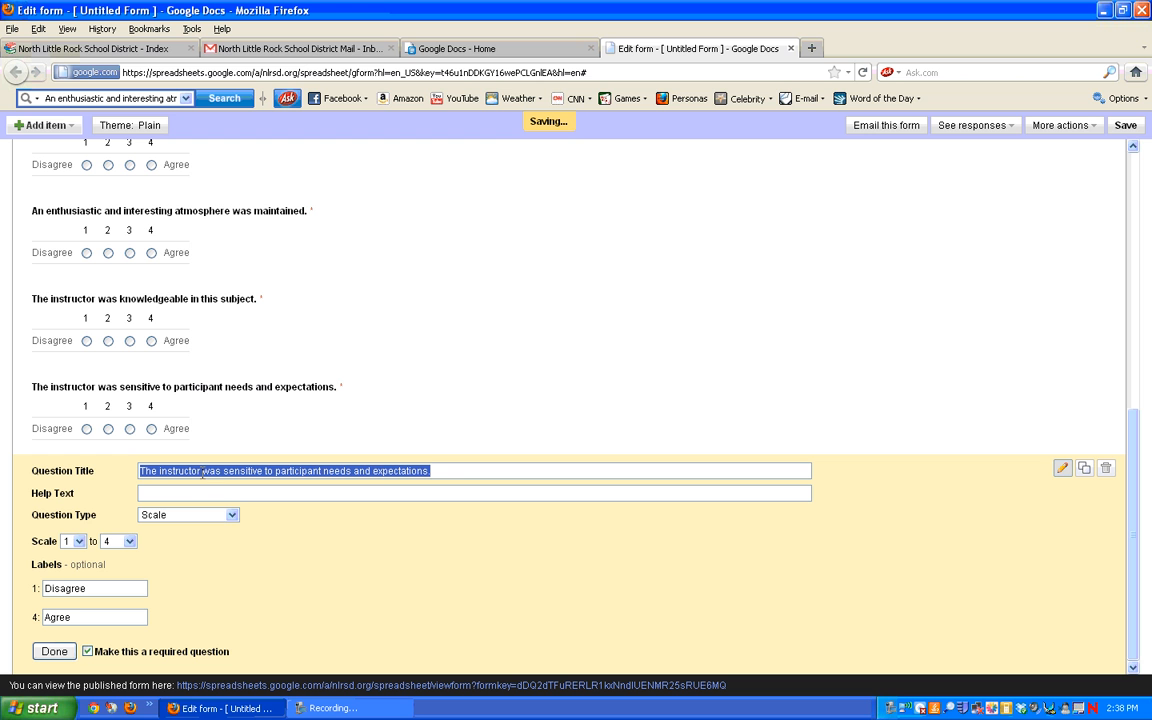
{"action": "mouse_move", "coordinate": [203, 472]}
{"action": "left_mouse_down"}
{"action": "mouse_move", "coordinate": [427, 503]}
{"action": "mouse_move", "coordinate": [424, 481]}
{"action": "mouse_move", "coordinate": [402, 474]}
{"action": "mouse_move", "coordinate": [202, 476]}
{"action": "left_mouse_up"}
{"action": "left_click", "coordinate": [442, 474]}
{"action": "type", "text": "encou"}
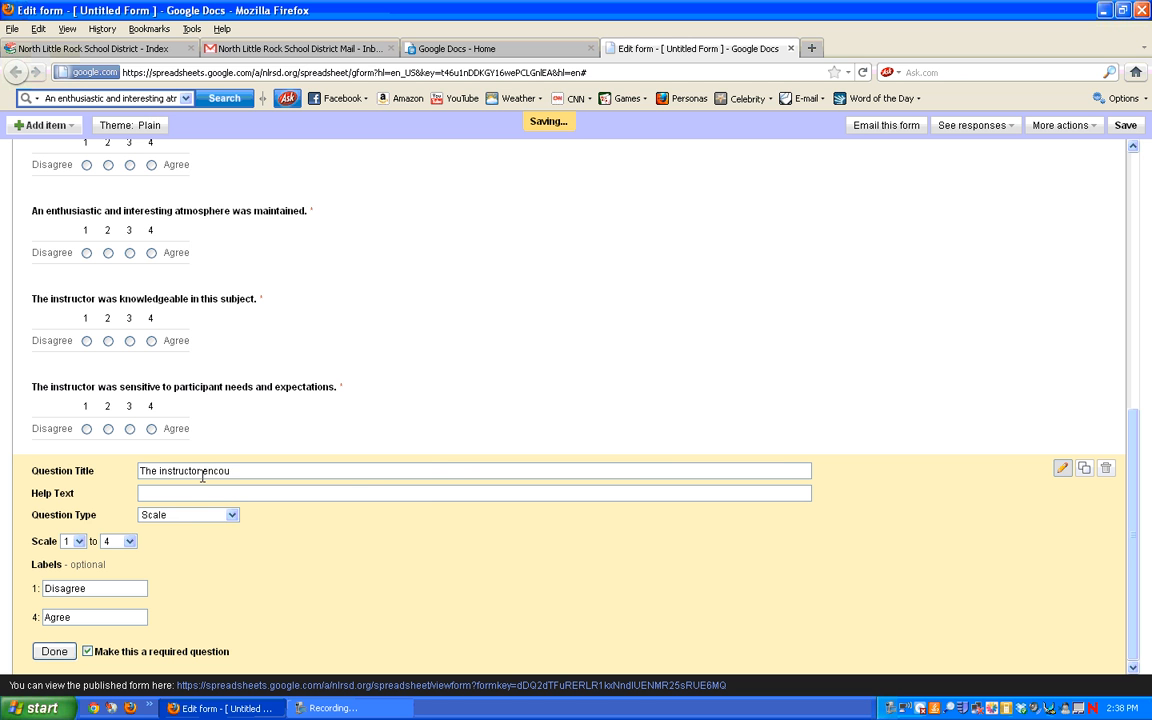
{"action": "type", "text": "raged discussion"}
{"action": "type", "text": ", interaction,"}
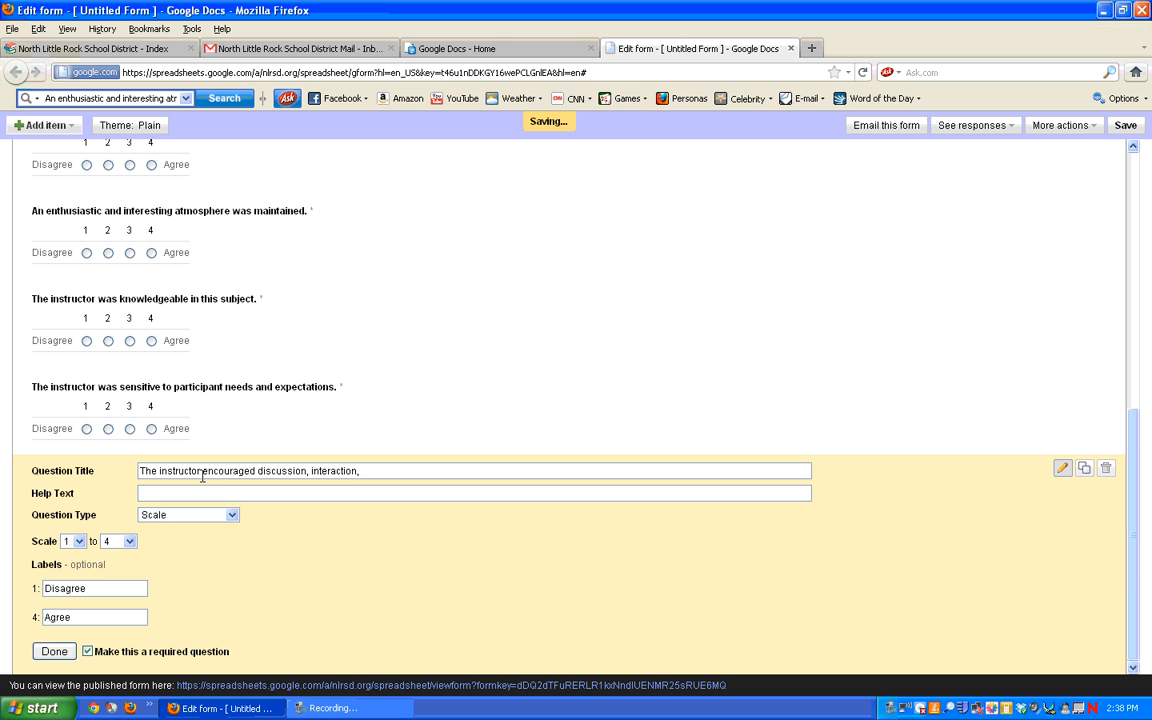
{"action": "type", "text": " and questions from particip"}
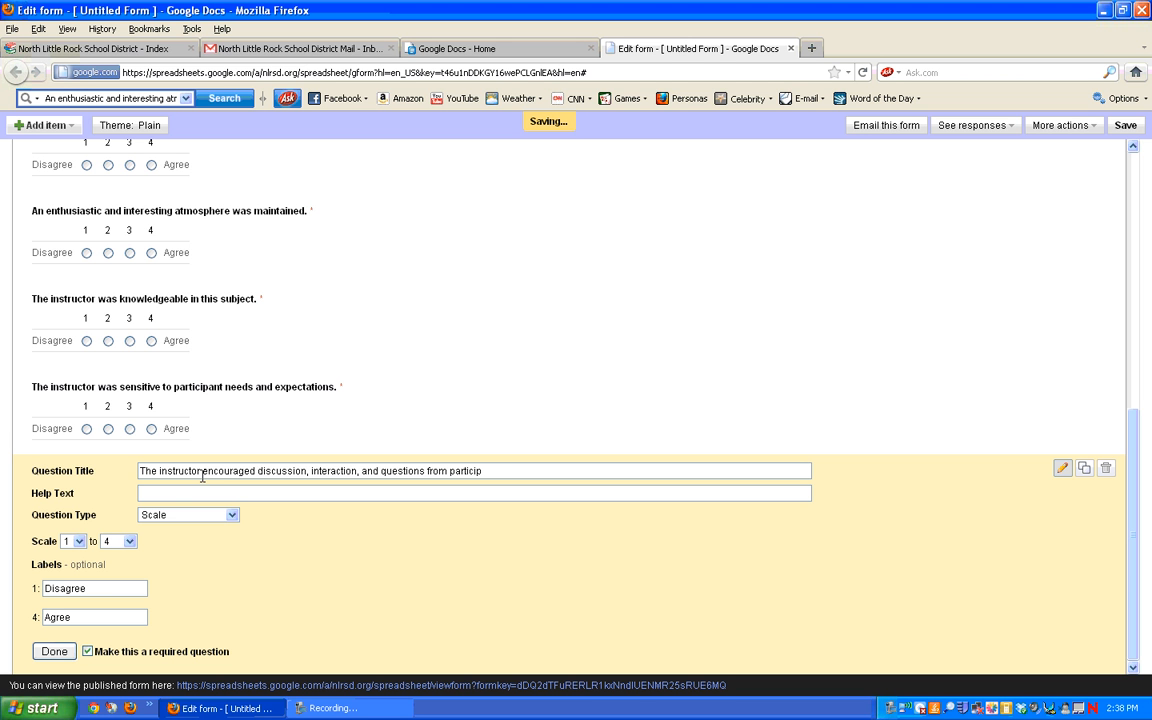
{"action": "type", "text": "ants."}
{"action": "left_click", "coordinate": [57, 650]}
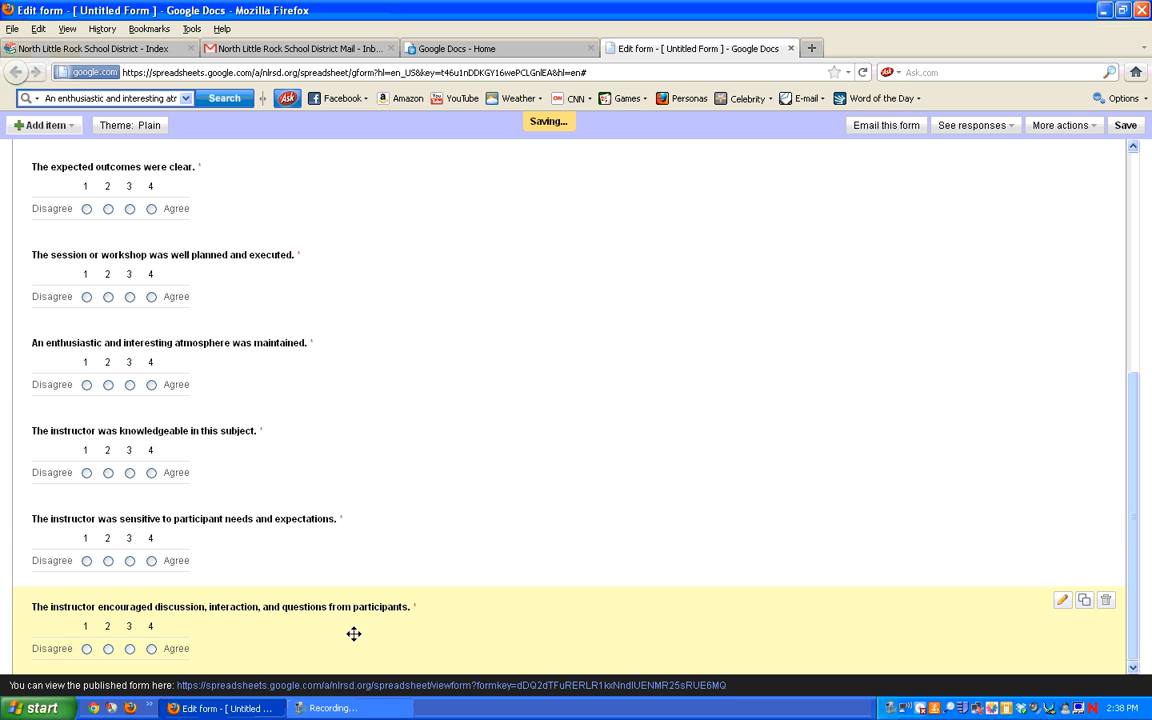
Step: Copy the discussion question as 'The session or material workshop materials were useful.', then duplicate that question
{"action": "left_click", "coordinate": [1085, 599]}
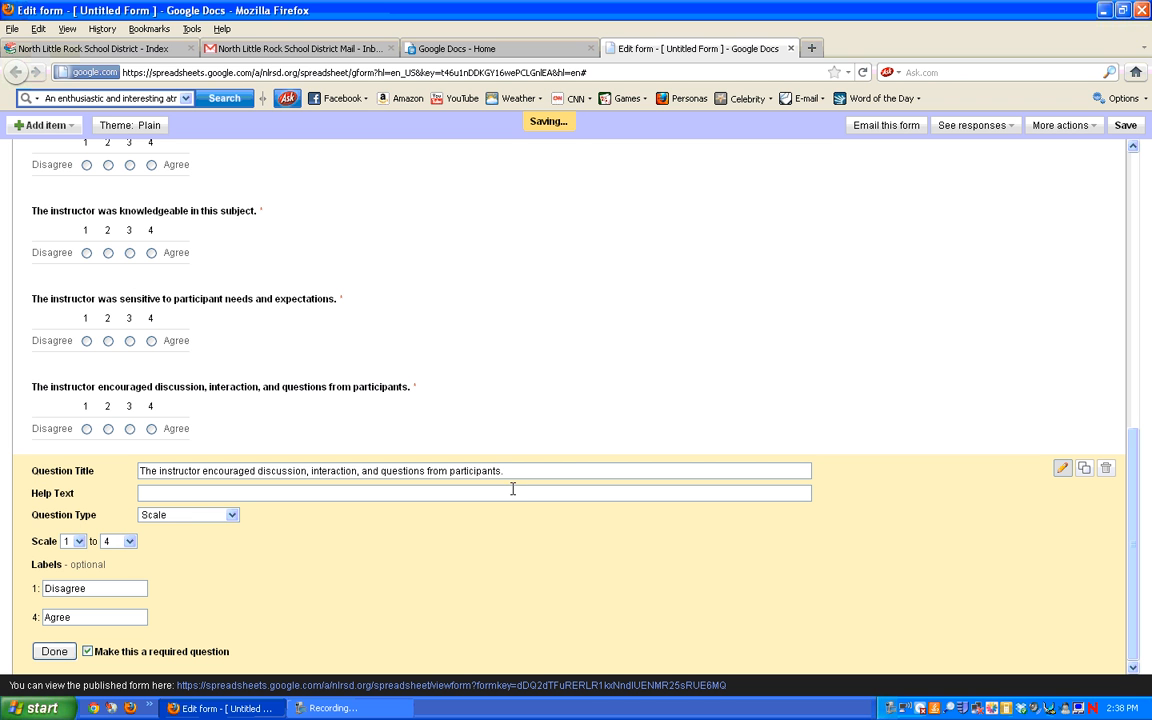
{"action": "left_click_drag", "start_coordinate": [517, 470], "coordinate": [139, 477]}
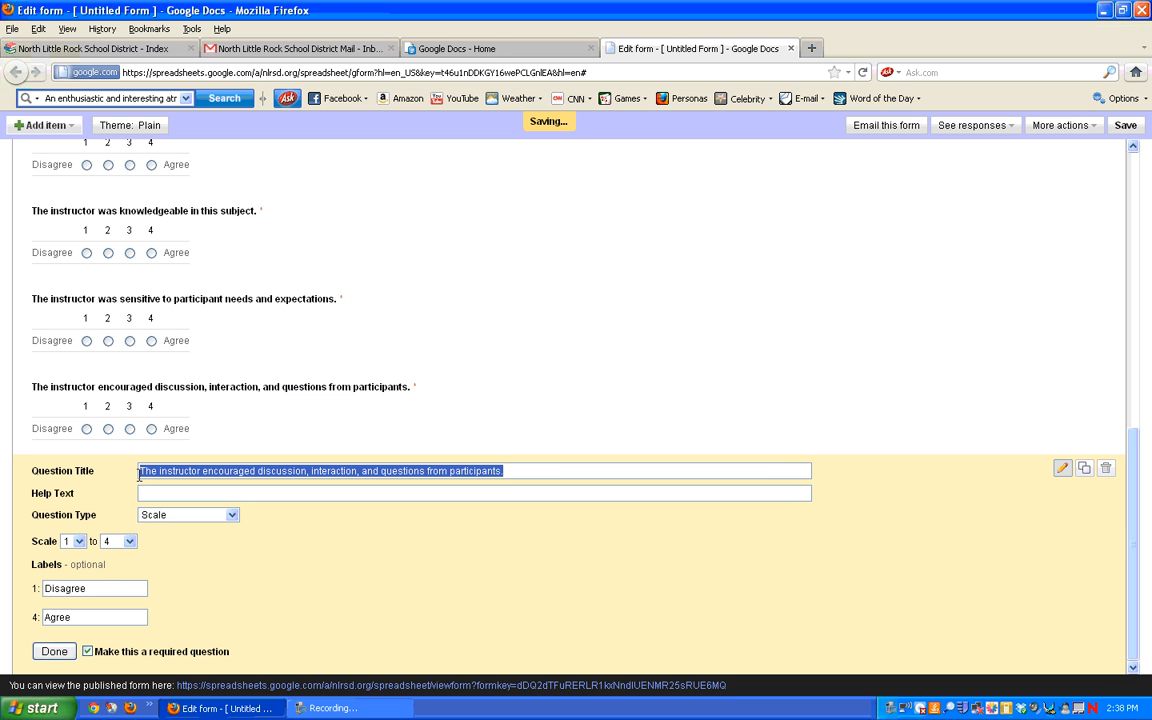
{"action": "type", "text": "The sessi"}
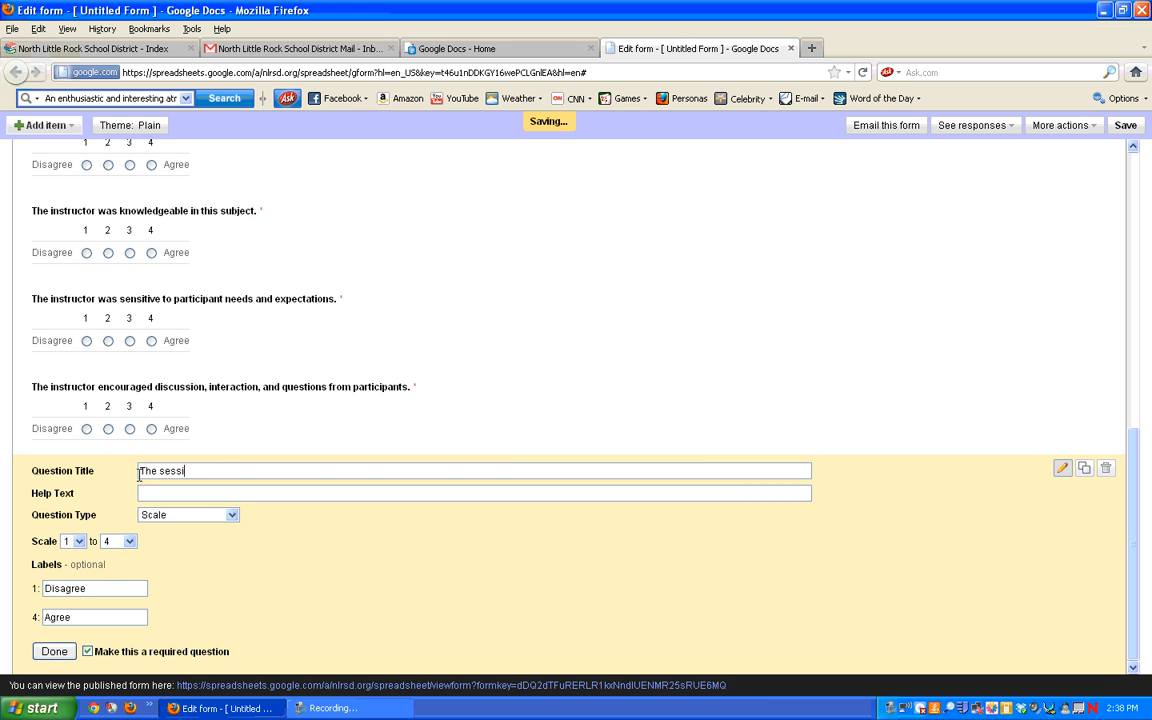
{"action": "type", "text": "on or material workshop mat"}
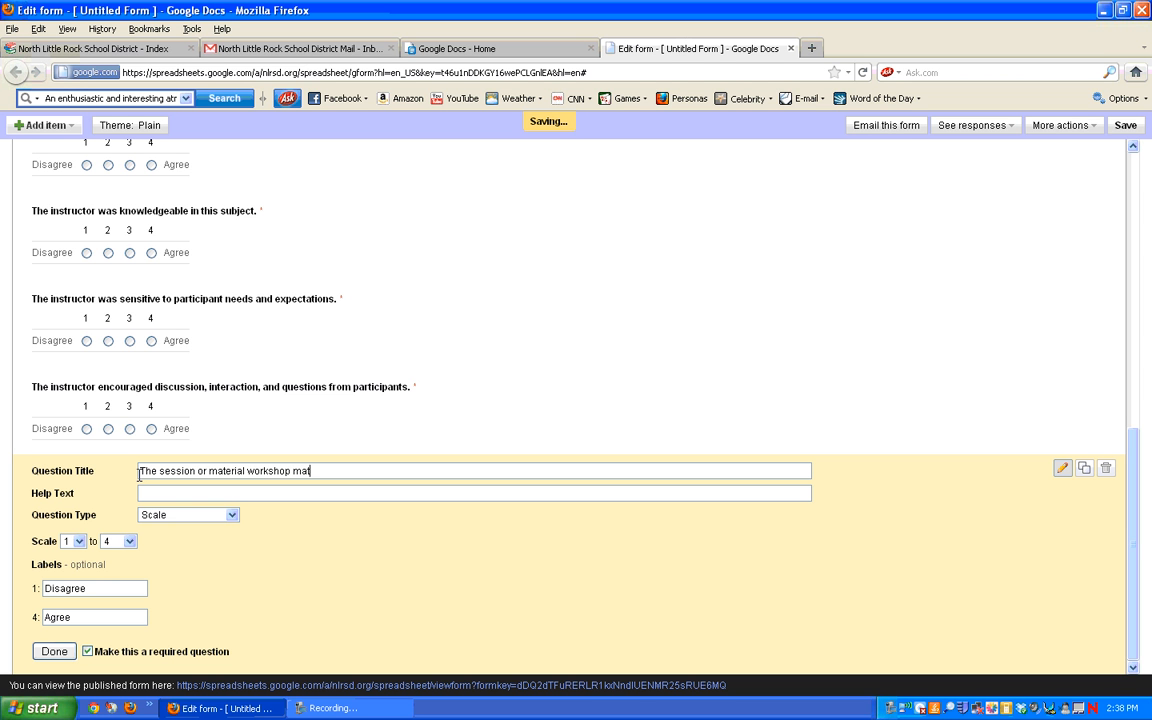
{"action": "type", "text": "erials were useful."}
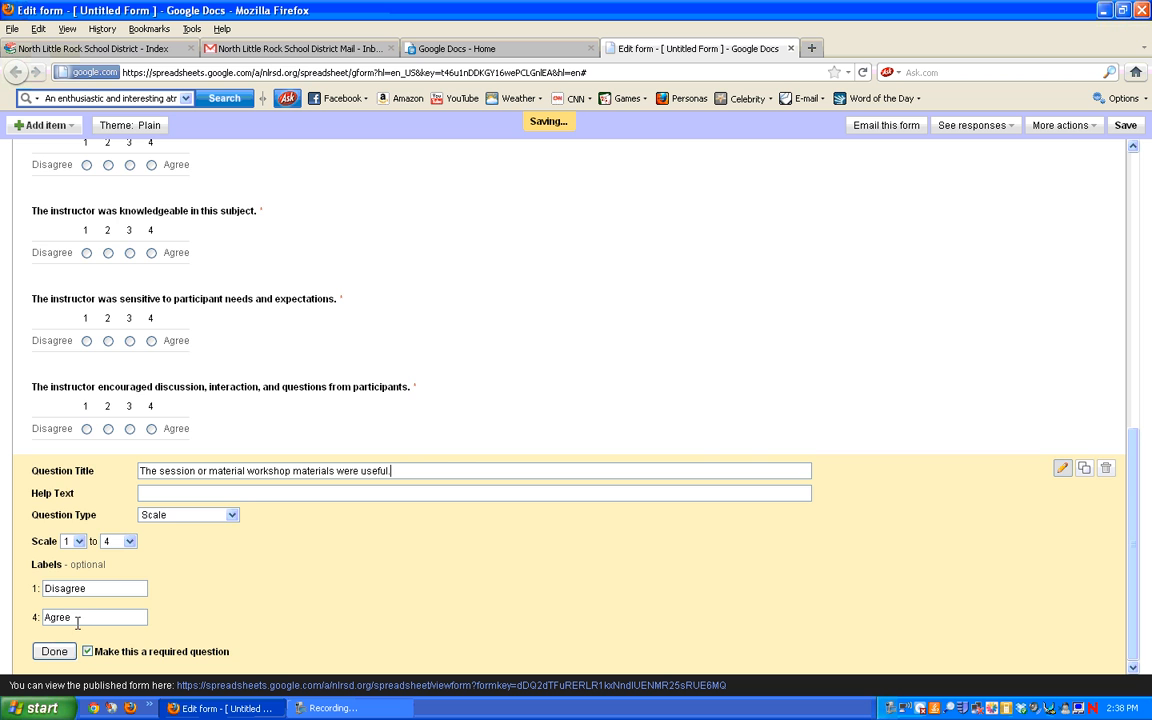
{"action": "left_click", "coordinate": [54, 651]}
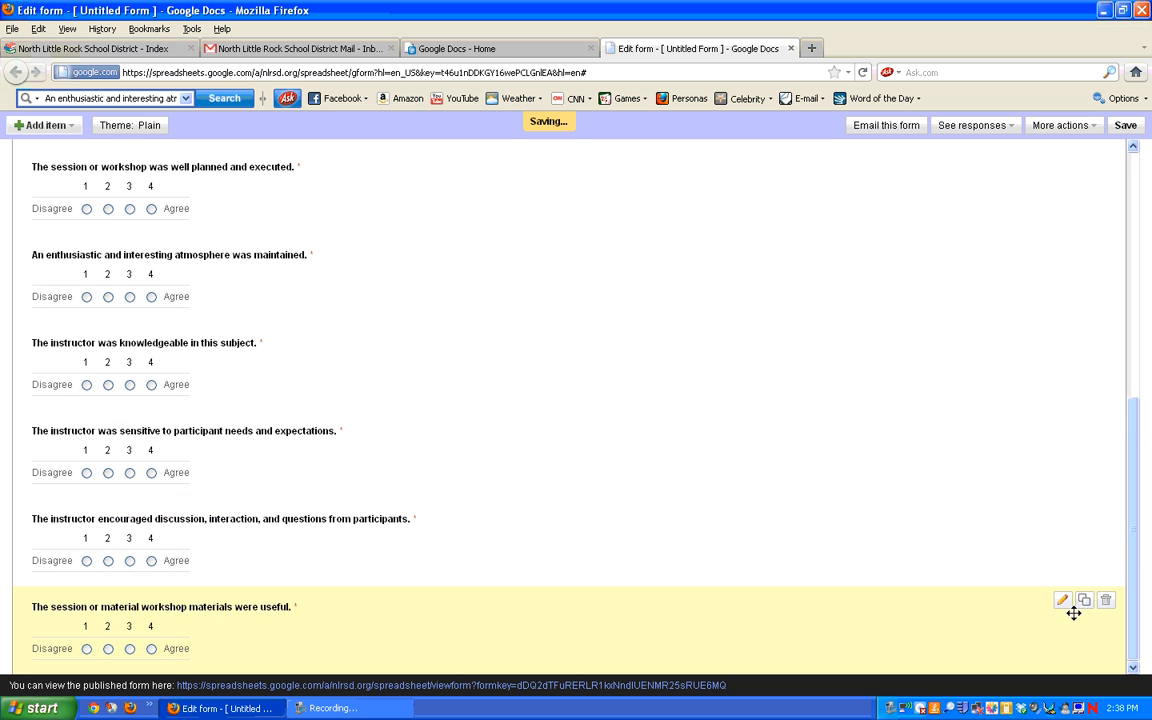
{"action": "left_click", "coordinate": [1084, 604]}
Step: Retitle the newest copy 'I would rate this session or workshop among the best I have taken' and duplicate it
{"action": "left_click_drag", "start_coordinate": [1130, 563], "coordinate": [1130, 566]}
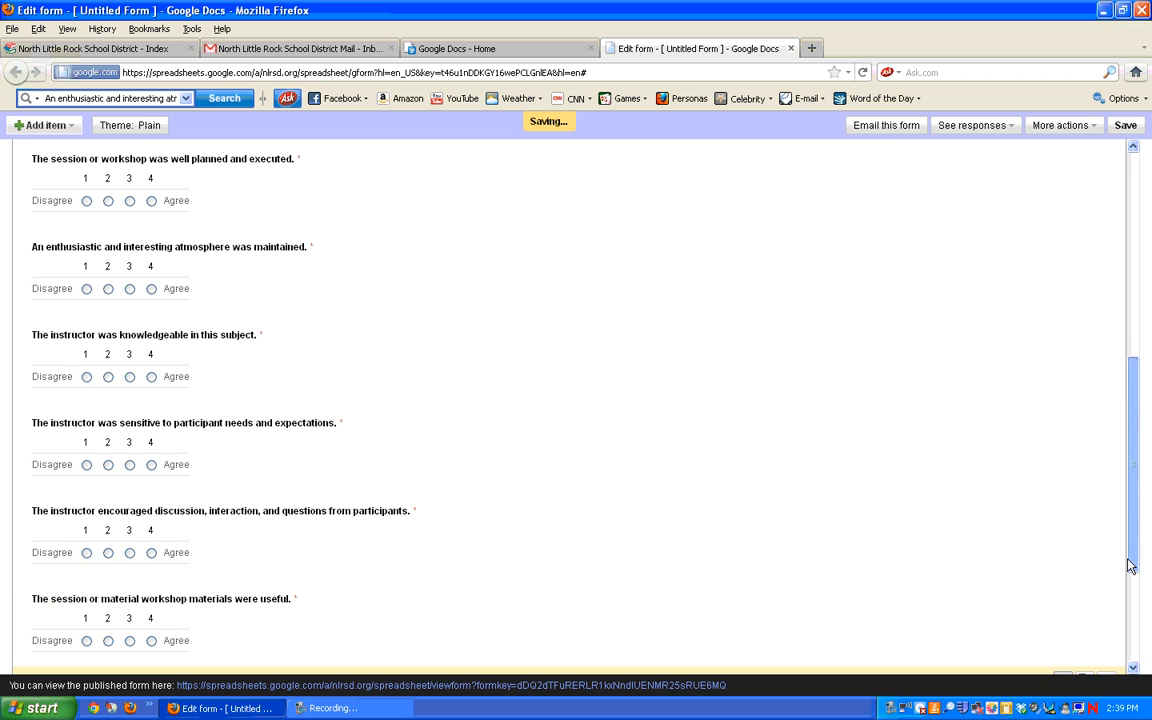
{"action": "left_click", "coordinate": [407, 471]}
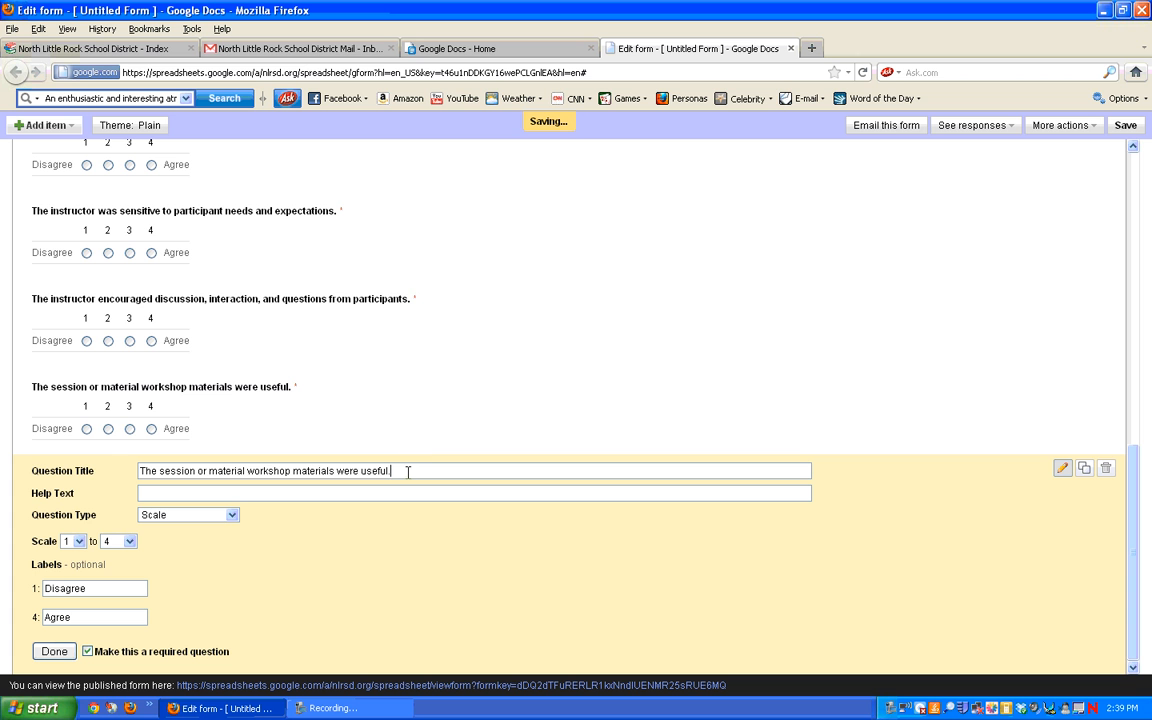
{"action": "left_click_drag", "start_coordinate": [407, 471], "coordinate": [115, 468]}
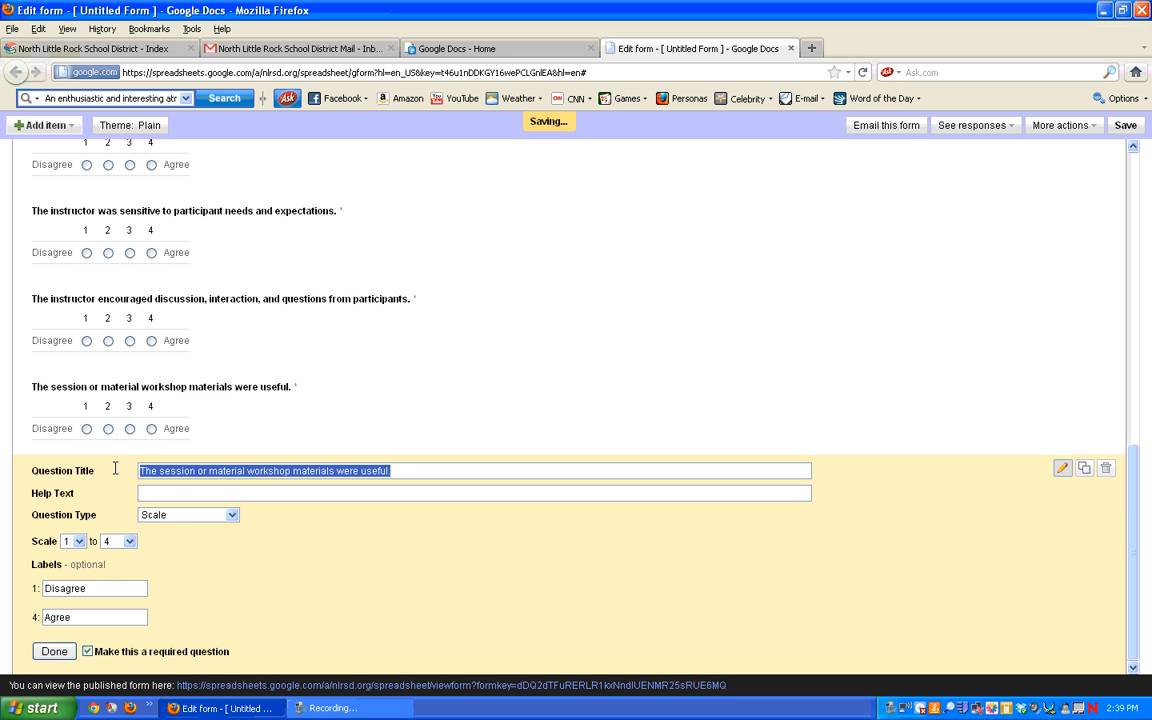
{"action": "type", "text": "I wo"}
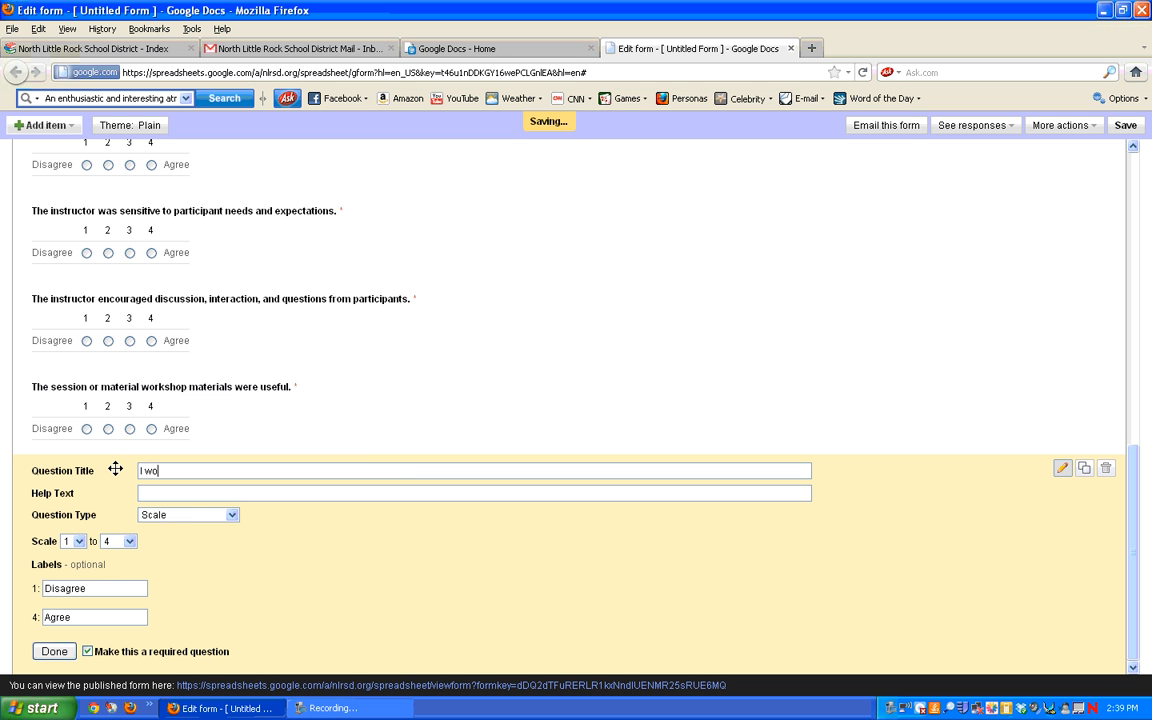
{"action": "type", "text": "uld rate this session or workshop "}
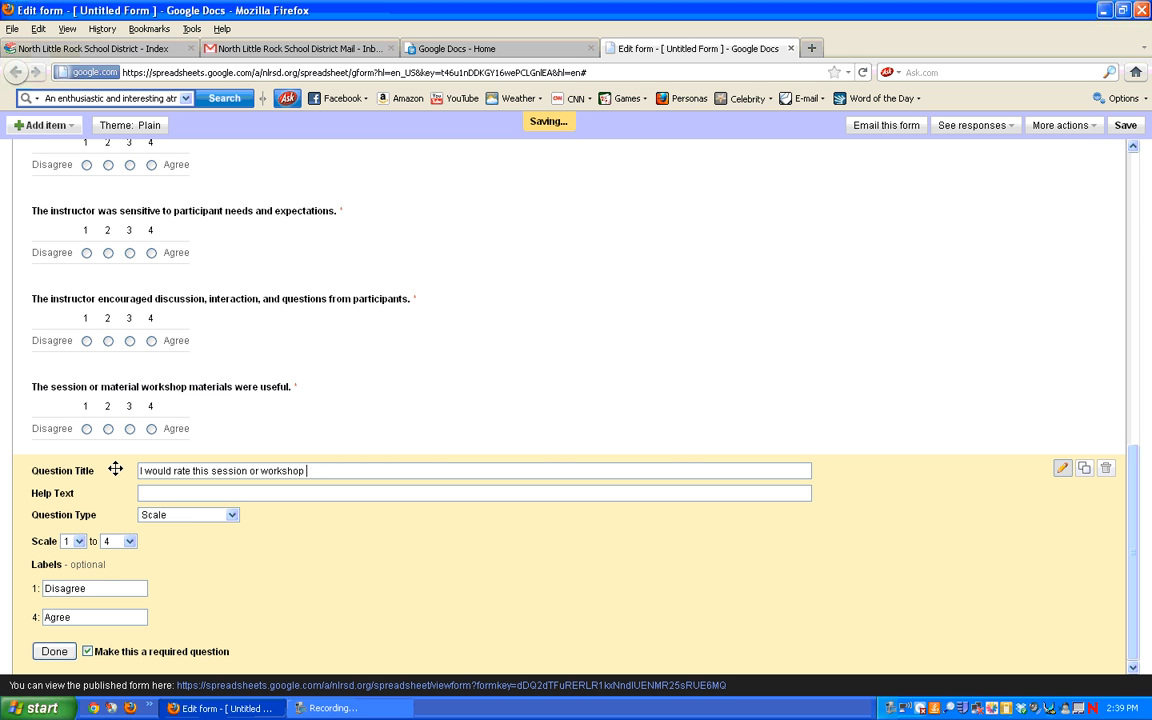
{"action": "type", "text": "among the best I have taken."}
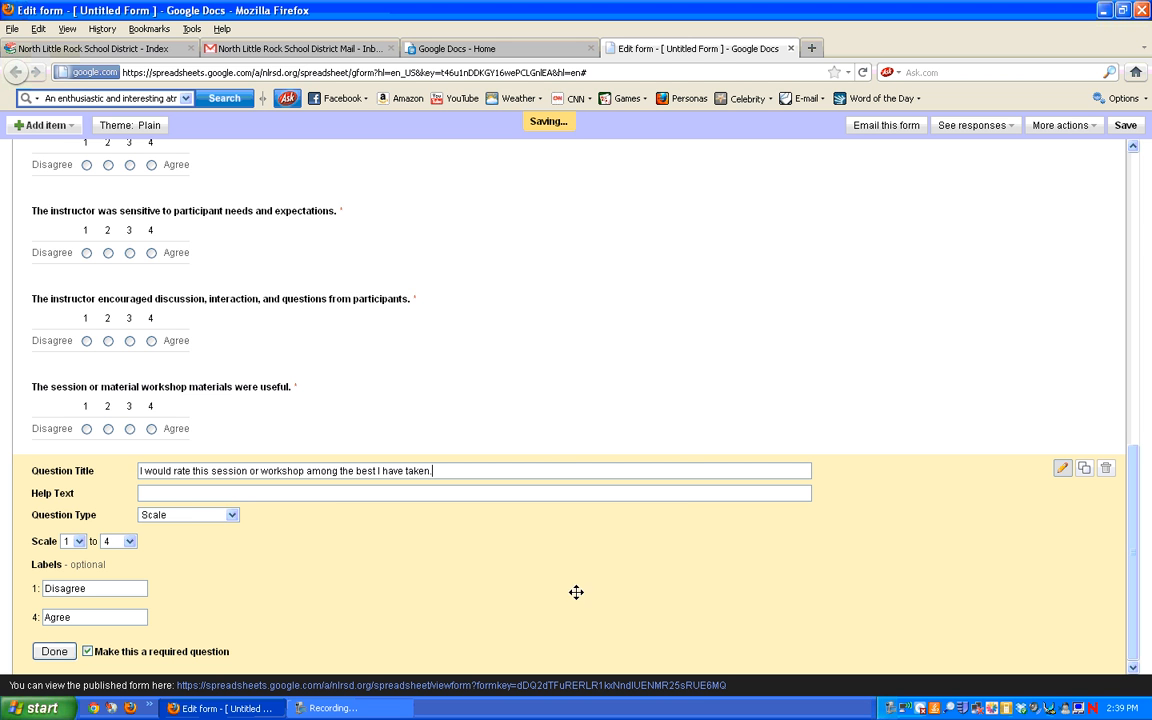
{"action": "left_click", "coordinate": [55, 652]}
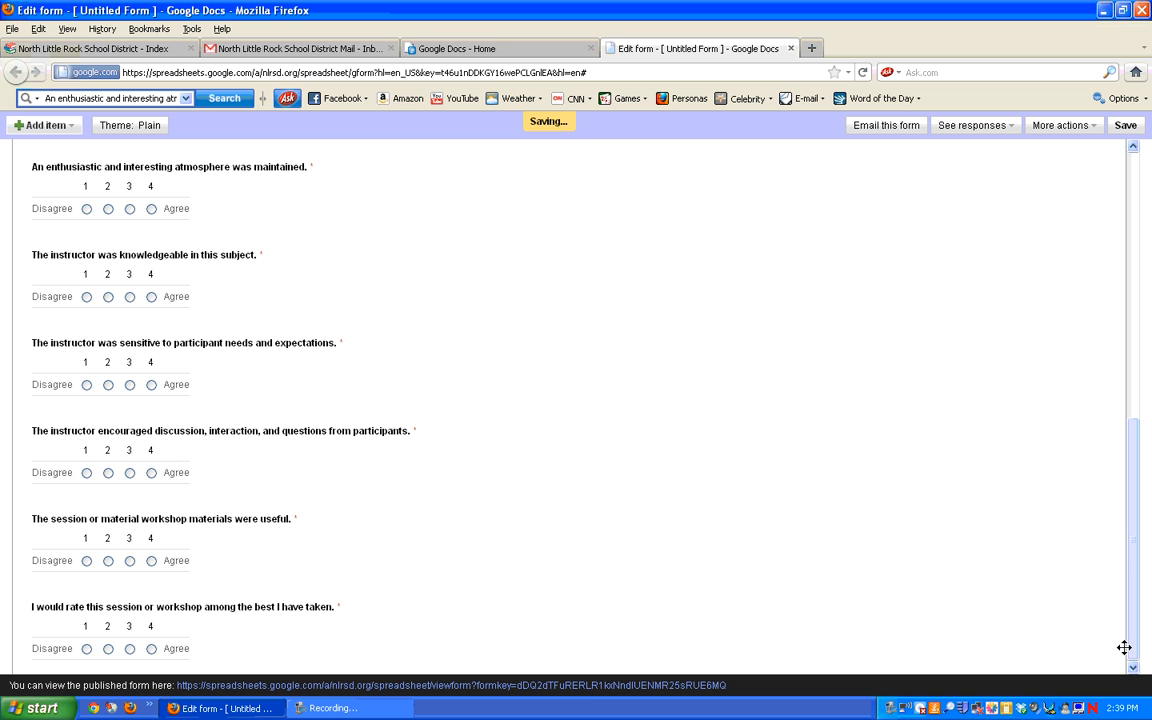
{"action": "left_click", "coordinate": [1086, 607]}
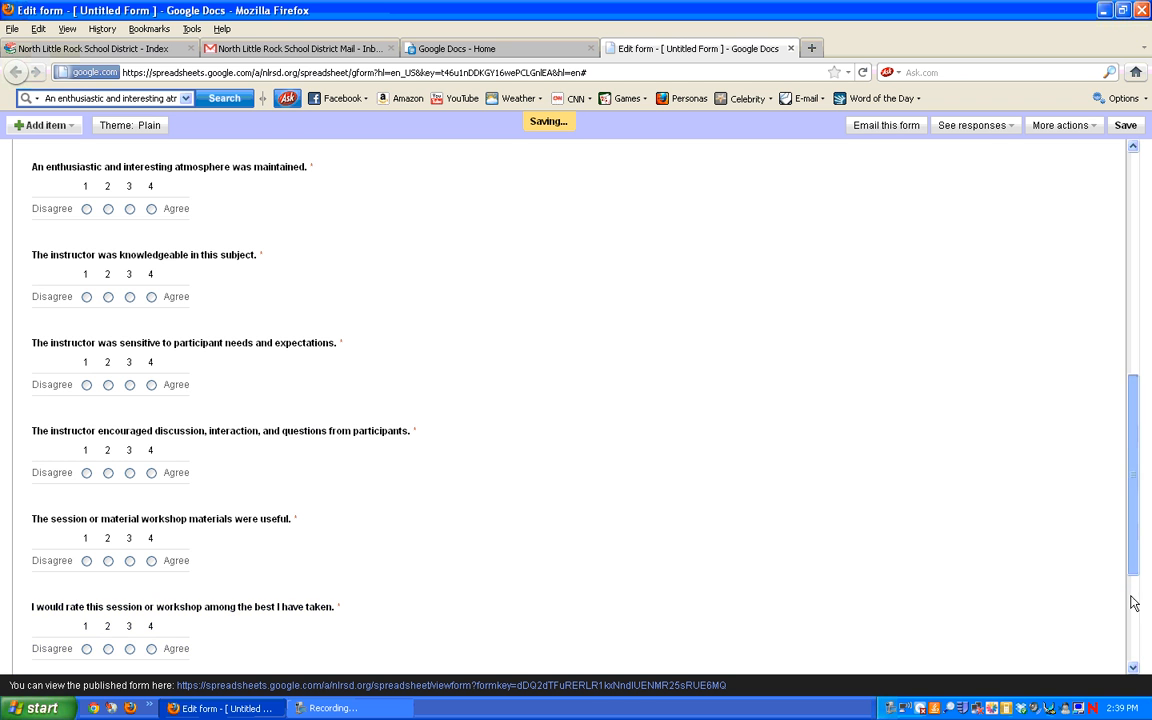
Step: Make the copy an optional paragraph-text question titled 'I came expecting...'
{"action": "left_click_drag", "start_coordinate": [1134, 560], "coordinate": [1133, 665]}
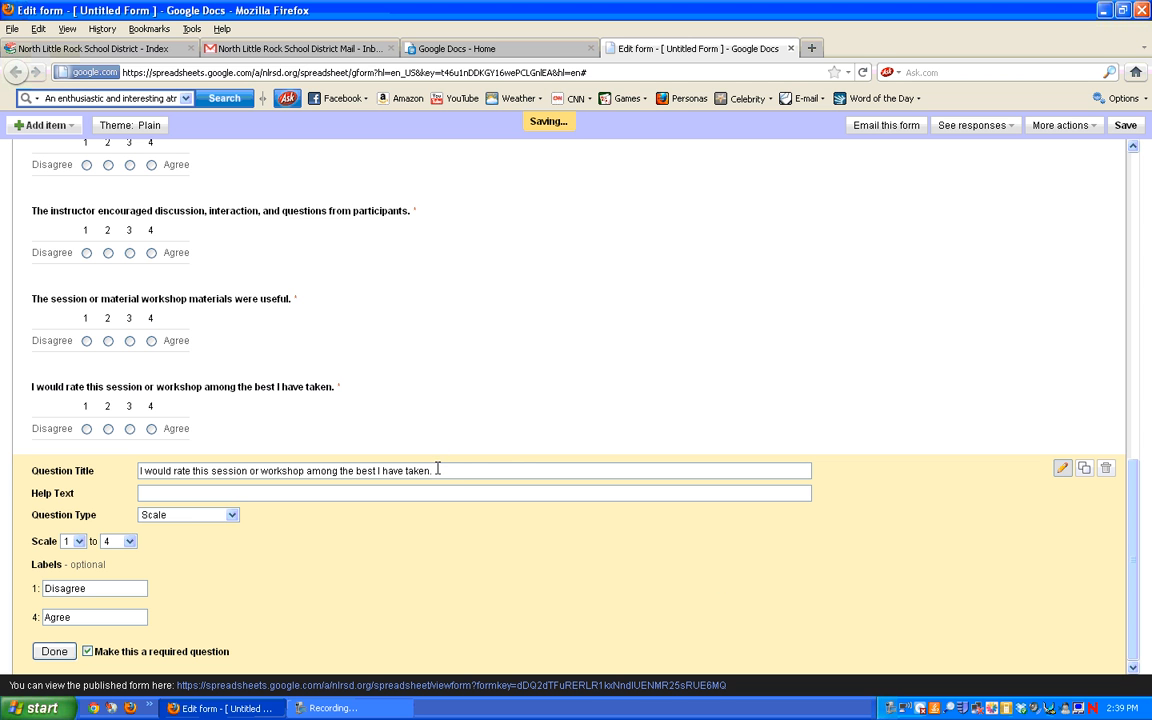
{"action": "left_click_drag", "start_coordinate": [437, 469], "coordinate": [116, 471]}
{"action": "type", "text": "I ca"}
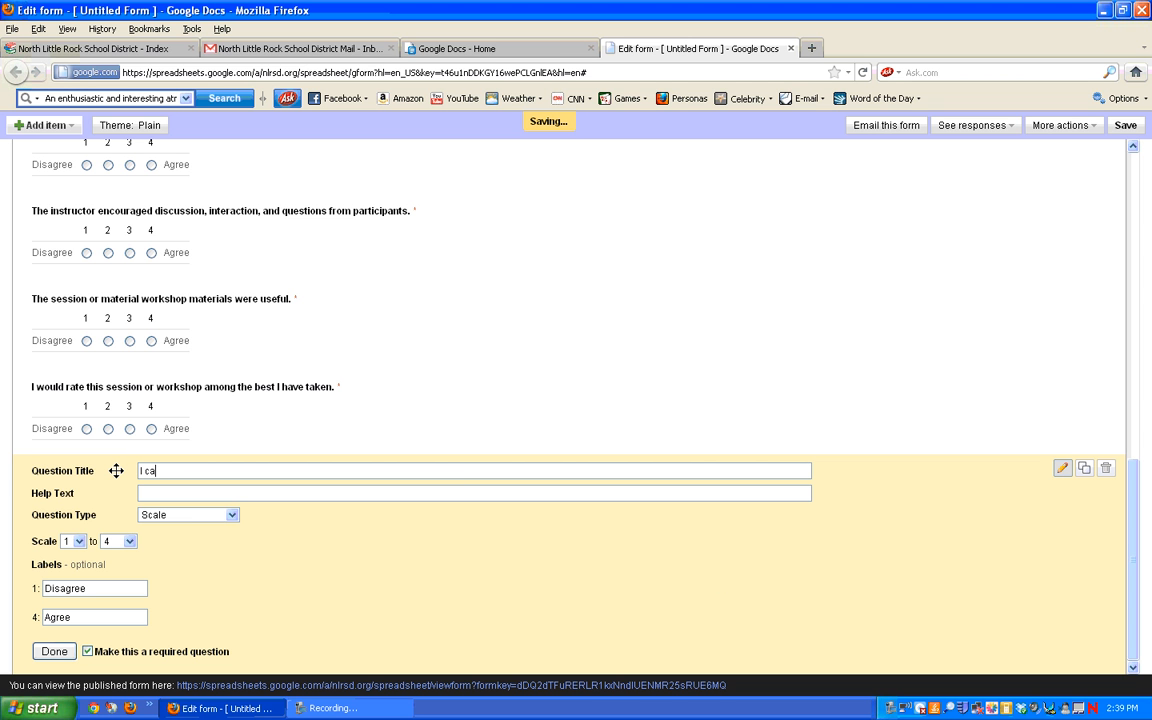
{"action": "type", "text": "me expecting..."}
{"action": "left_click", "coordinate": [232, 516]}
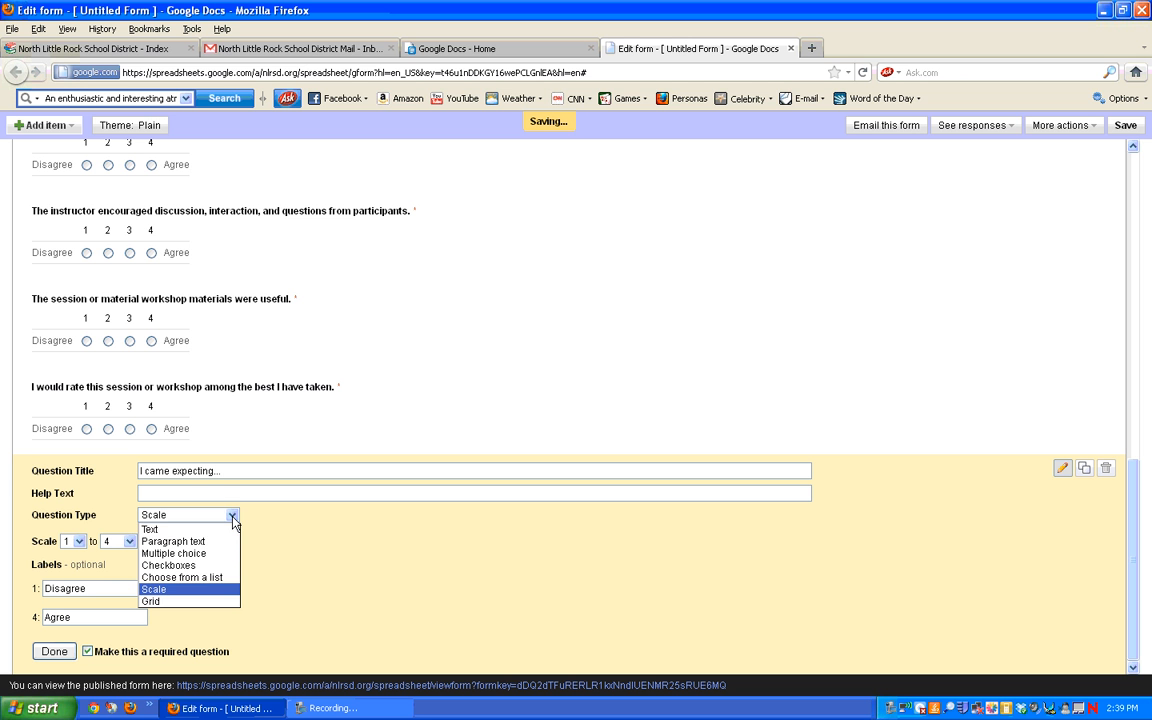
{"action": "left_click", "coordinate": [88, 651]}
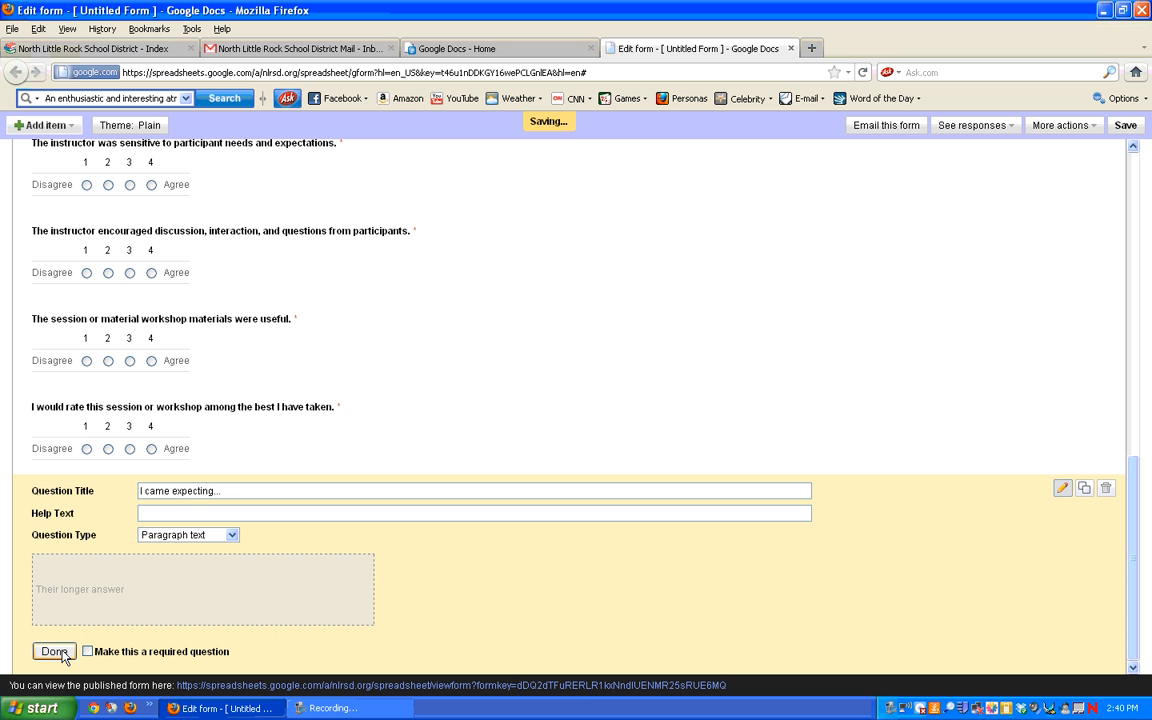
{"action": "left_click", "coordinate": [55, 651]}
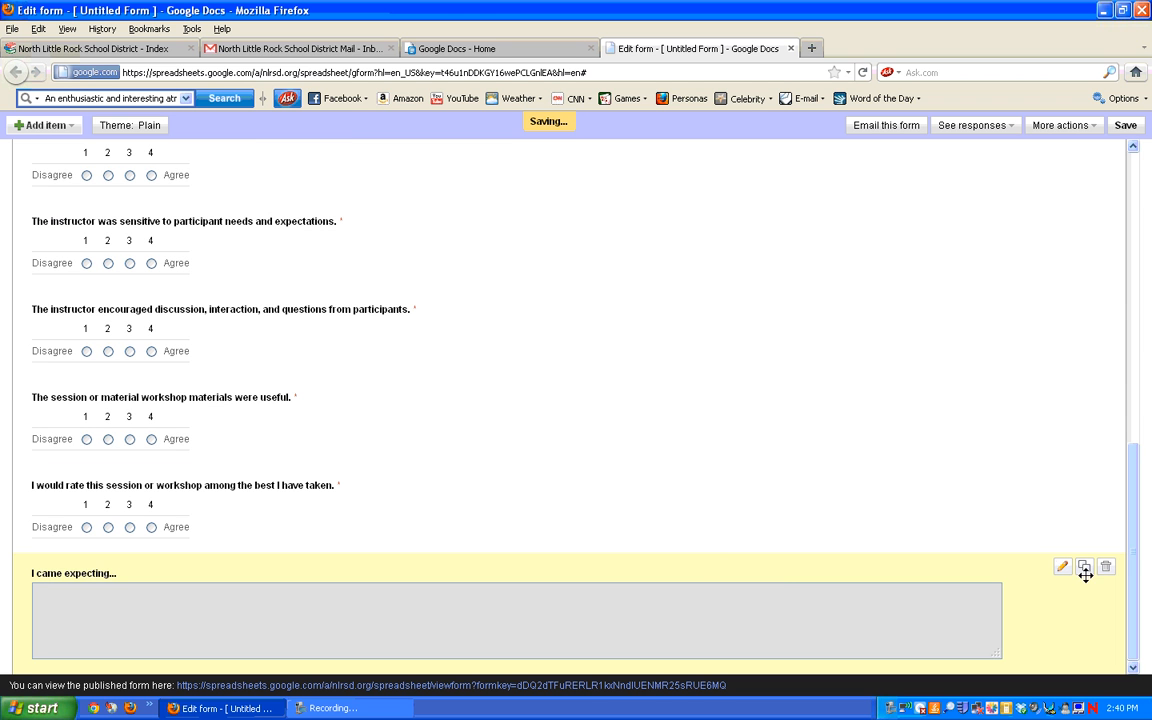
Step: Retitle the copied paragraph question 'What were the most useful aspects… you will use in your classroom/office?'
{"action": "left_click_drag", "start_coordinate": [1137, 551], "coordinate": [1139, 638]}
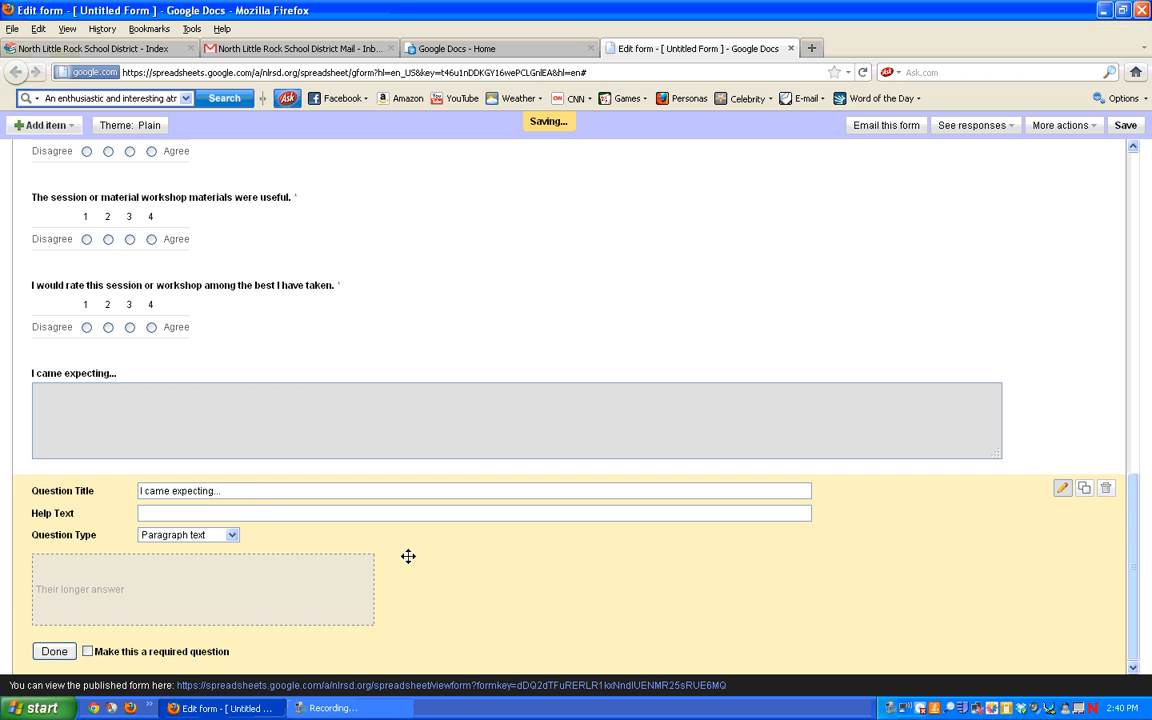
{"action": "left_click_drag", "start_coordinate": [255, 490], "coordinate": [124, 490]}
{"action": "type", "text": "What were the most useful "}
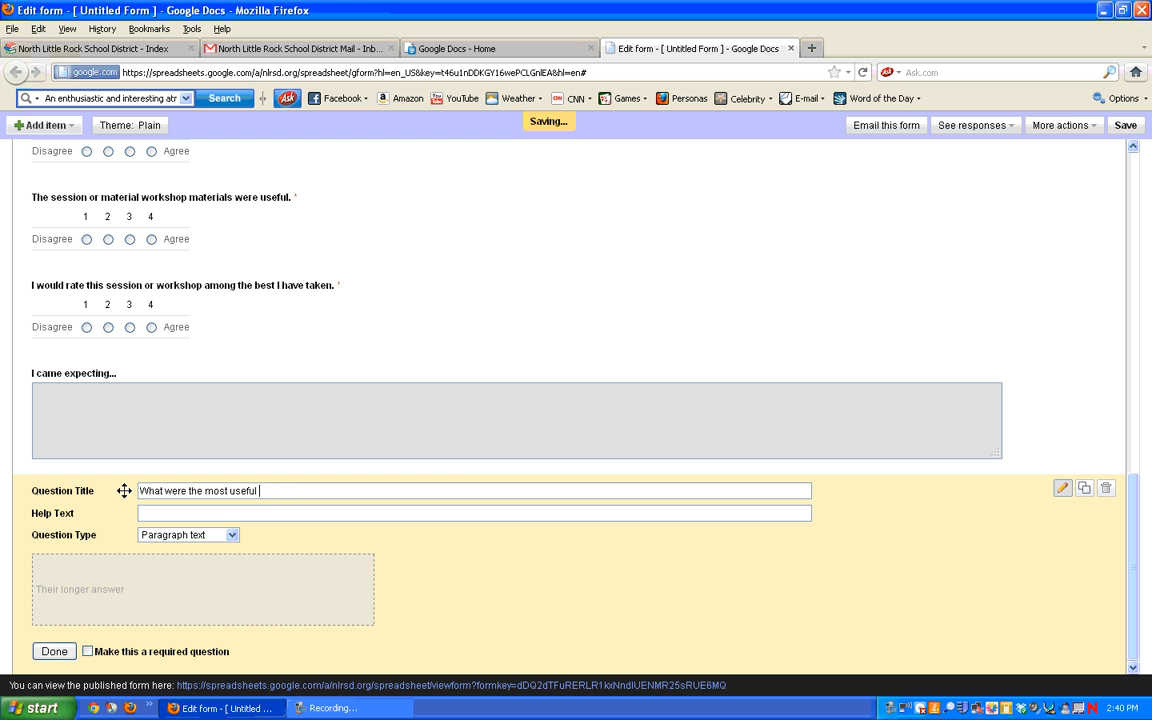
{"action": "type", "text": "aspects of the session or workshop "}
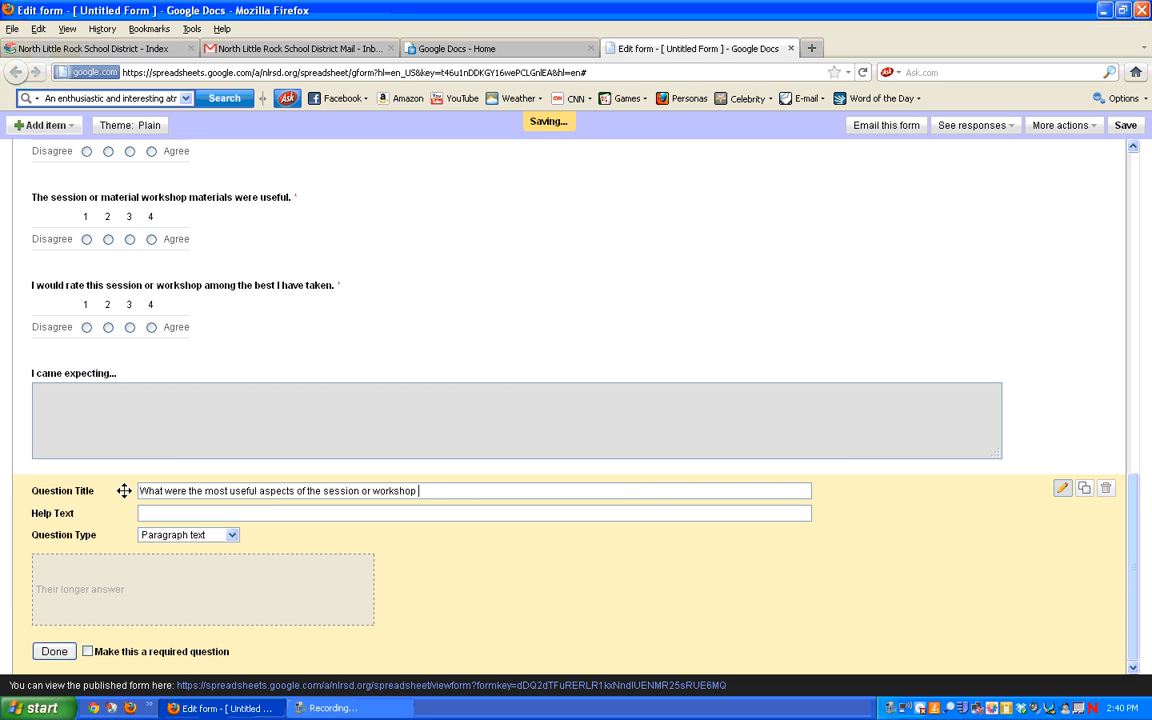
{"action": "type", "text": "that you will use in your classroom/o"}
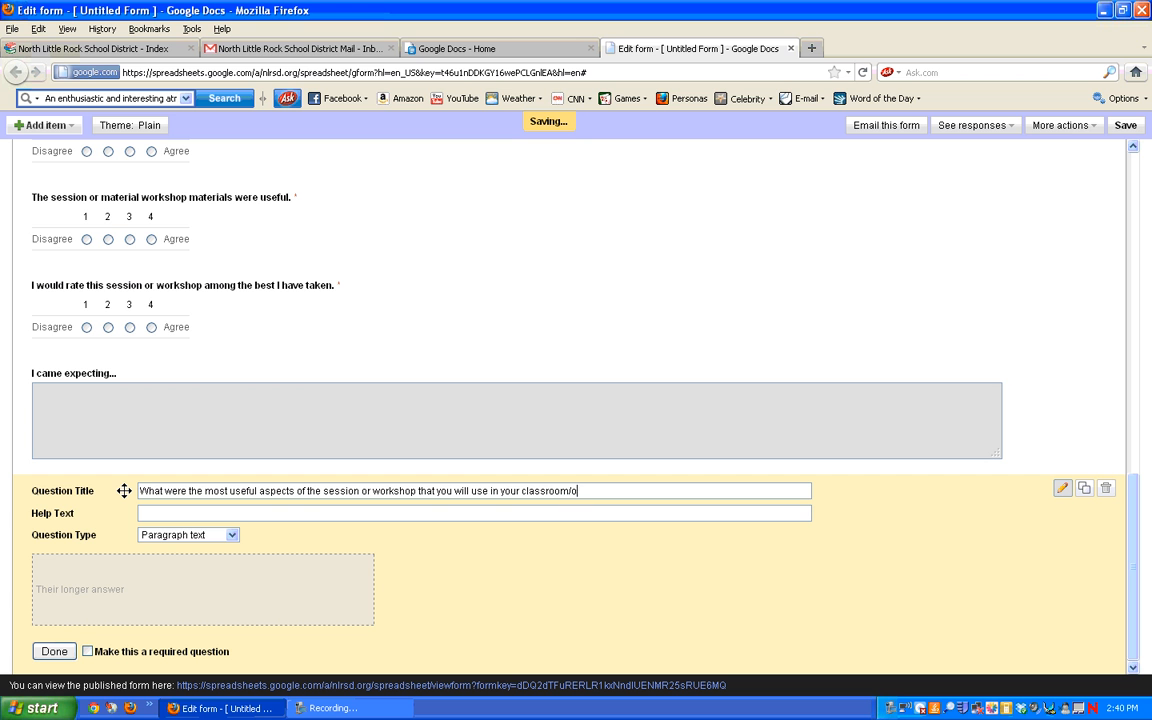
{"action": "type", "text": "ffice?"}
{"action": "left_click", "coordinate": [54, 651]}
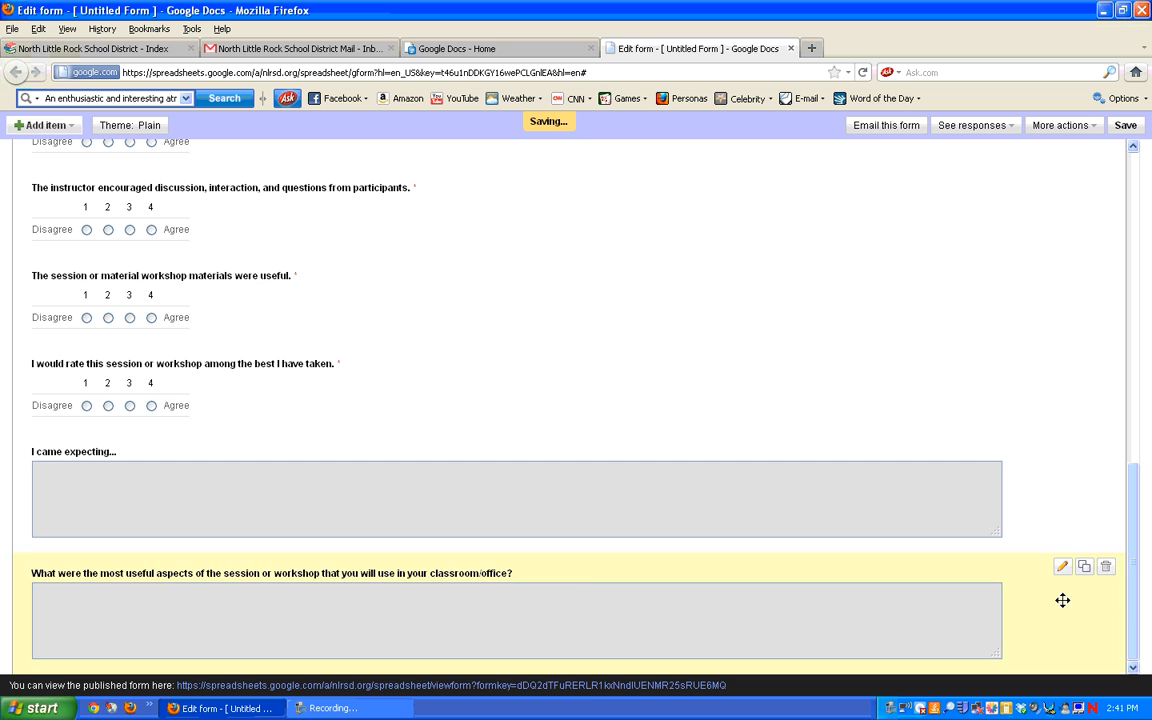
Step: Duplicate the last question as 'What are your next steps after receiving information/materials?'
{"action": "left_click", "coordinate": [1085, 569]}
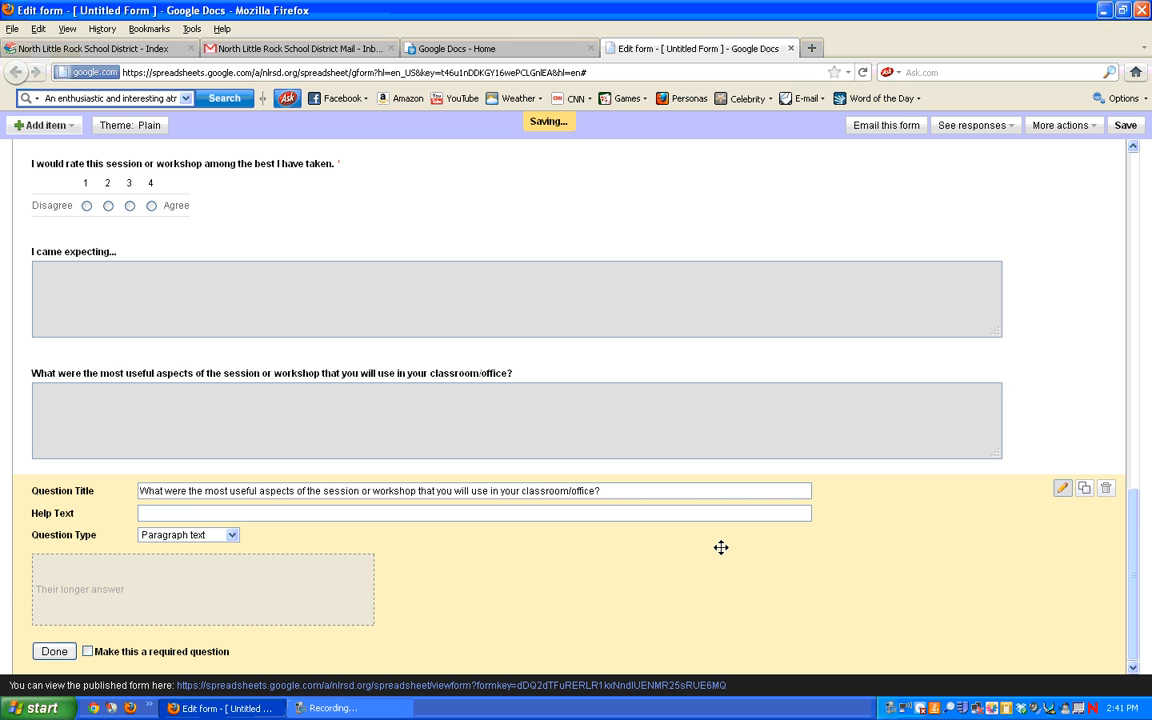
{"action": "left_click_drag", "start_coordinate": [650, 490], "coordinate": [166, 490]}
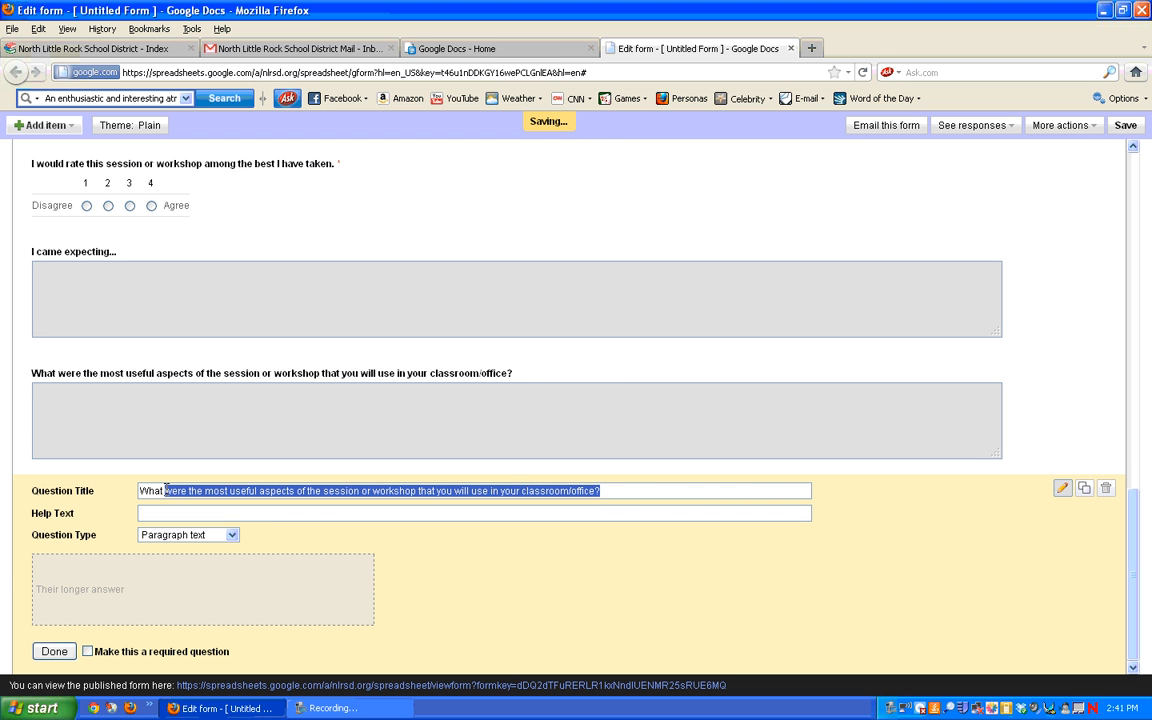
{"action": "type", "text": "are your ne"}
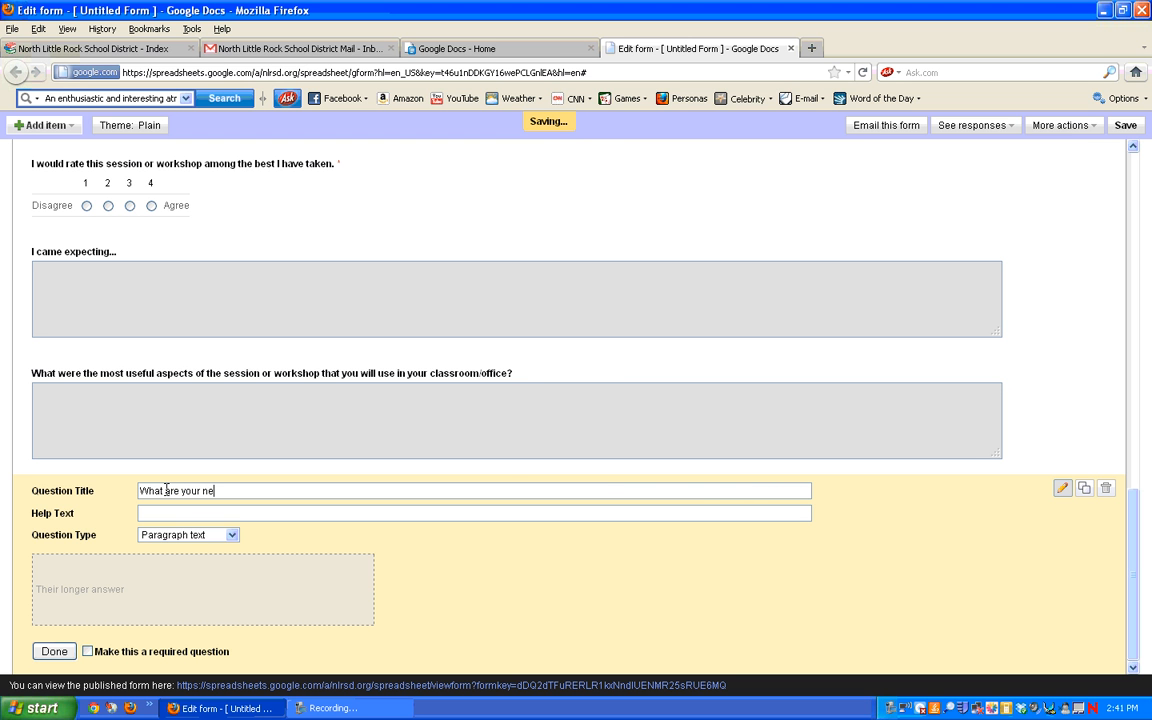
{"action": "type", "text": "xt steps after receiving information/materials?"}
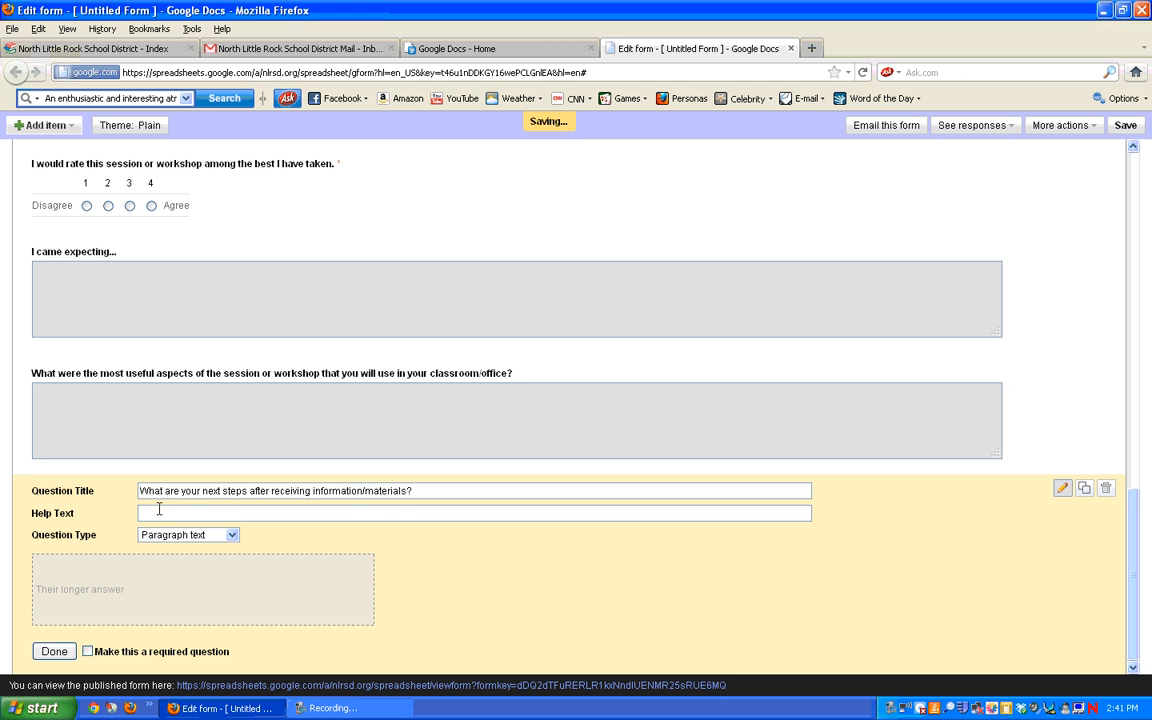
{"action": "left_click", "coordinate": [54, 652]}
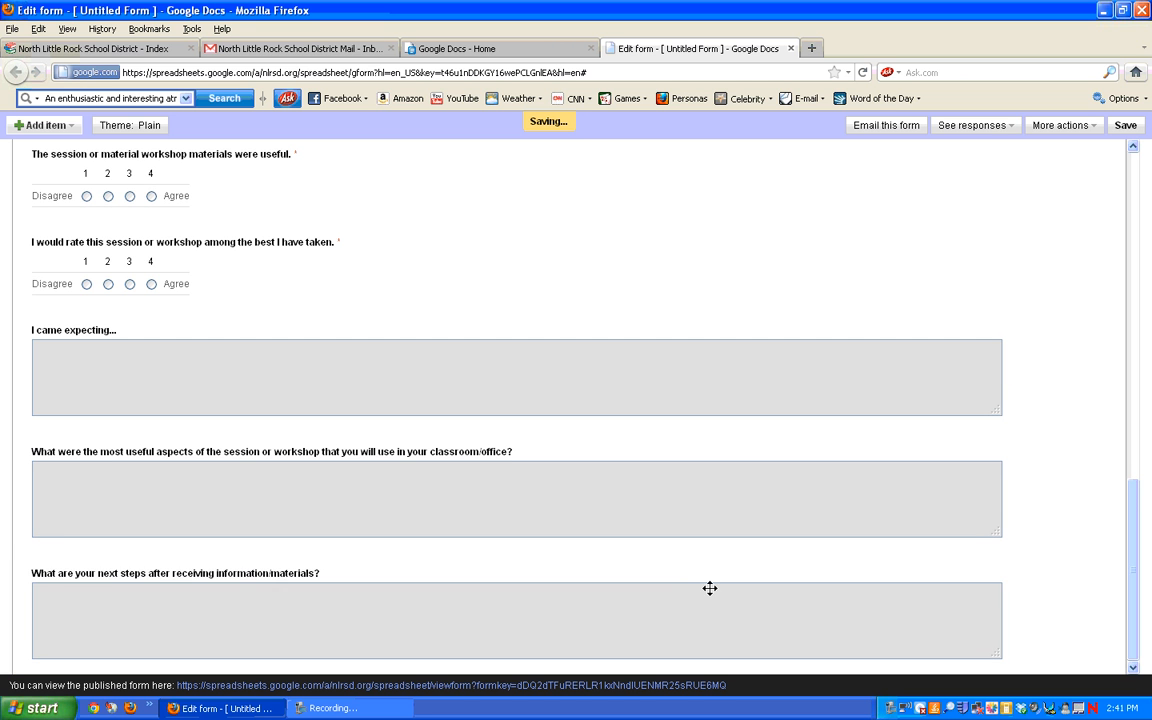
Step: Duplicate the next-steps question and retitle the copy 'Additional Comments'
{"action": "left_click", "coordinate": [1086, 570]}
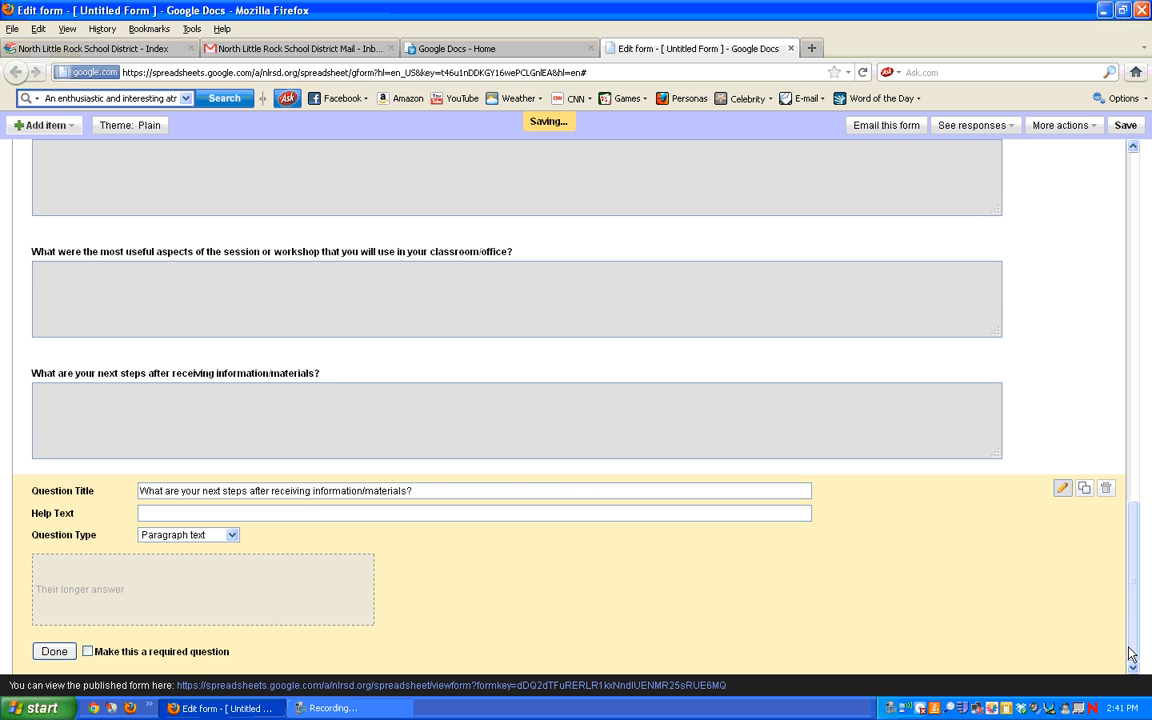
{"action": "left_click_drag", "start_coordinate": [458, 491], "coordinate": [137, 503]}
{"action": "type", "text": "Ad"}
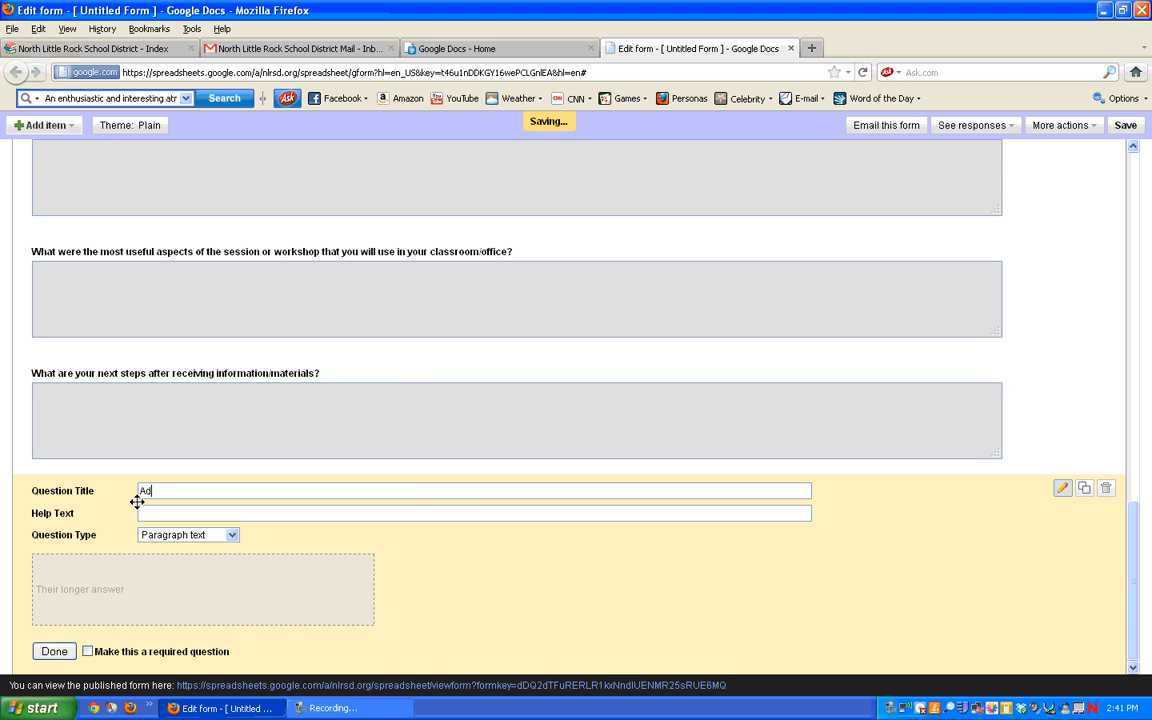
{"action": "type", "text": "ditional Comments"}
{"action": "left_click", "coordinate": [53, 650]}
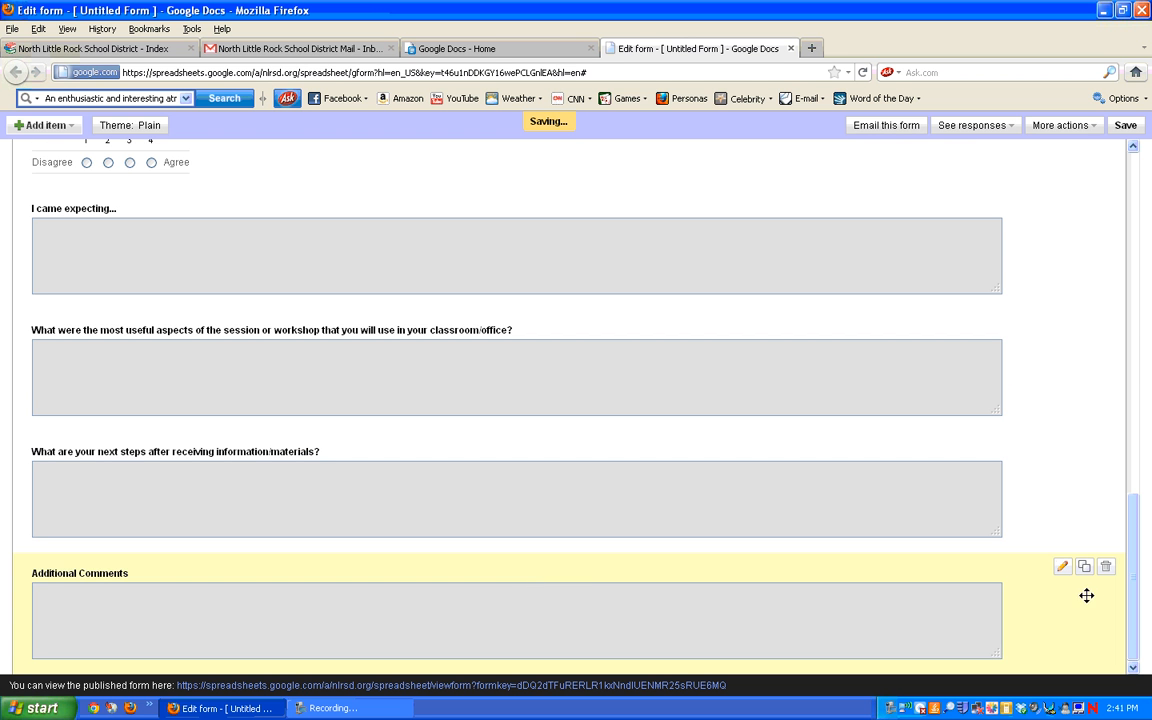
Step: Save the completed form, check the Google Docs home list, and return to the form editor
{"action": "left_click_drag", "start_coordinate": [1131, 630], "coordinate": [1148, 282]}
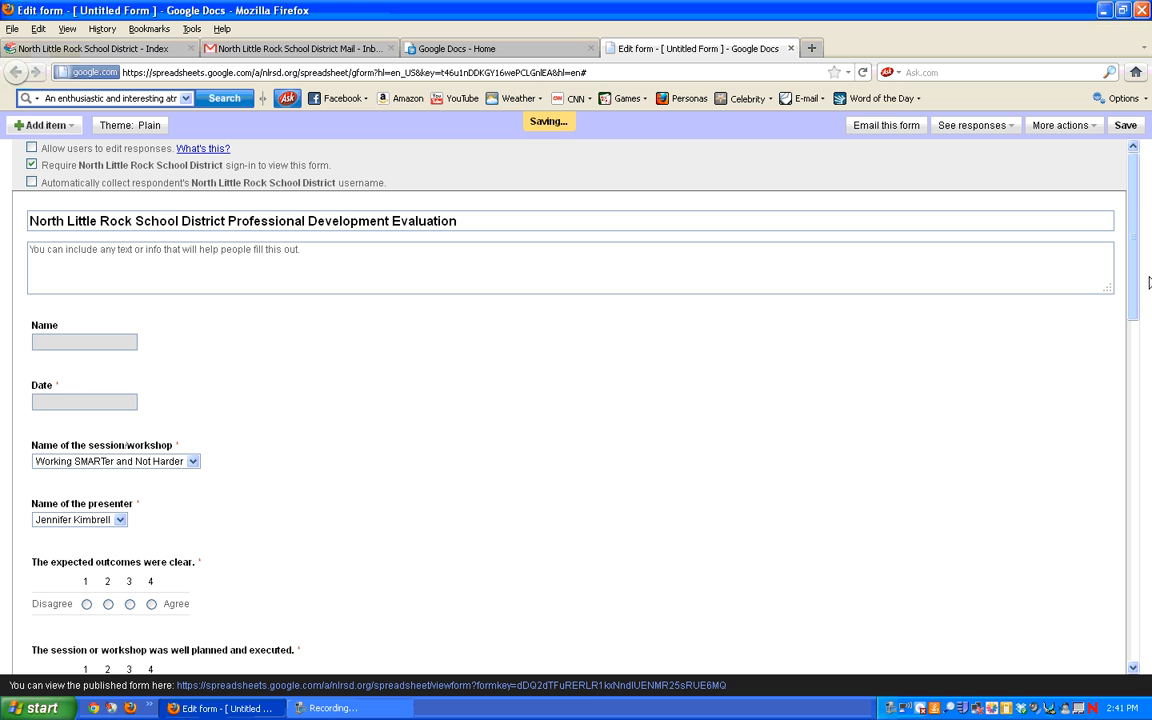
{"action": "left_click", "coordinate": [1128, 127]}
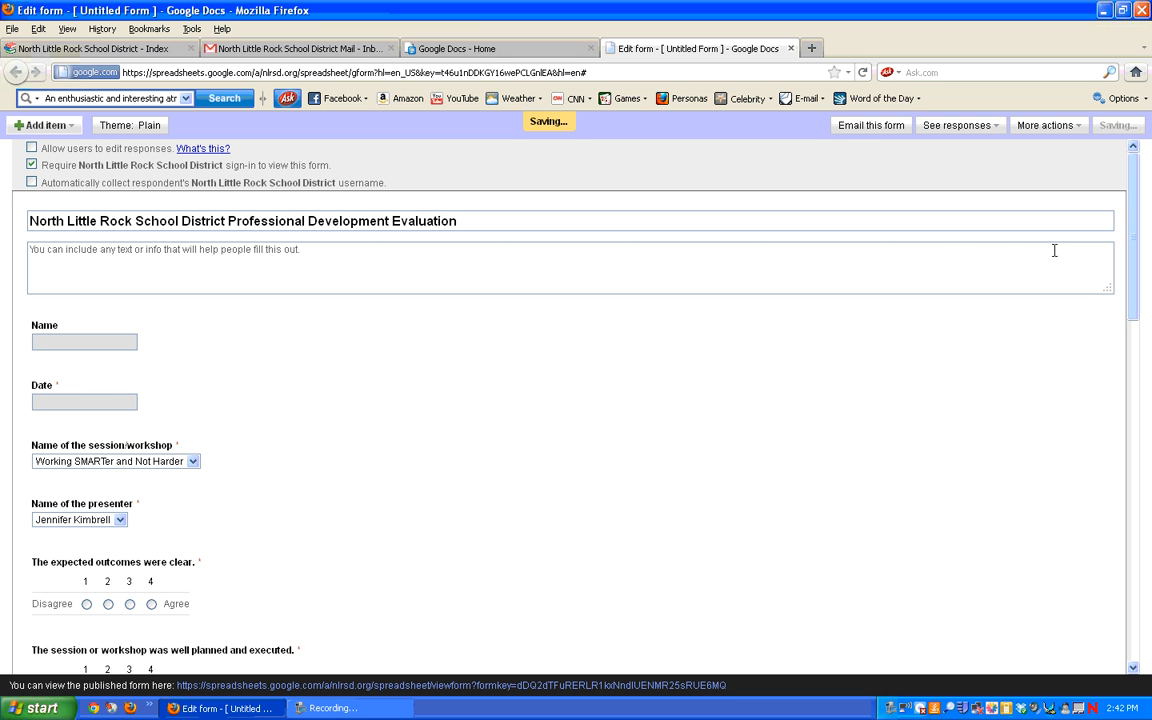
{"action": "left_click", "coordinate": [500, 52]}
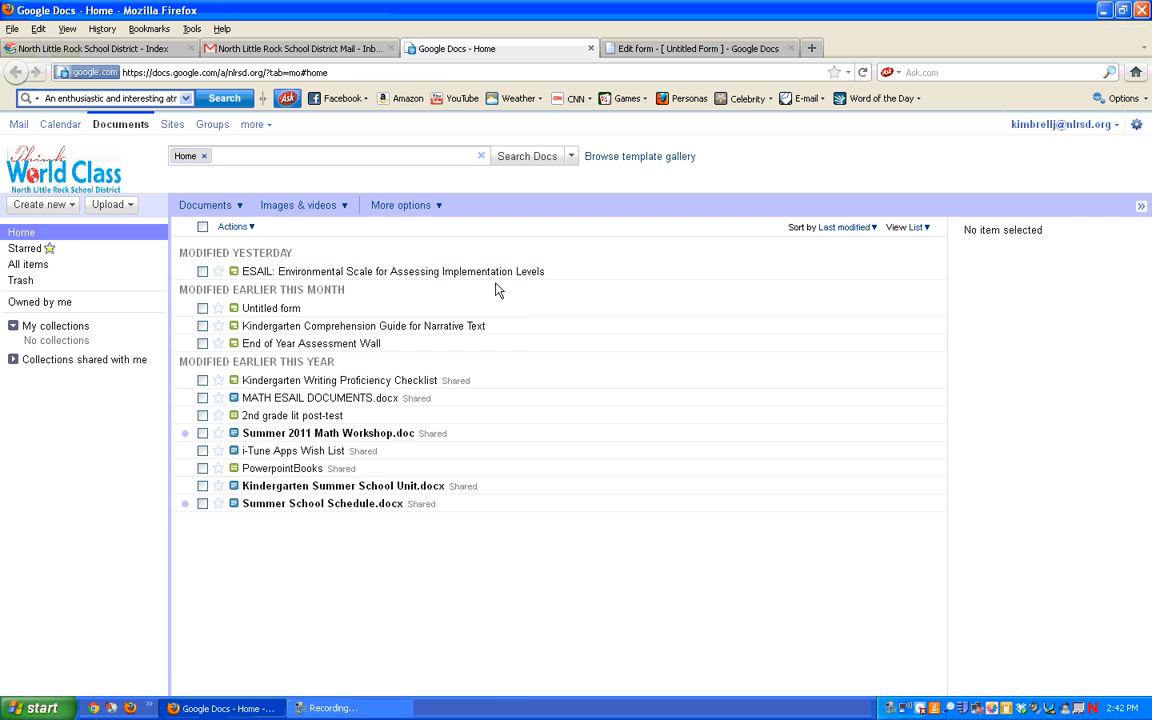
{"action": "left_click", "coordinate": [700, 50]}
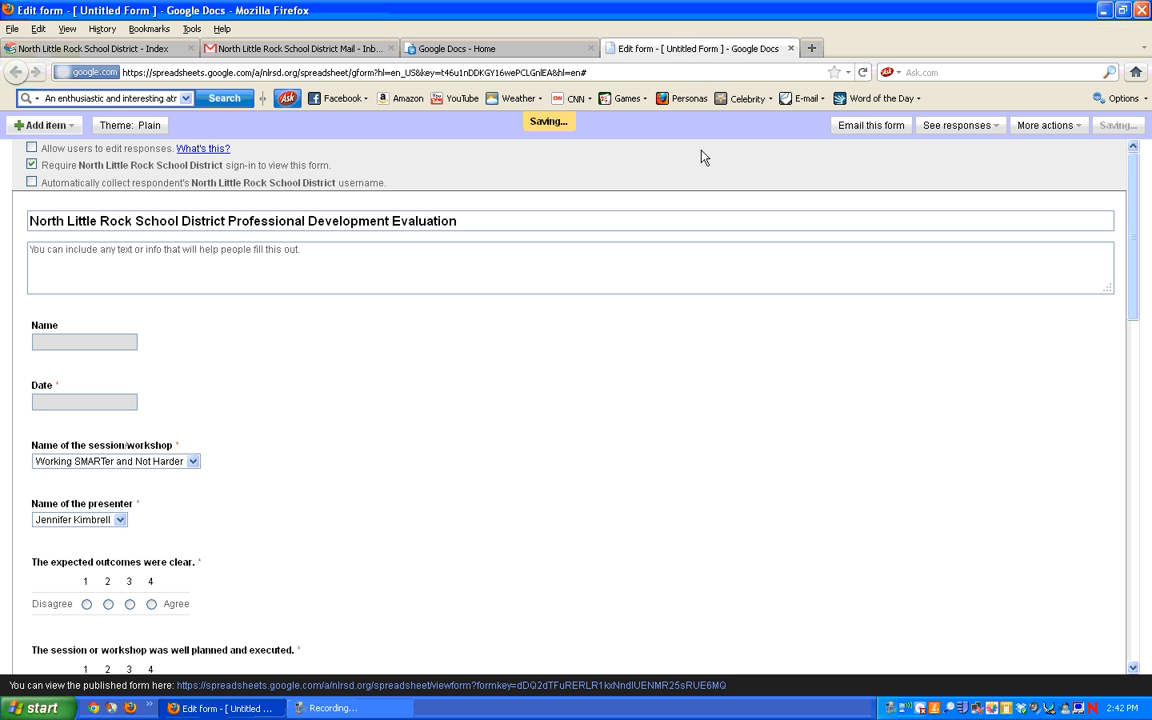